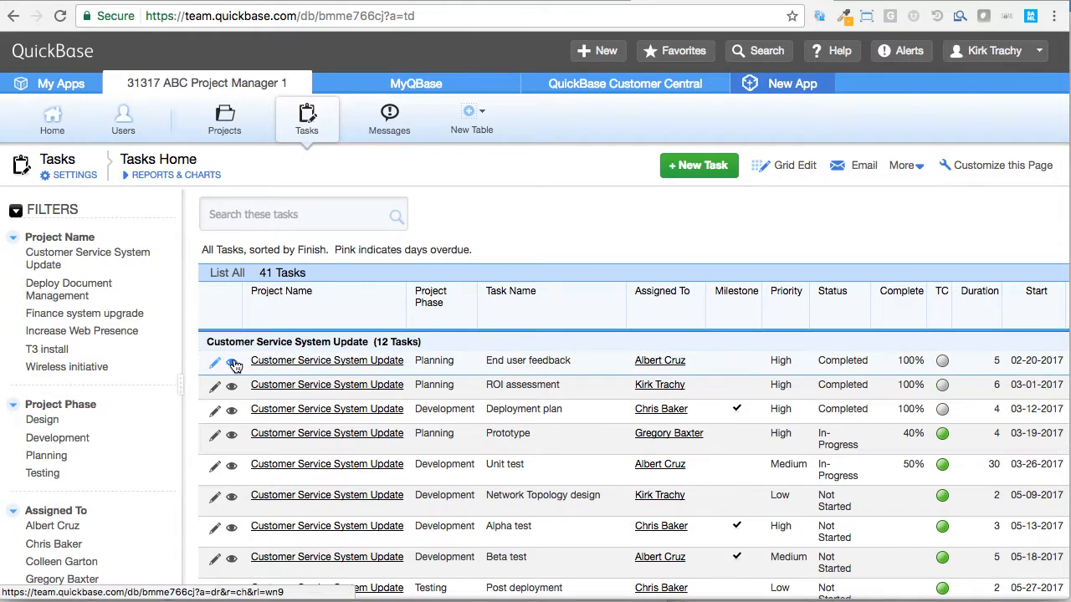
Open Task #71, 'End user feedback', from the Tasks list and scroll down its record.
left_click(232, 362)
scroll(431, 314, "down", 4)
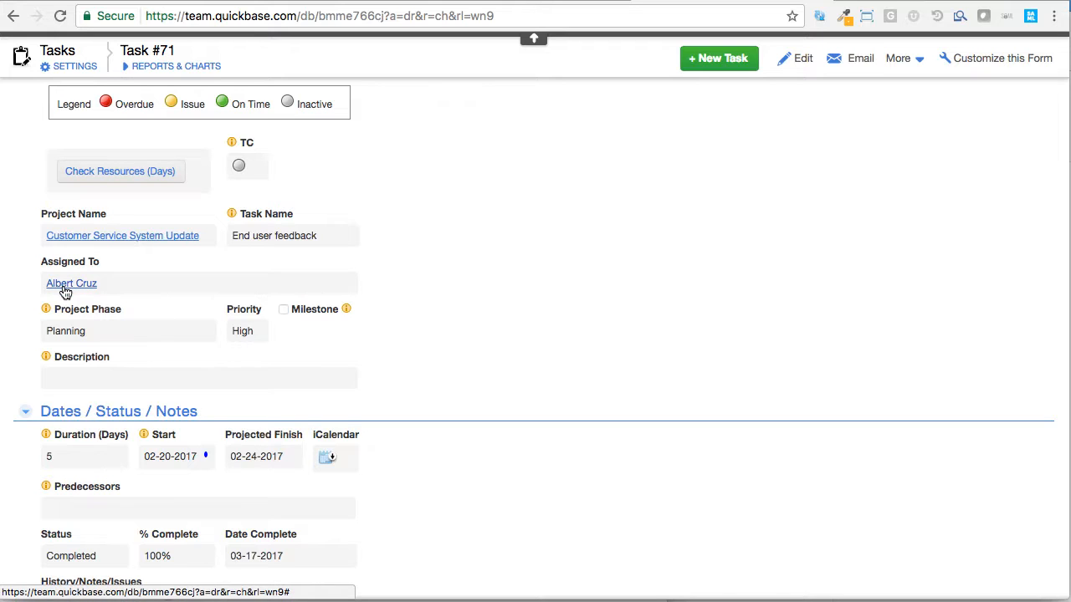
left_click(133, 172)
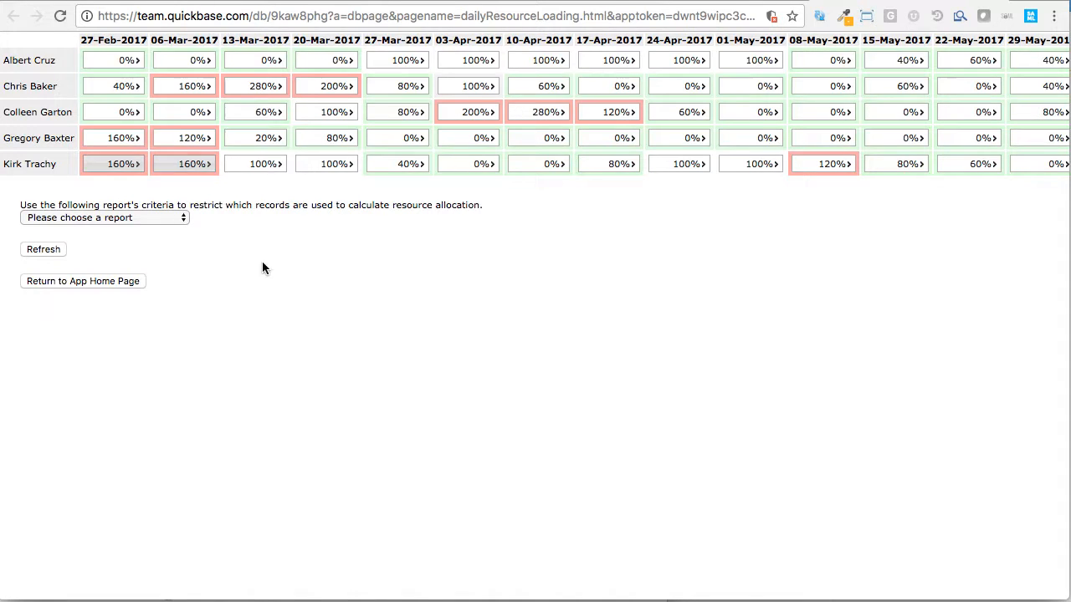
left_click(191, 167)
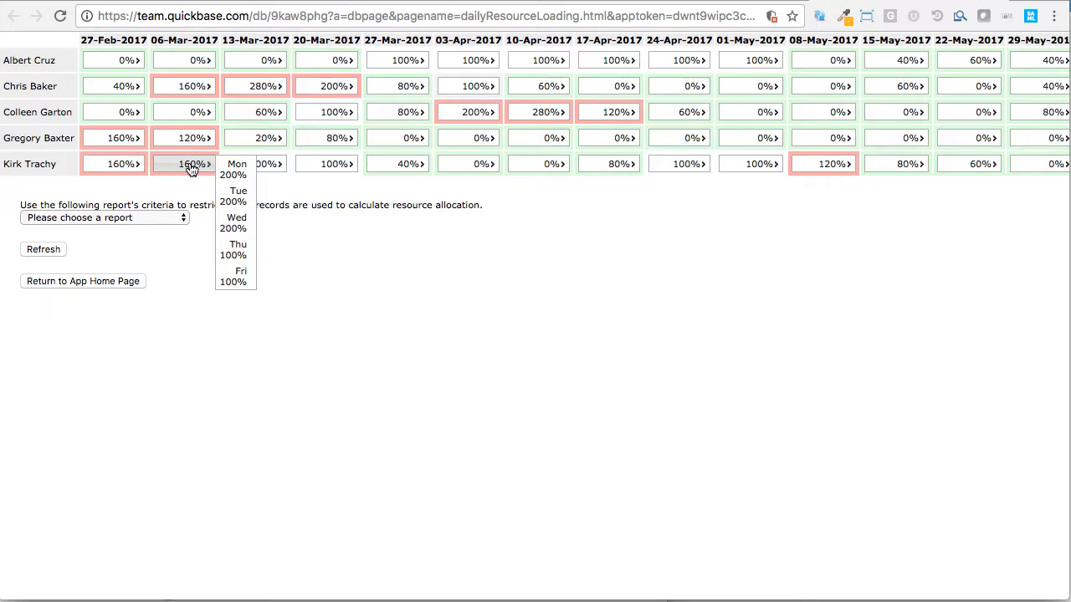
left_click(191, 167)
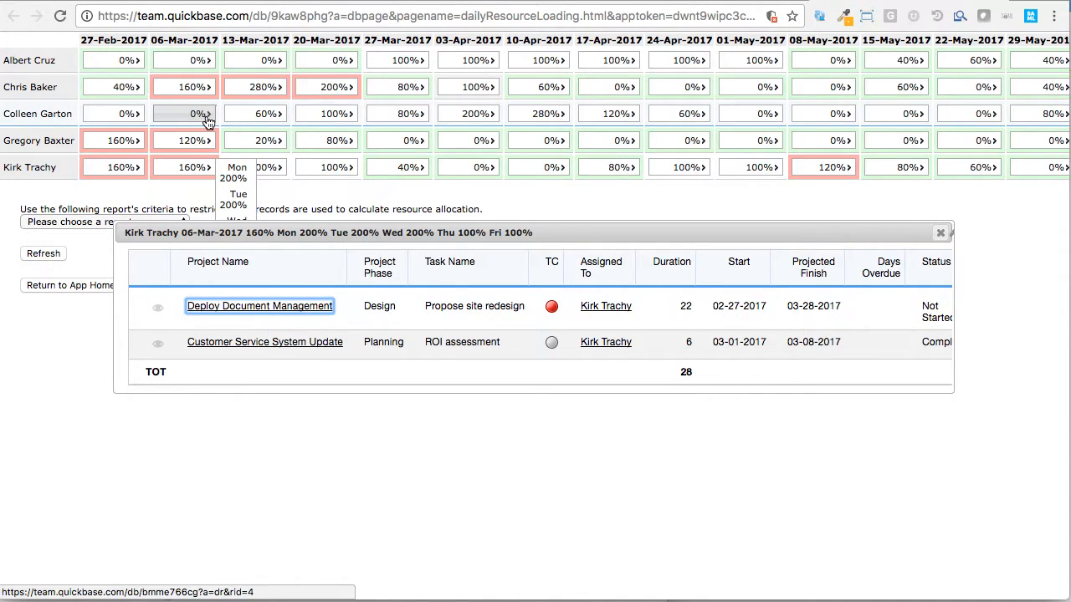
left_click(397, 203)
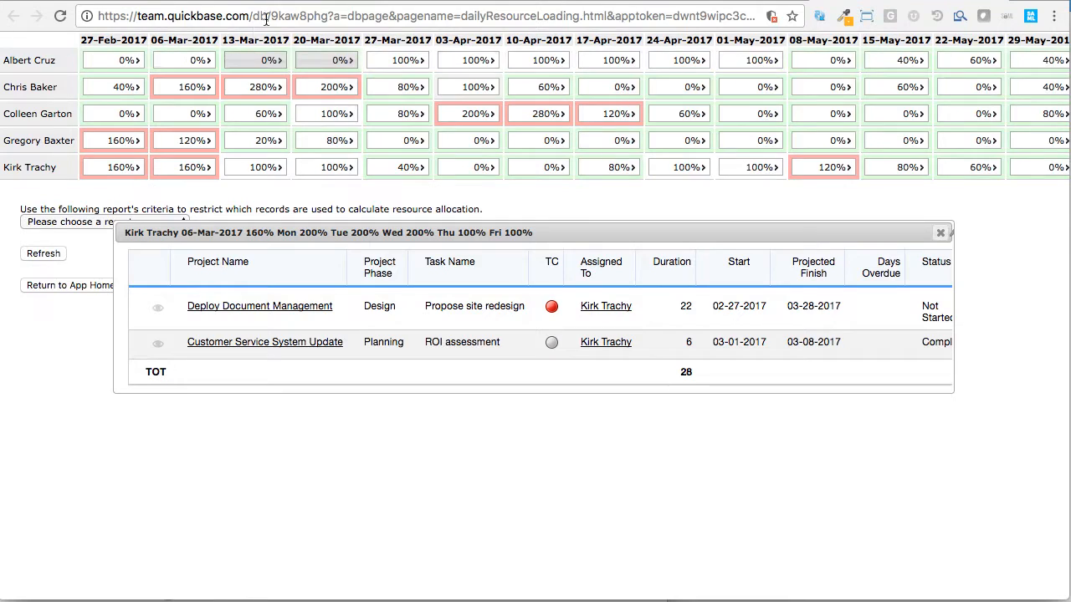
left_click(343, 16)
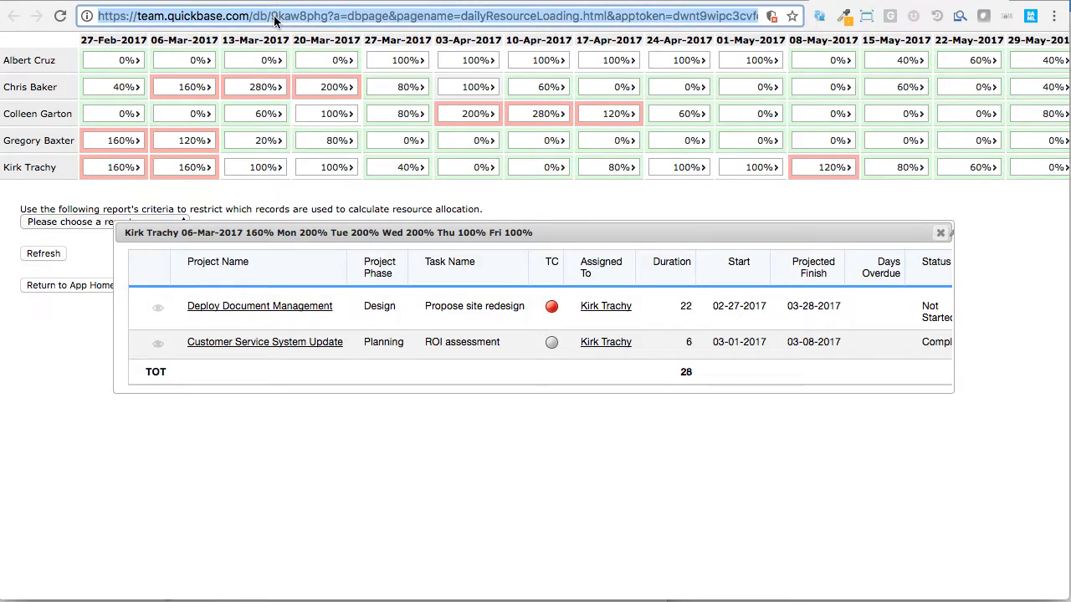
left_click(606, 16)
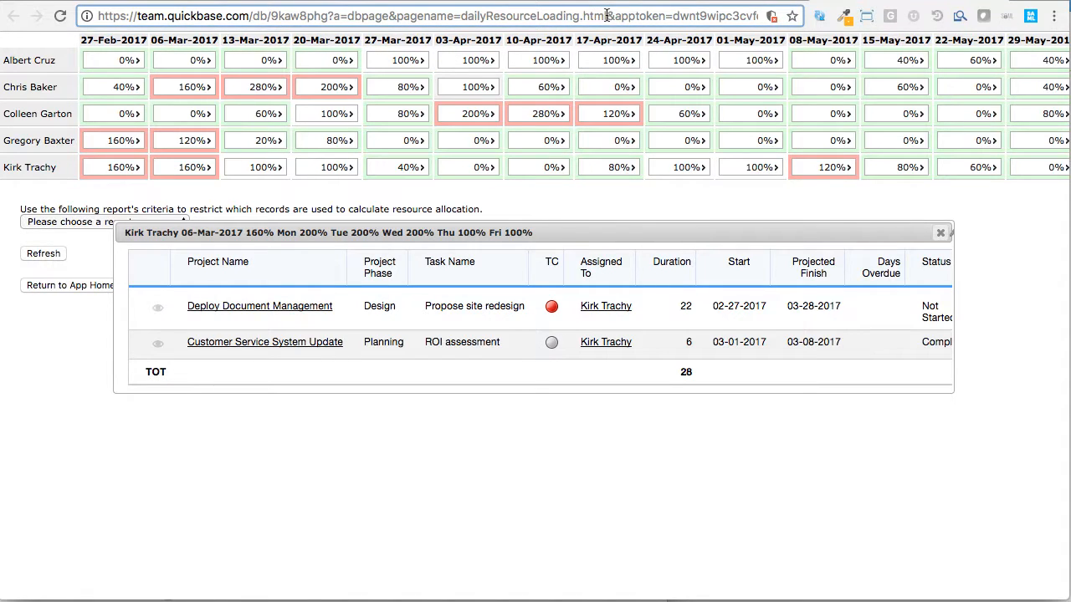
left_click_drag(609, 16, 418, 7)
key("ctrl+c")
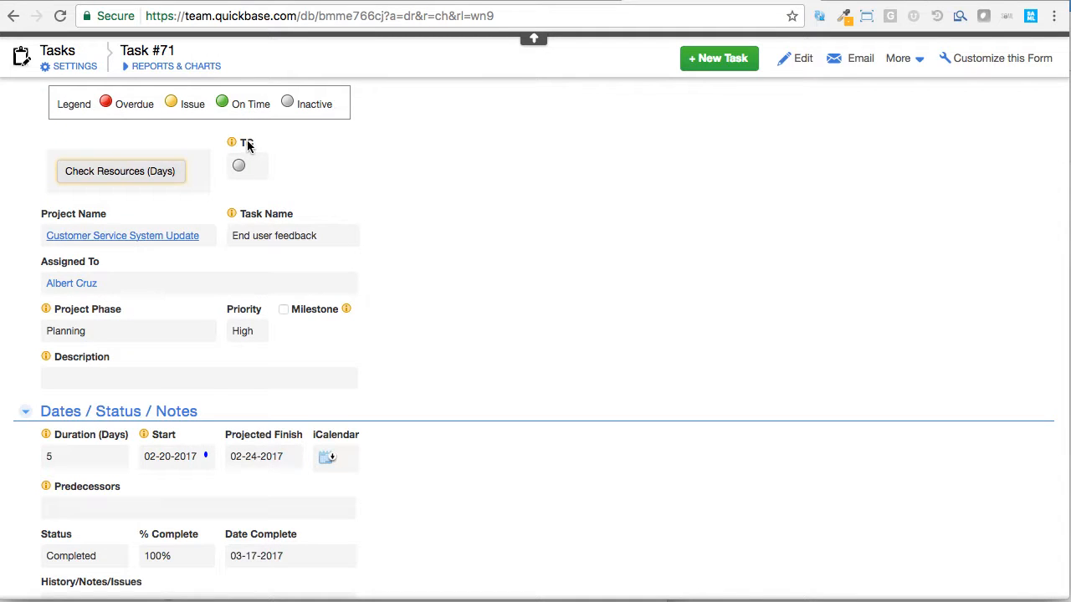
Add a new Formula - URL field named 'NEW Resource Allocation' after TC on the Task form.
right_click(248, 145)
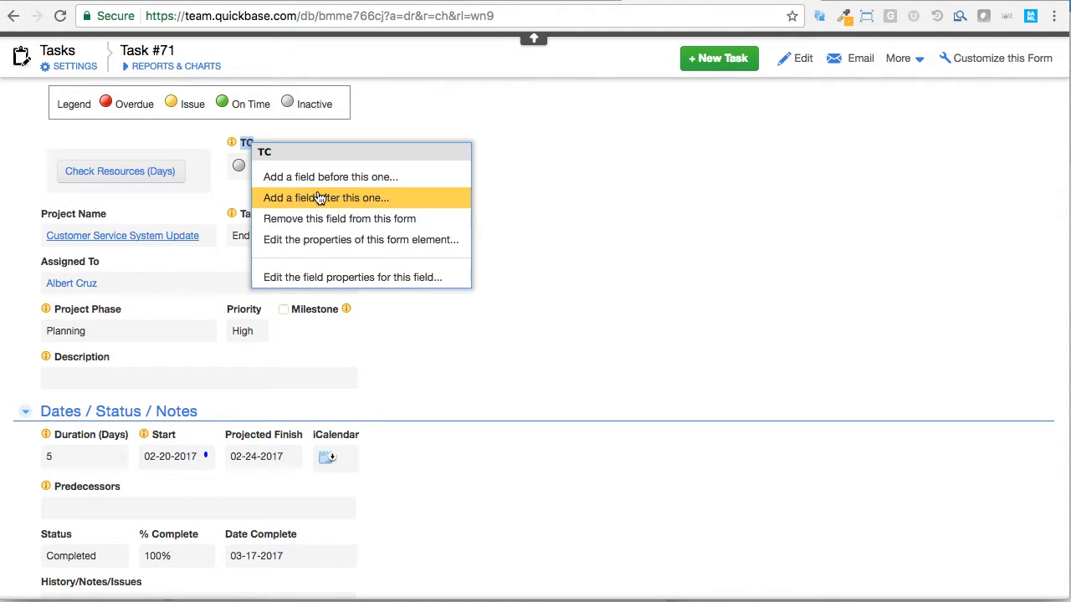
left_click(318, 199)
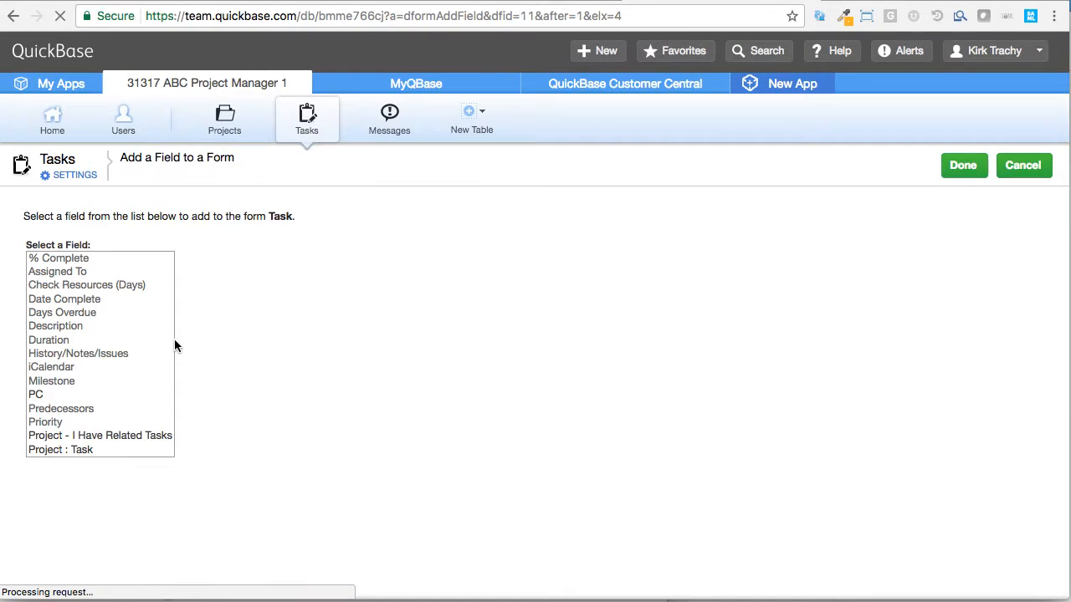
scroll(133, 352, "down", 5)
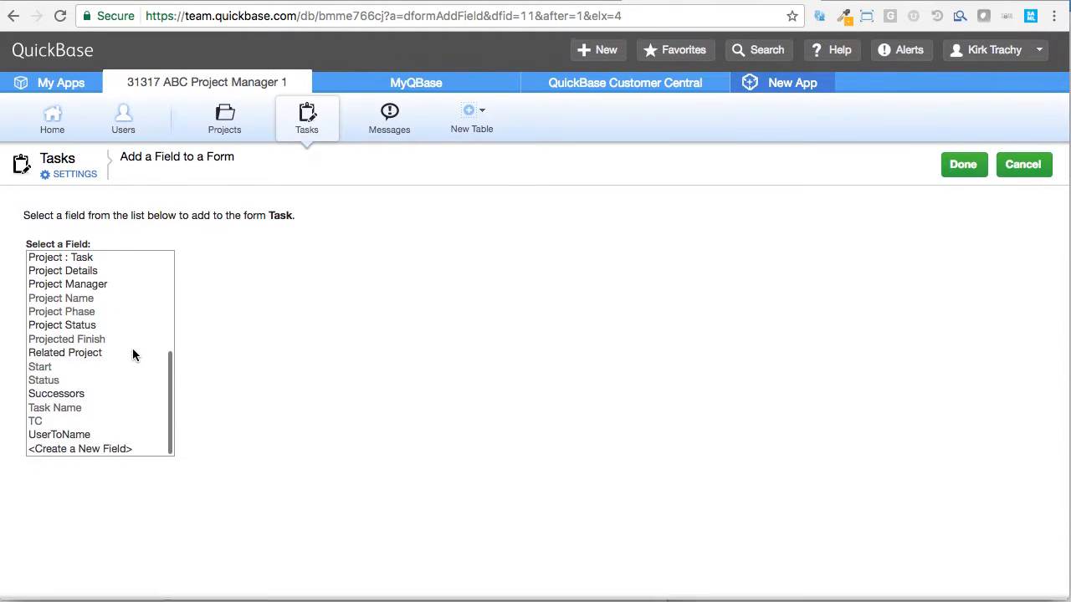
left_click(81, 450)
type("NE")
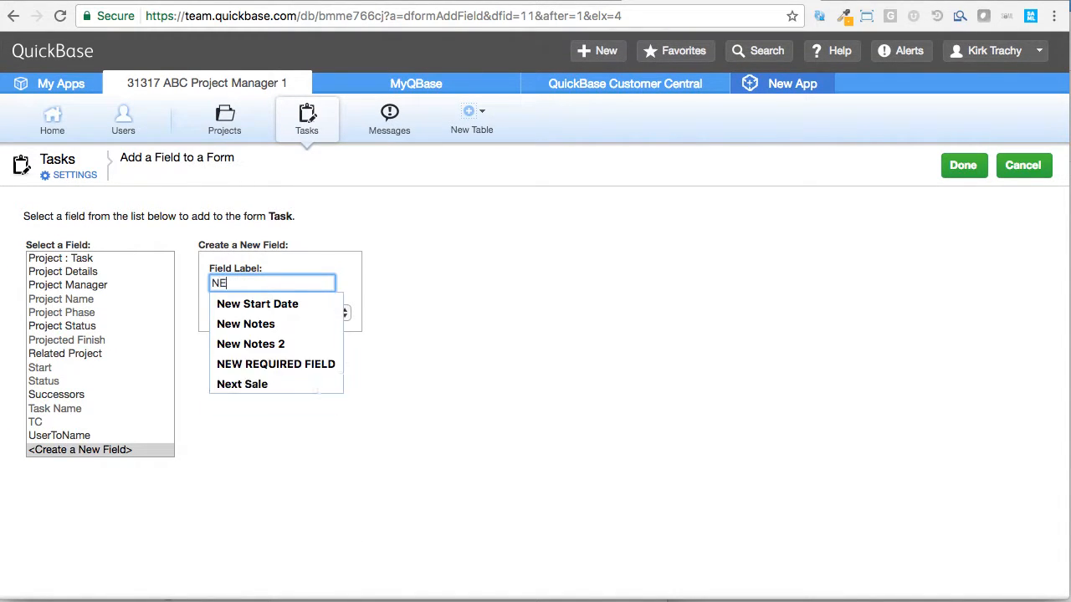
type("W Resoue")
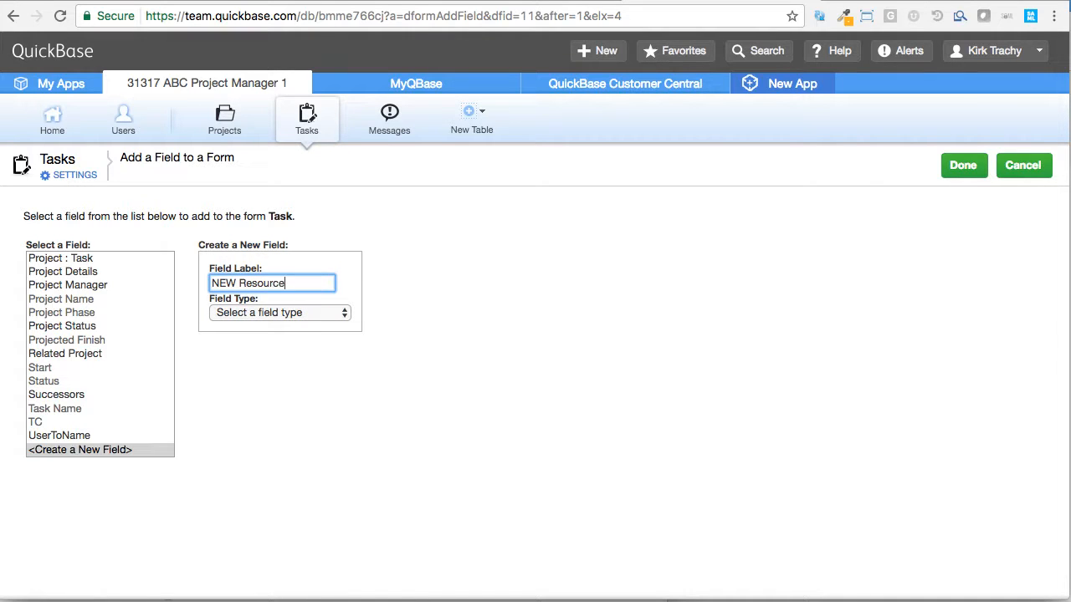
type("ce Allocation")
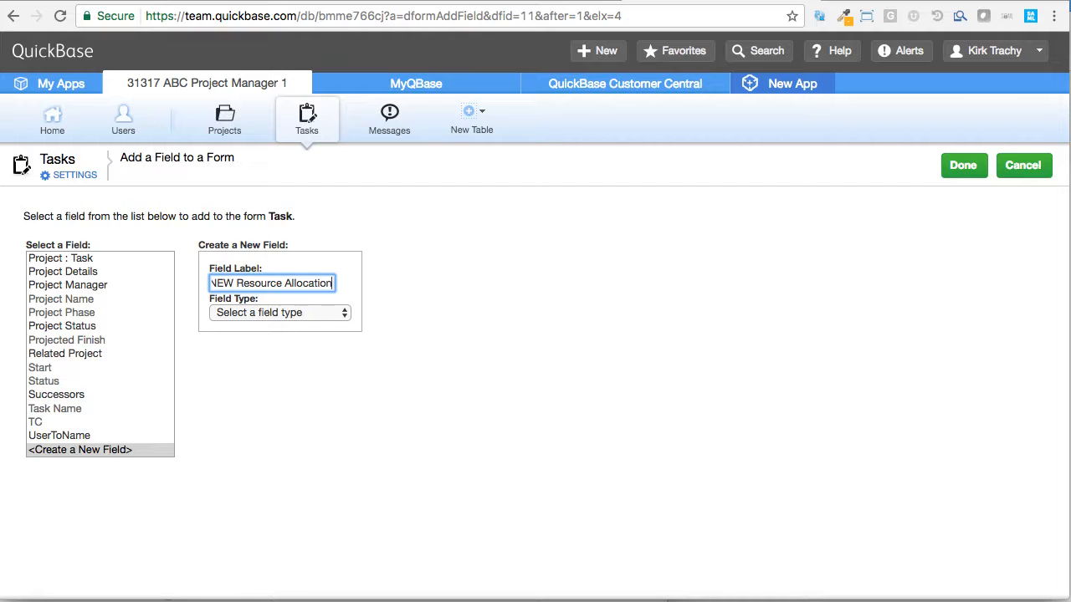
left_click(312, 313)
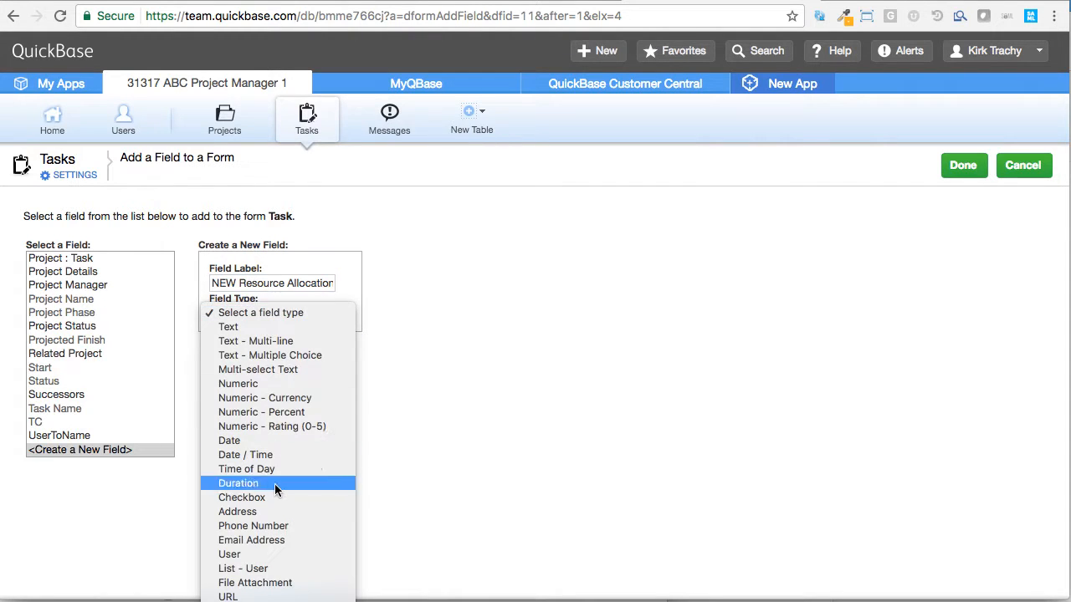
left_click(261, 601)
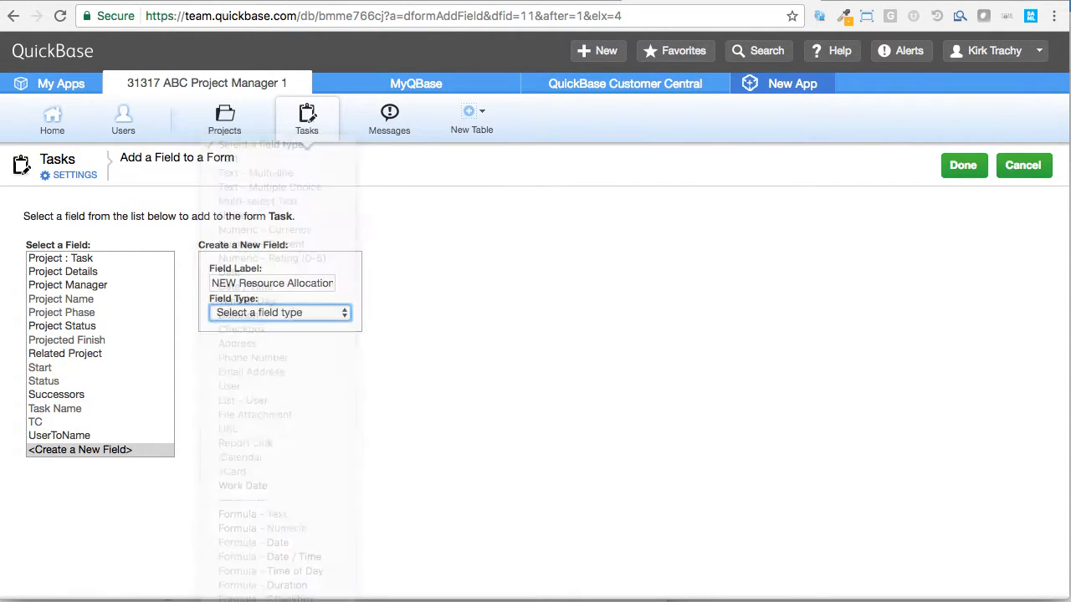
left_click(963, 165)
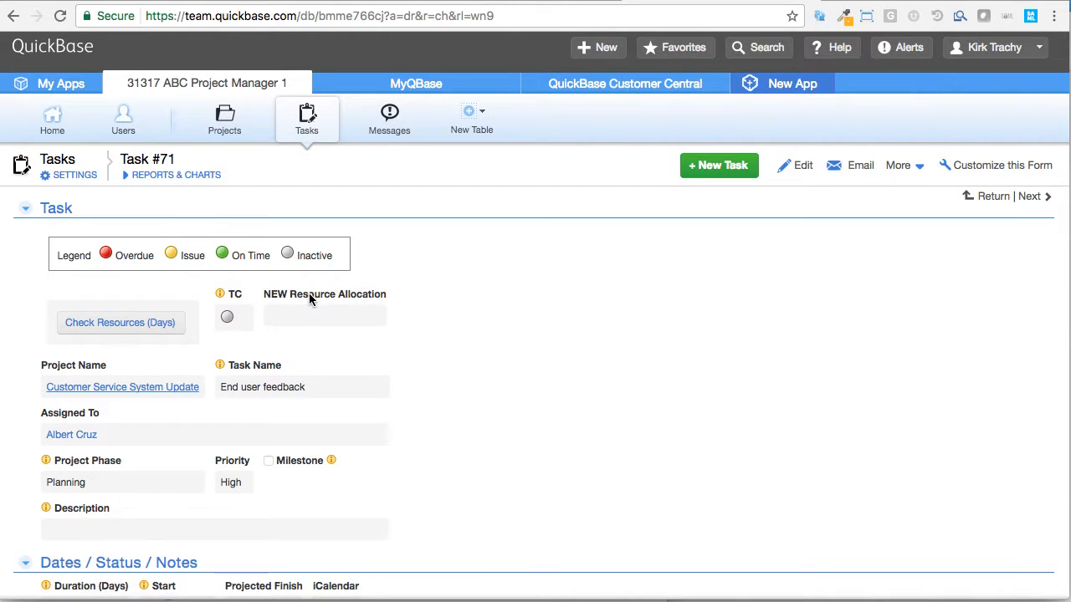
right_click(315, 295)
Set the field's formula to the pasted dailyResourceLoading.html URL wrapped in double quotes, and save.
left_click(397, 432)
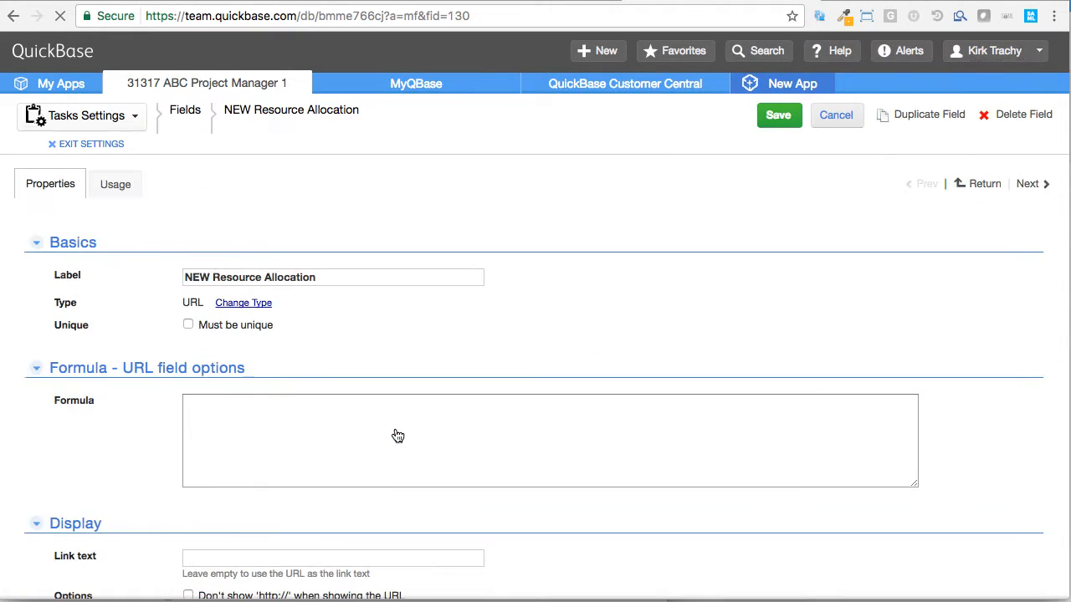
left_click(304, 429)
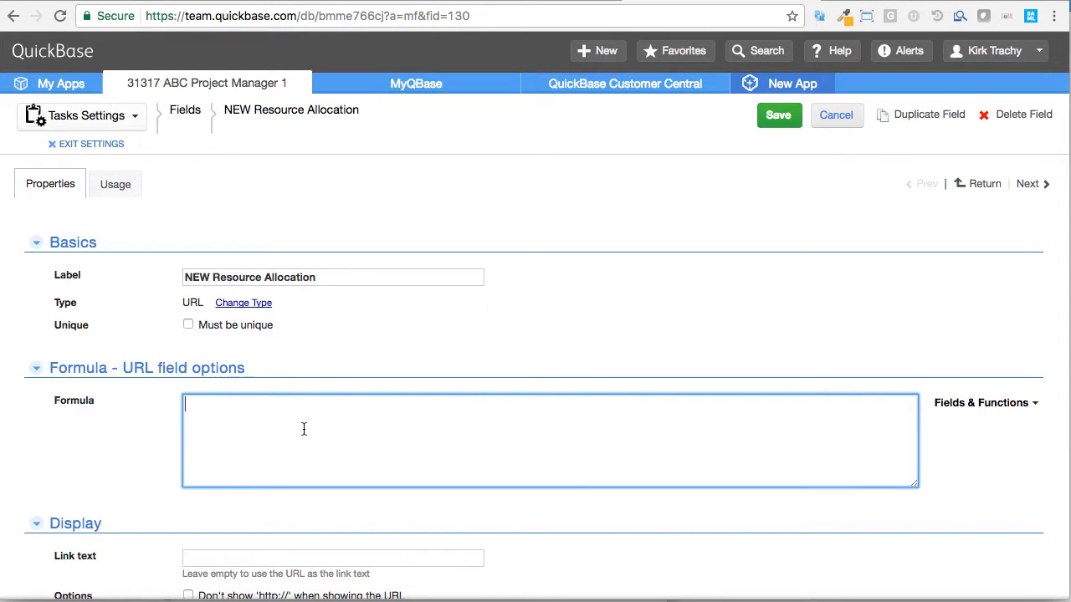
key("ctrl+v")
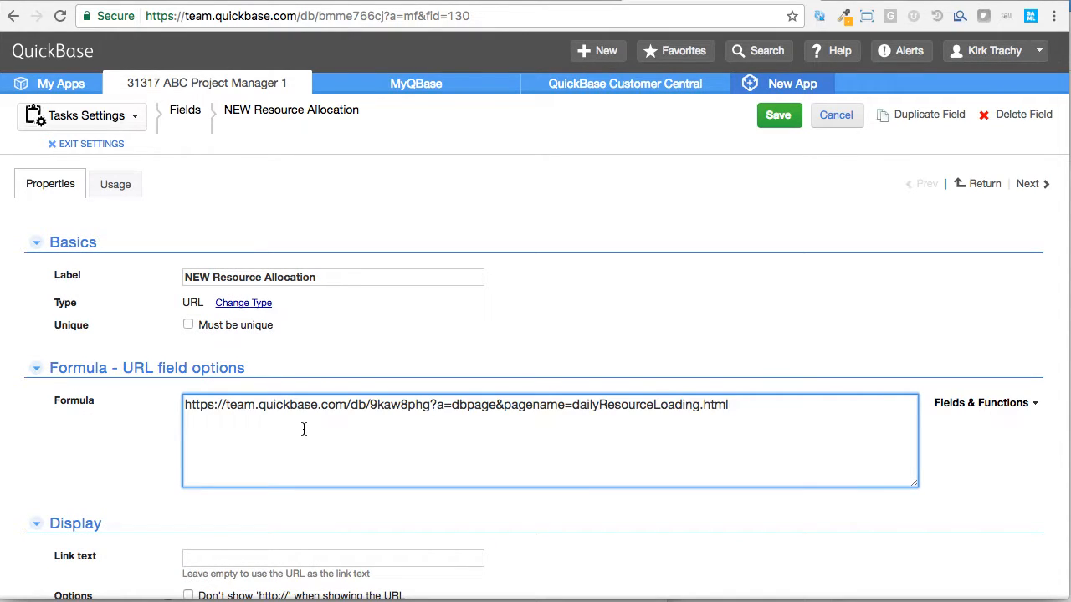
left_click(185, 405)
type("\"")
left_click(749, 405)
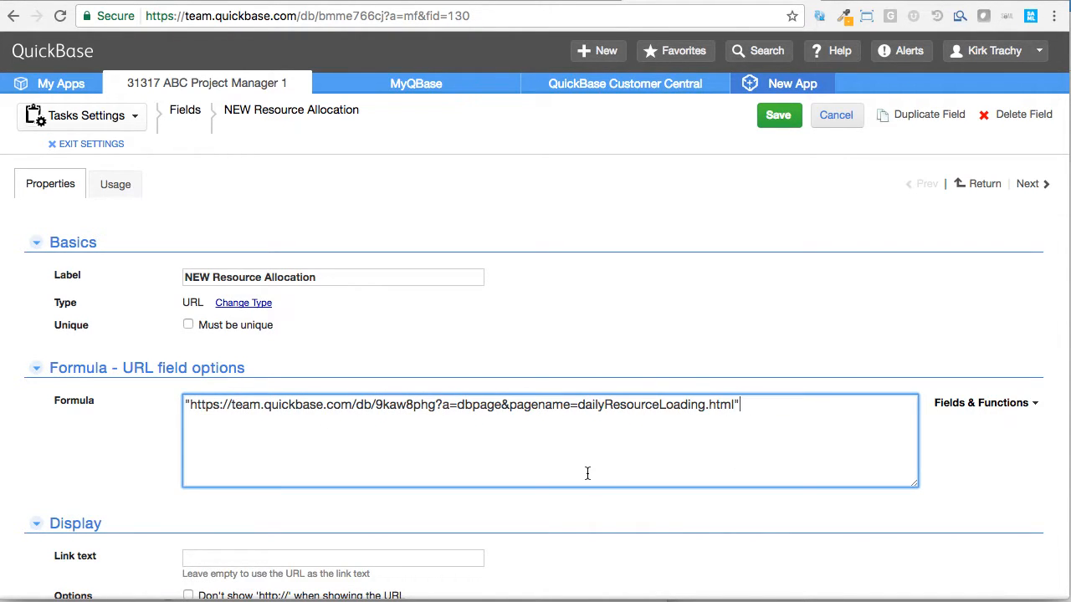
type("\"")
scroll(588, 474, "down", 3)
left_click_drag(213, 471, 375, 471)
left_click(202, 419)
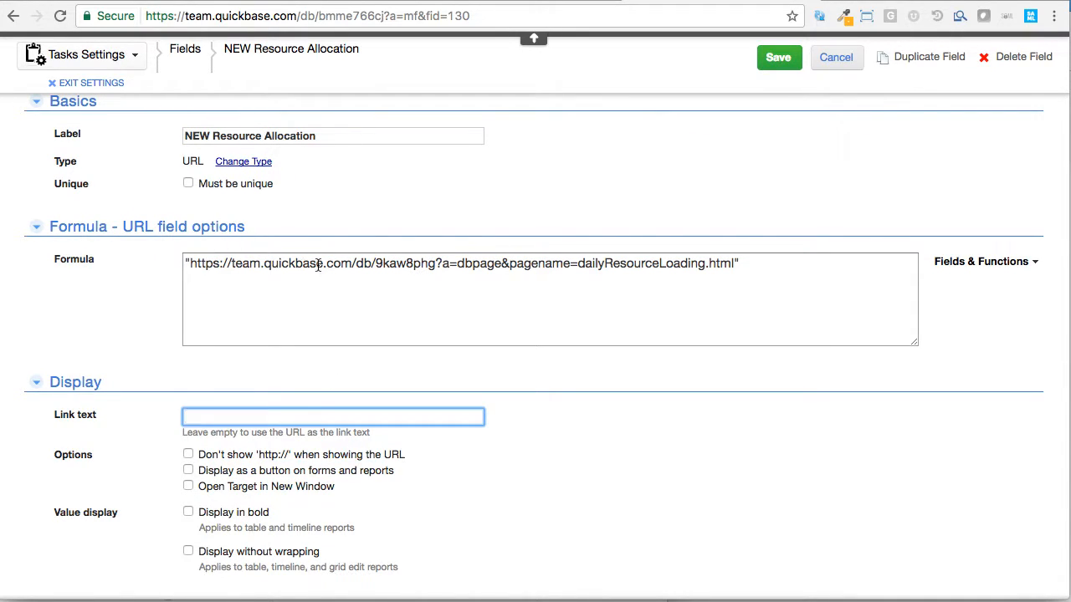
left_click(778, 57)
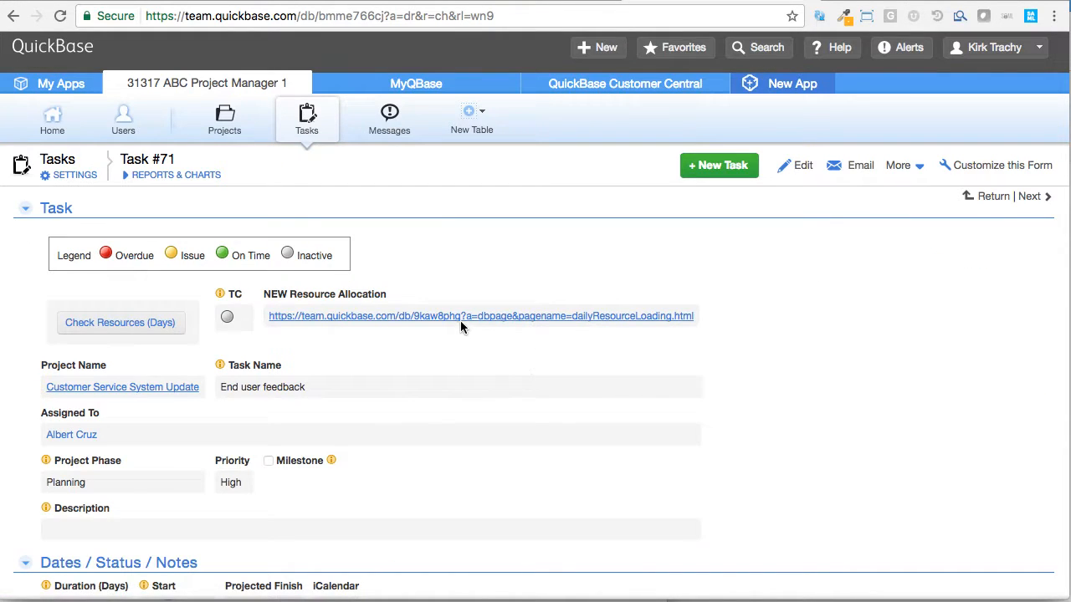
left_click(511, 318)
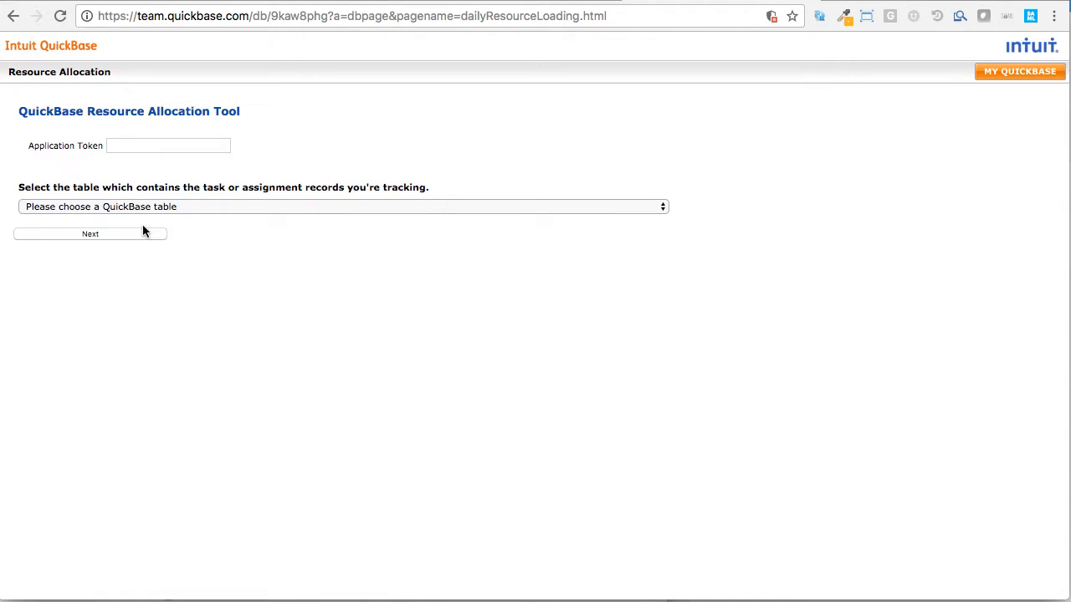
left_click(13, 16)
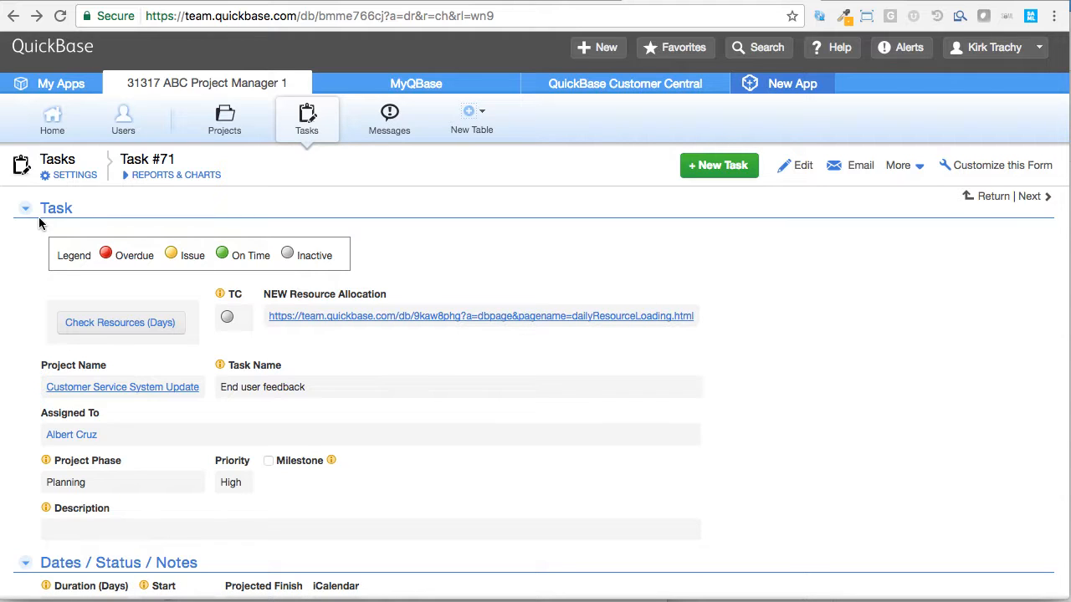
Go to the app's Manage Application Tokens page through the settings and App properties.
left_click(52, 124)
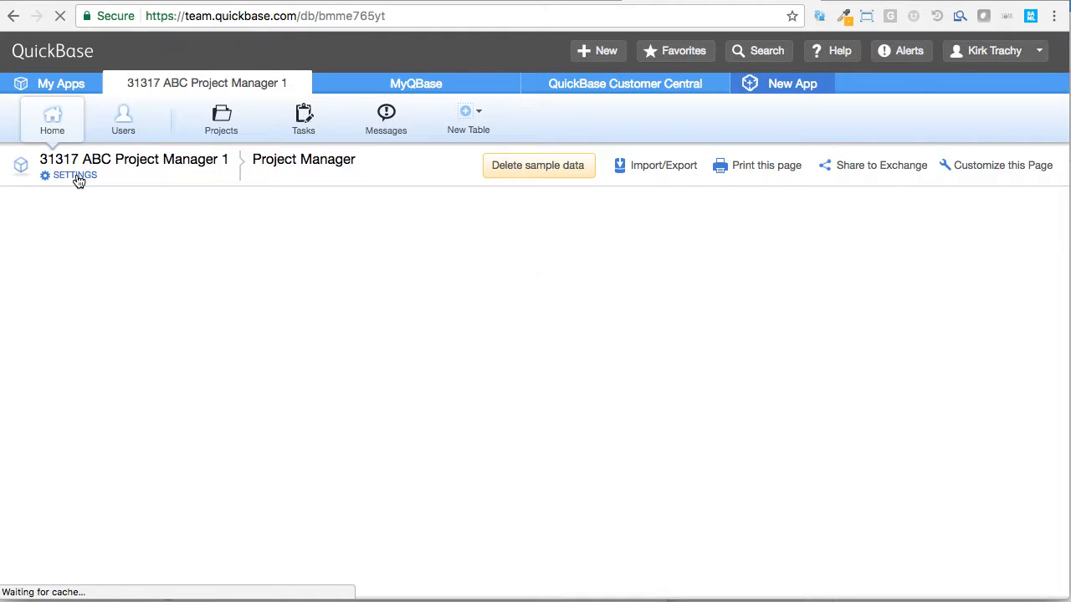
left_click(75, 176)
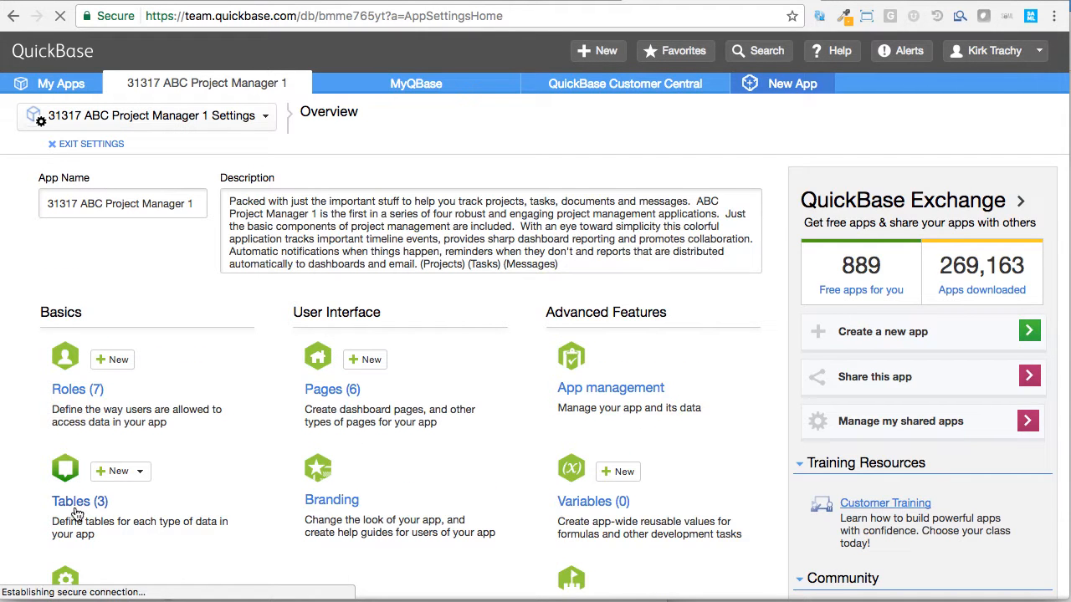
scroll(75, 513, "down", 5)
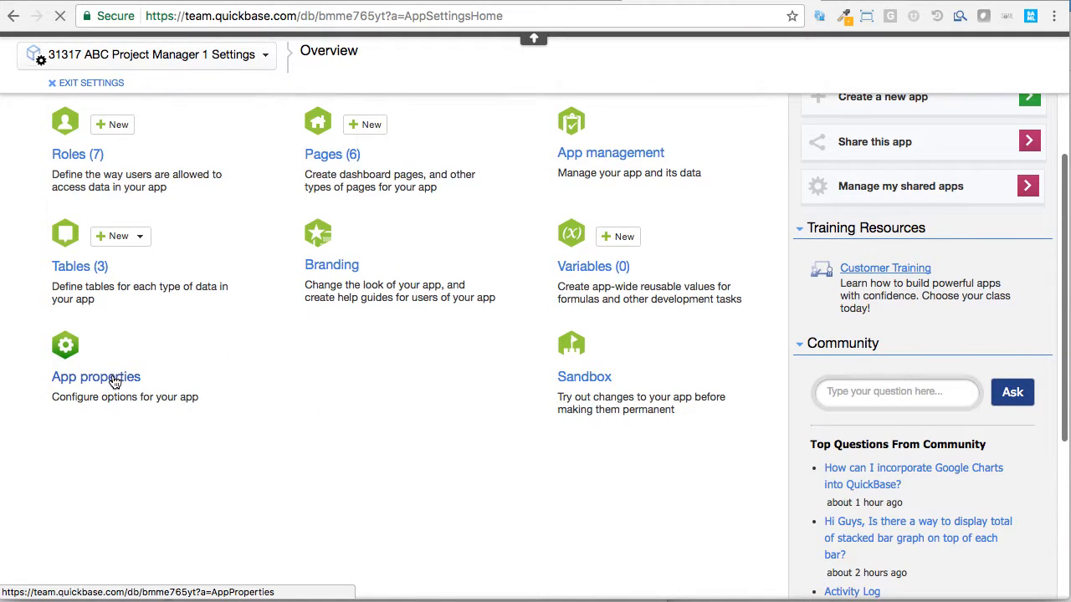
left_click(115, 382)
scroll(334, 385, "down", 5)
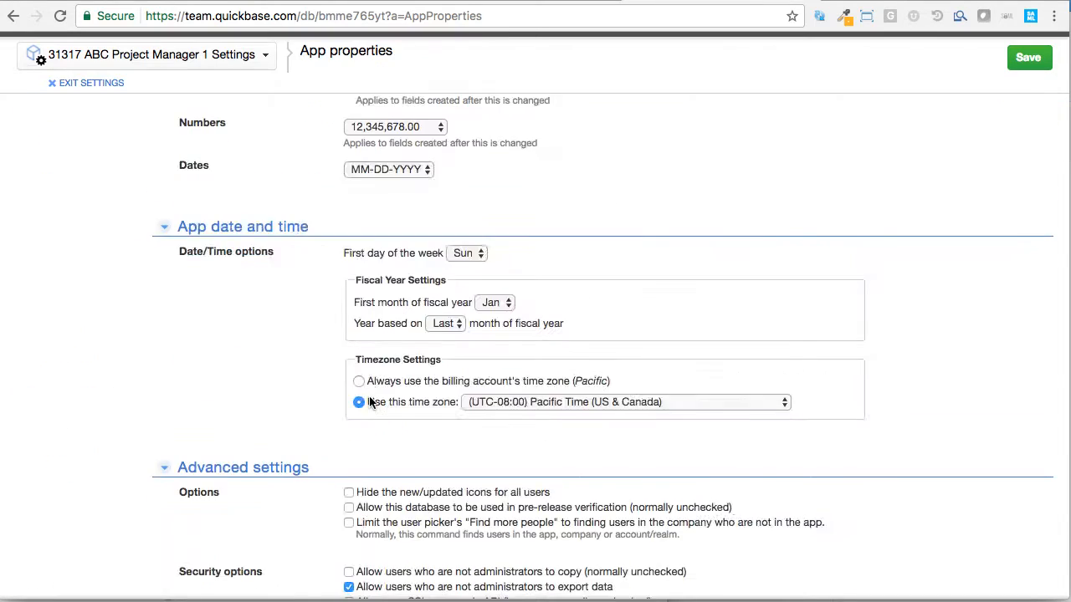
scroll(371, 402, "down", 5)
left_click(469, 346)
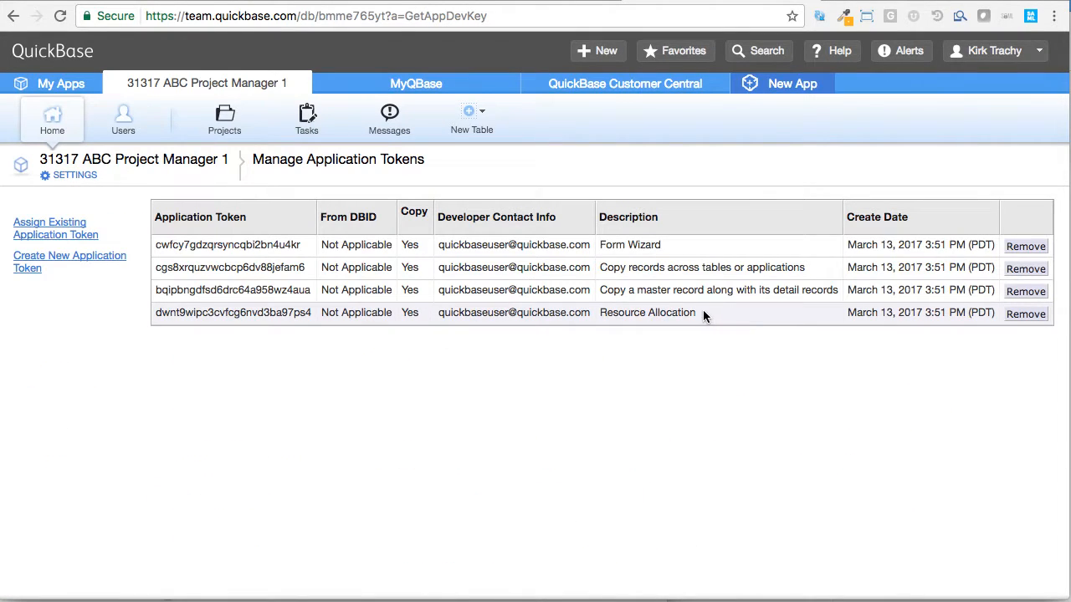
Copy the Resource Allocation application token and return to the Tasks home page.
left_click_drag(311, 315, 150, 313)
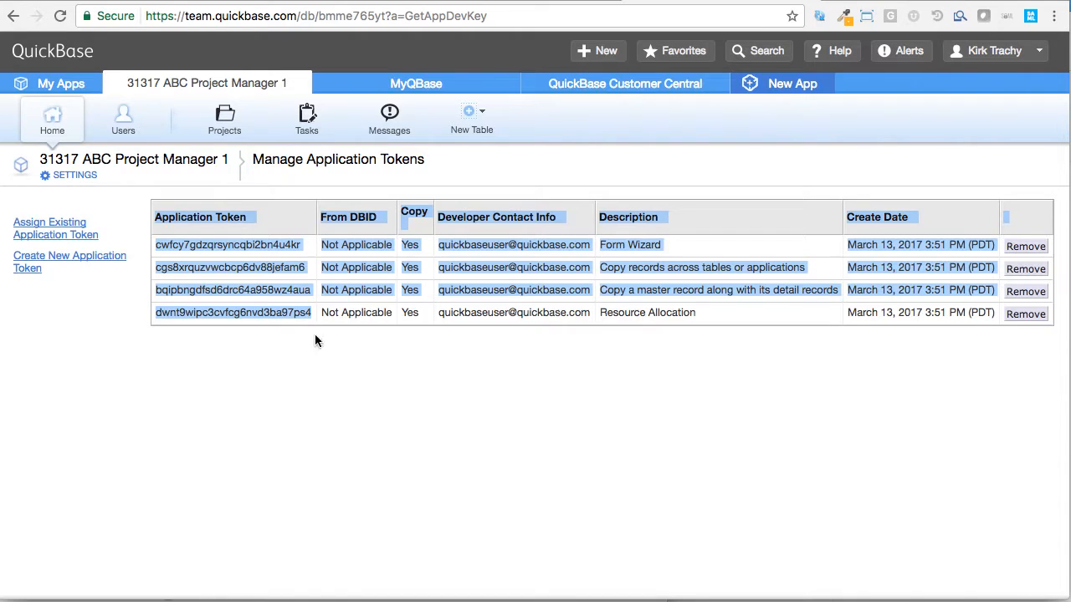
left_click(271, 348)
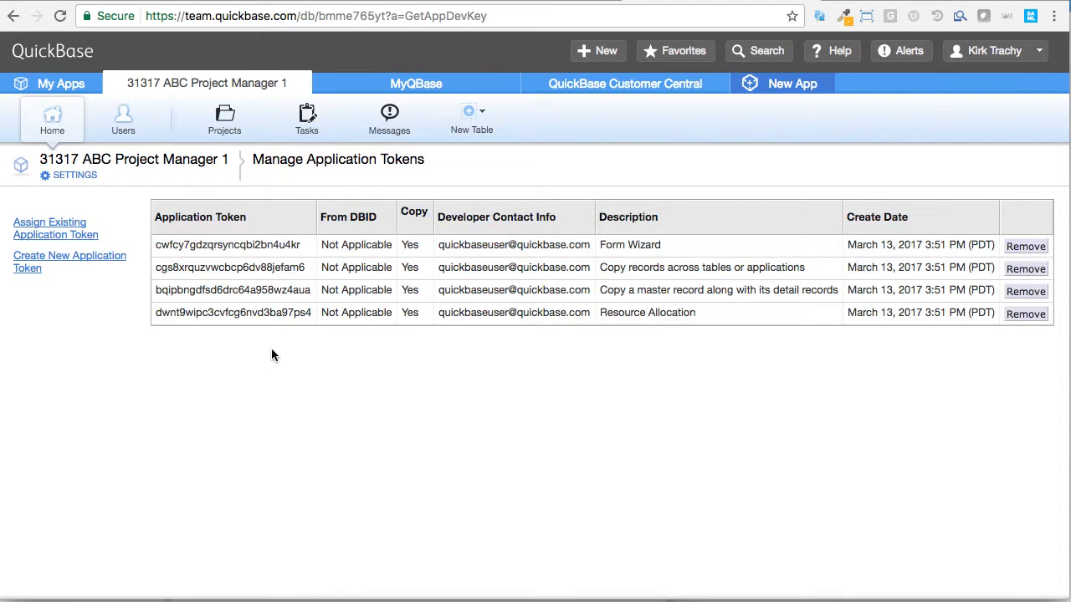
double_click(279, 306)
key("super+c")
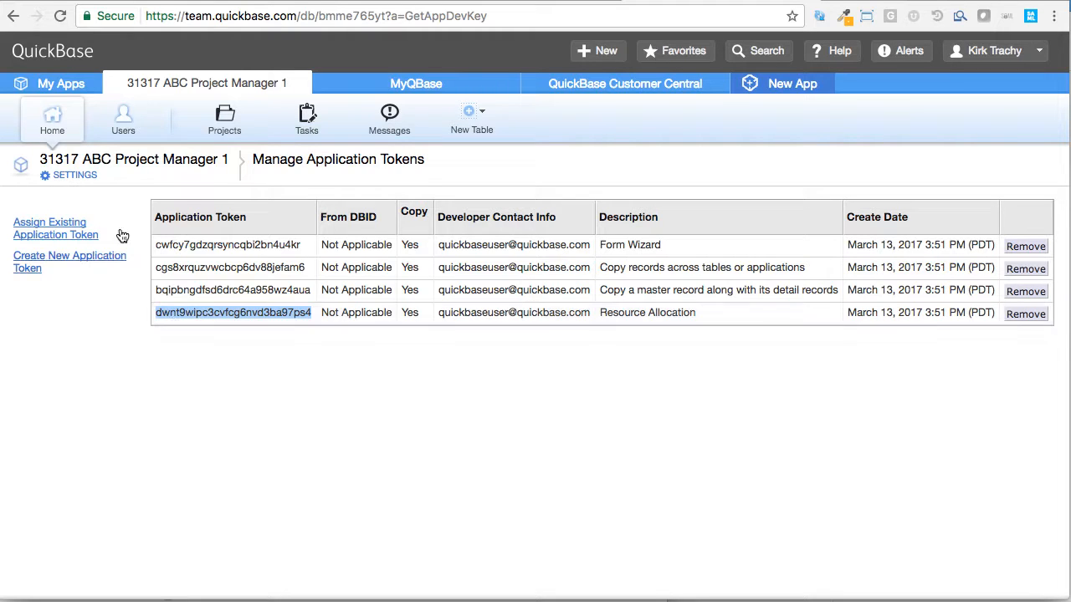
left_click(52, 126)
left_click(306, 126)
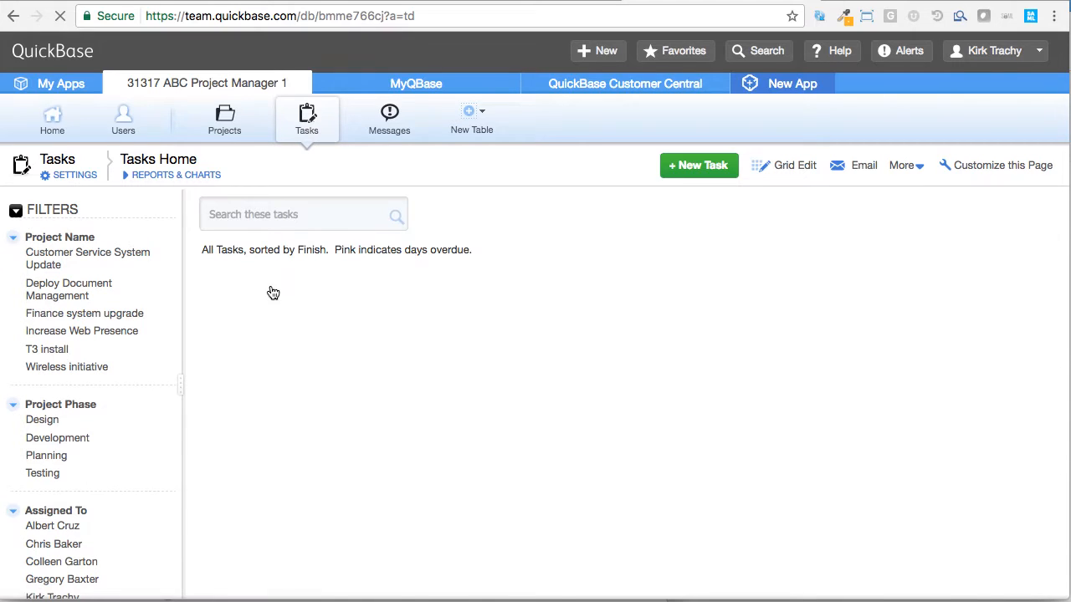
On Task #71, append '&apptoken=' plus the copied token to the field's URL formula and save.
left_click(233, 365)
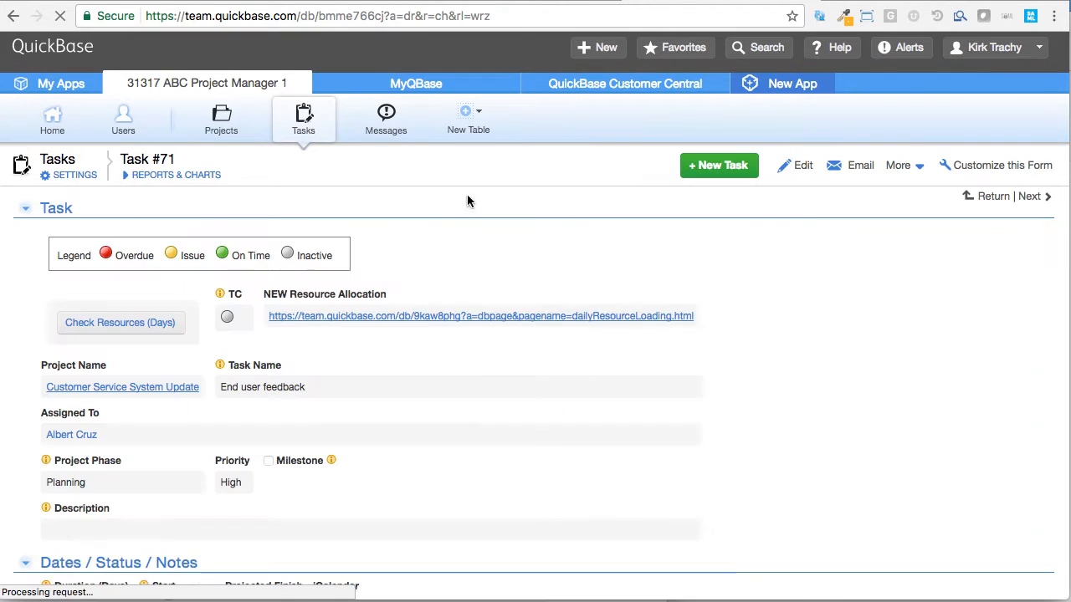
scroll(407, 281, "down", 2)
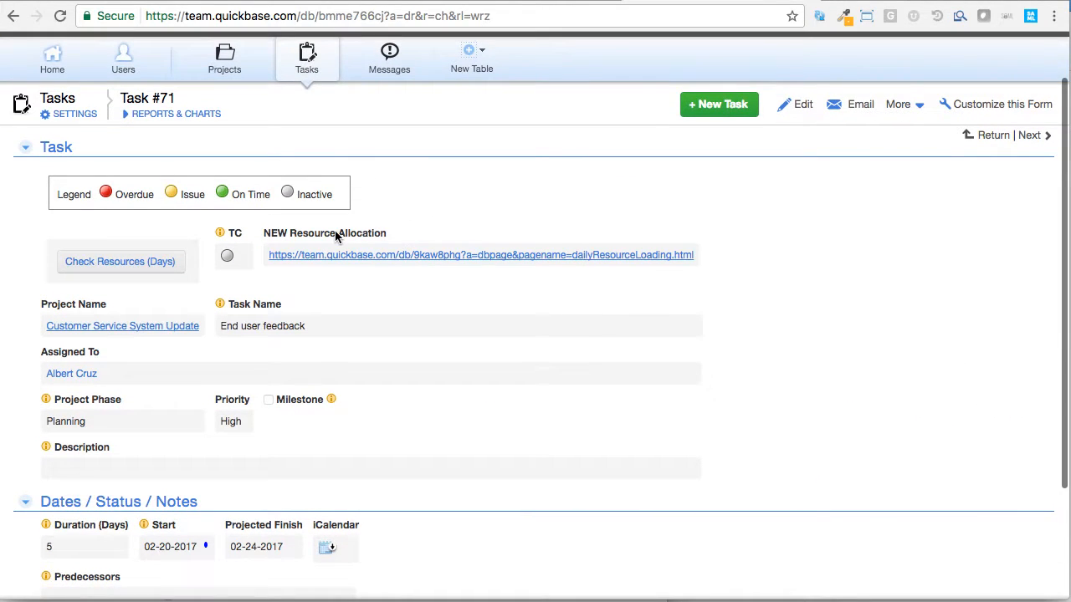
left_click(336, 232)
left_click(459, 374)
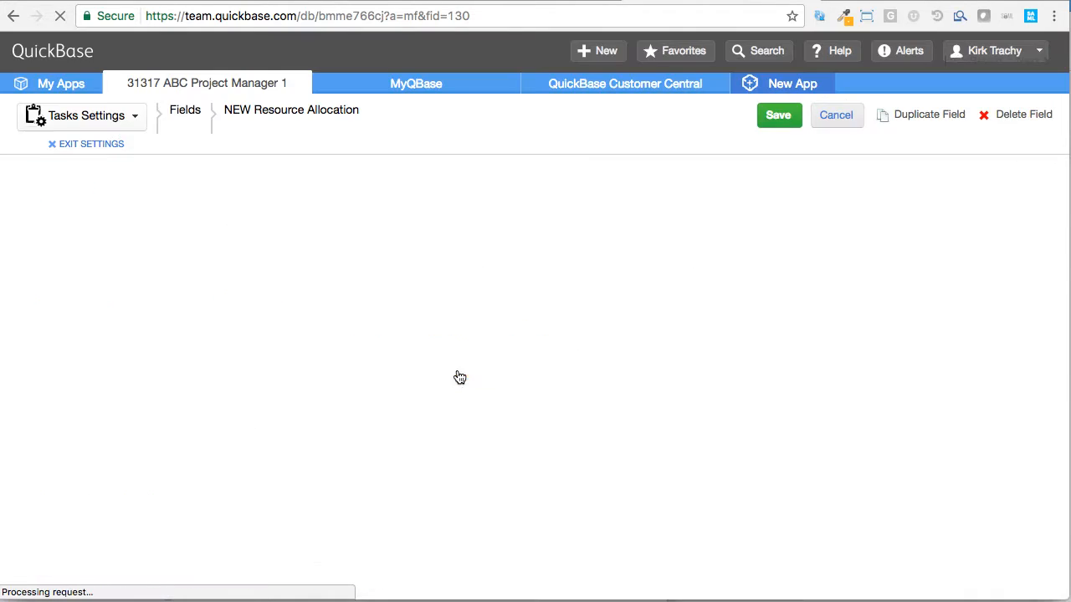
left_click(735, 405)
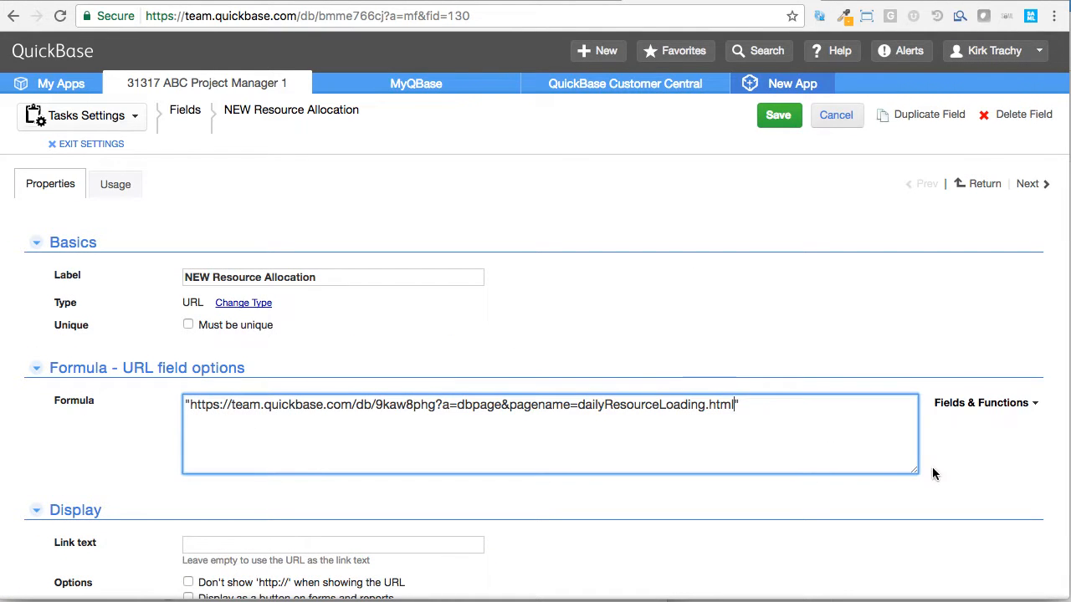
type("&apptoken")
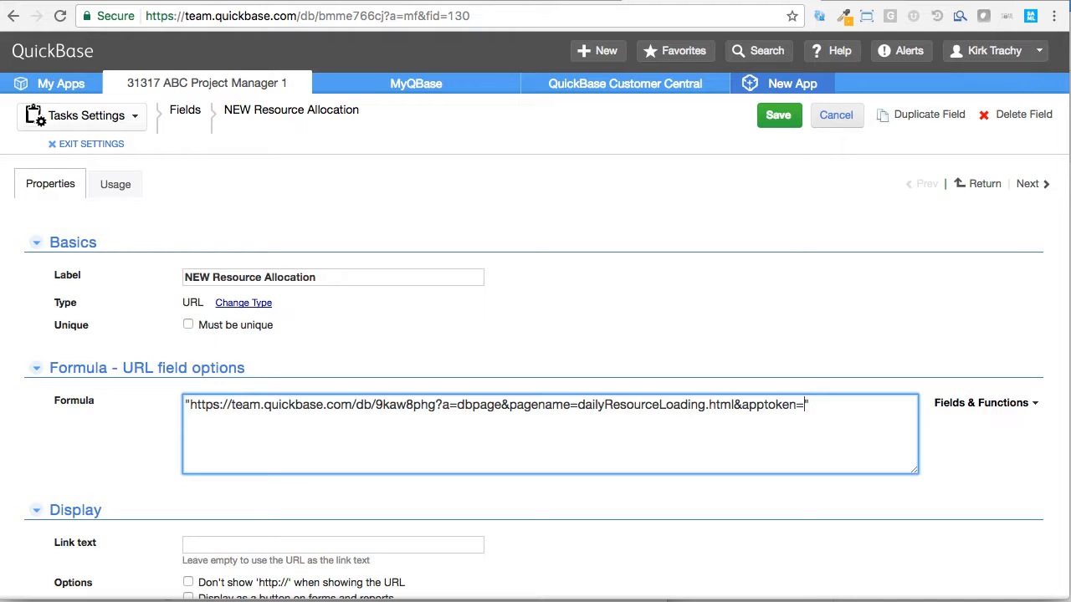
type("=")
key("super+v")
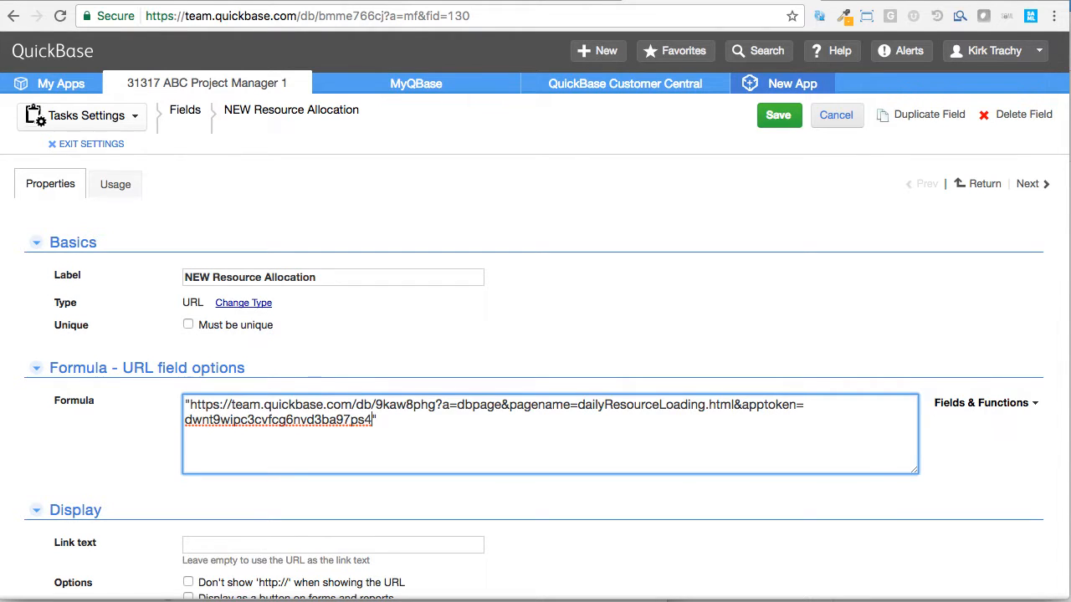
left_click(776, 118)
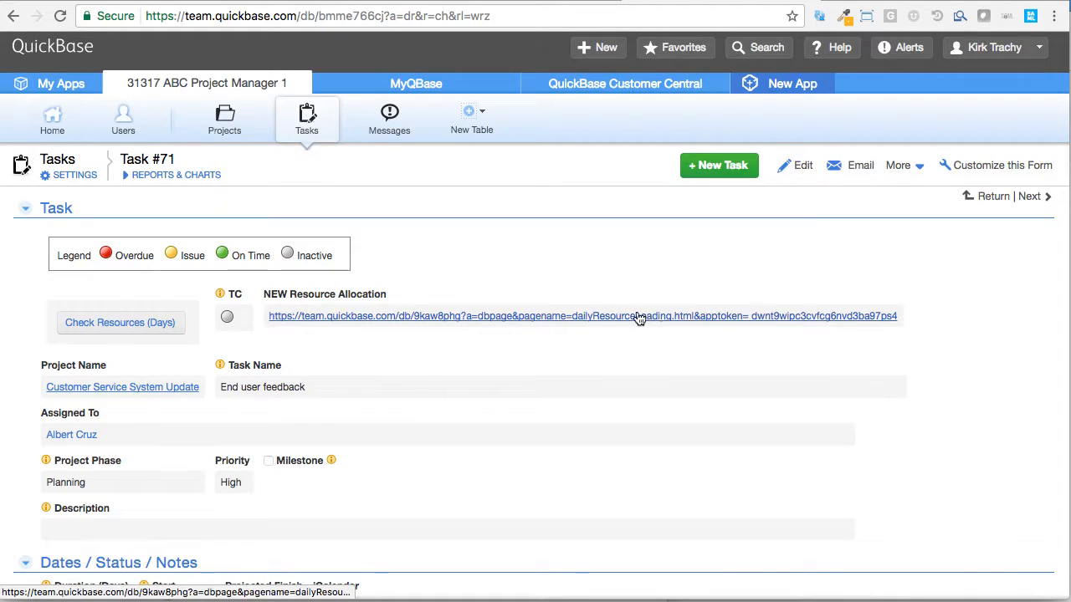
Follow the NEW Resource Allocation link and pick the 31317 ABC Project Manager 1: Tasks table.
left_click(599, 319)
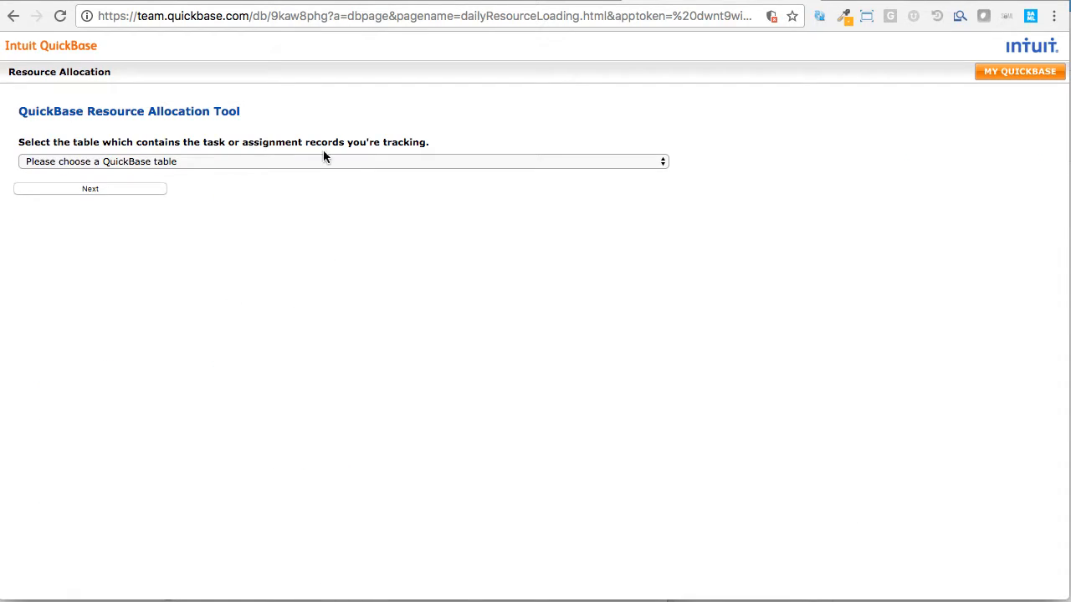
left_click(660, 163)
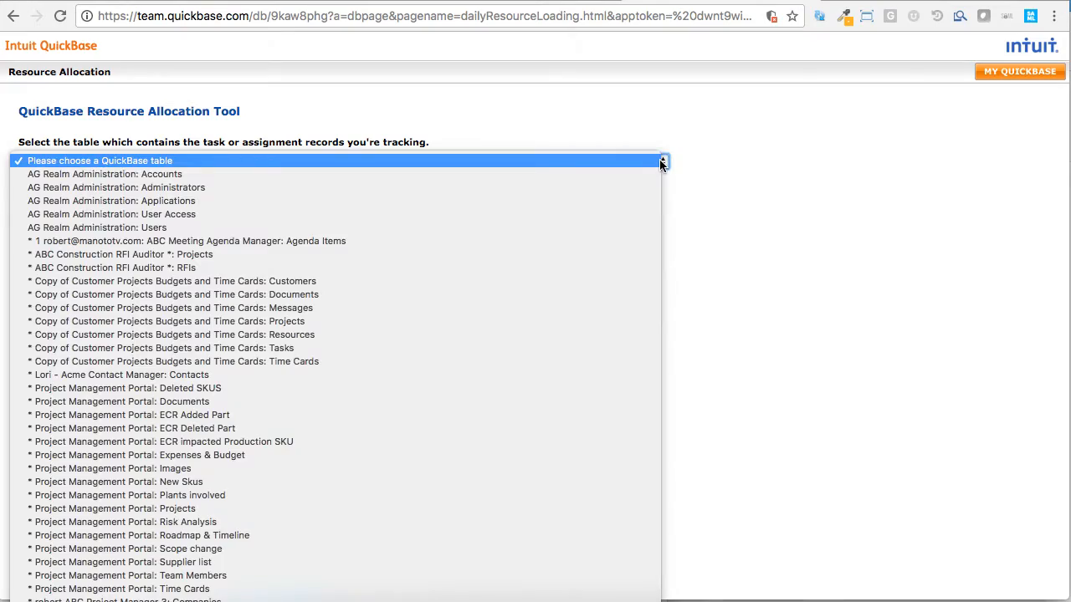
scroll(333, 386, "down", 20)
scroll(333, 386, "down", 20)
scroll(333, 386, "down", 20)
scroll(333, 373, "down", 20)
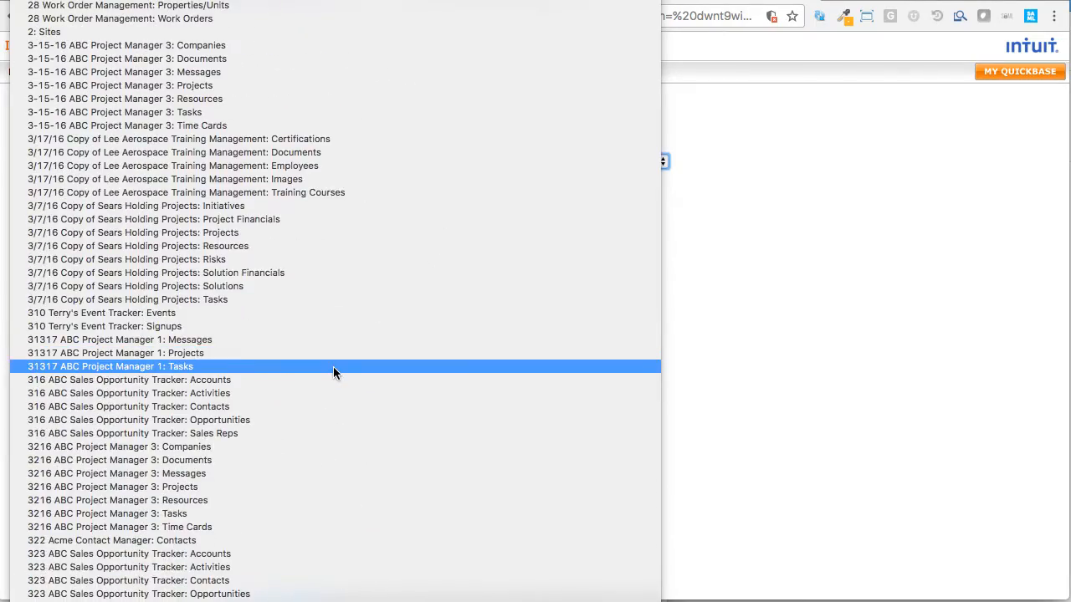
scroll(333, 373, "up", 5)
scroll(333, 373, "down", 2)
scroll(333, 374, "down", 3)
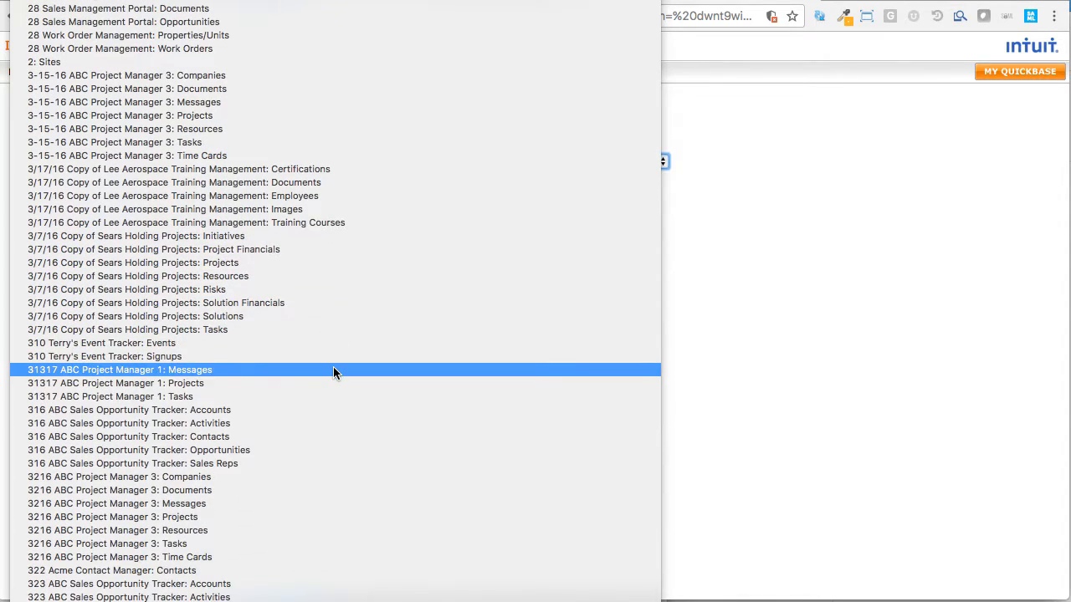
left_click(181, 398)
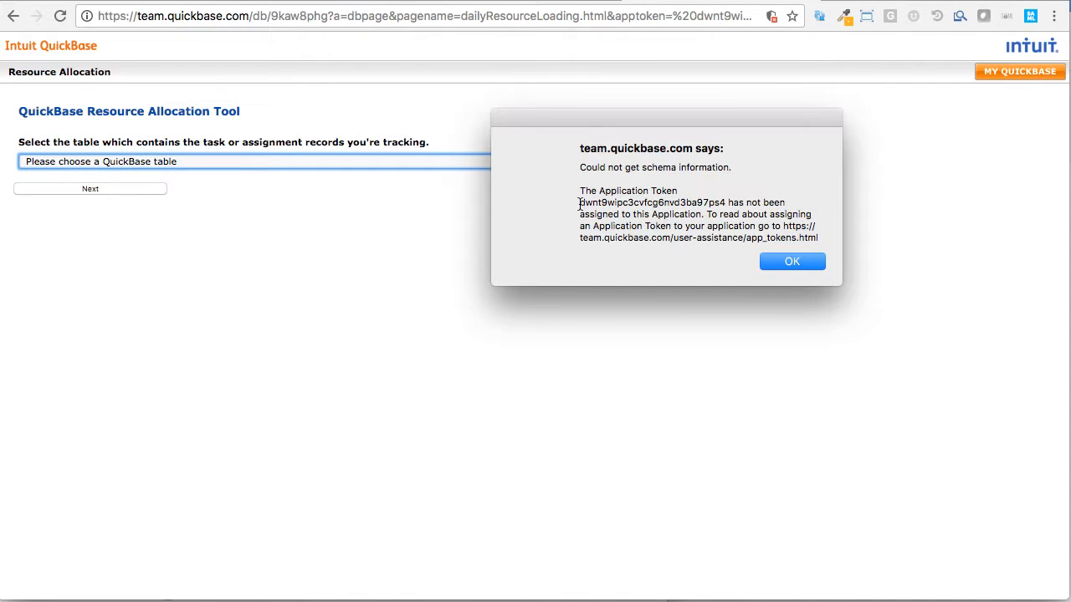
Note the token named in the unassigned-token error, dismiss it, and return to the app home page.
left_click_drag(579, 204, 728, 204)
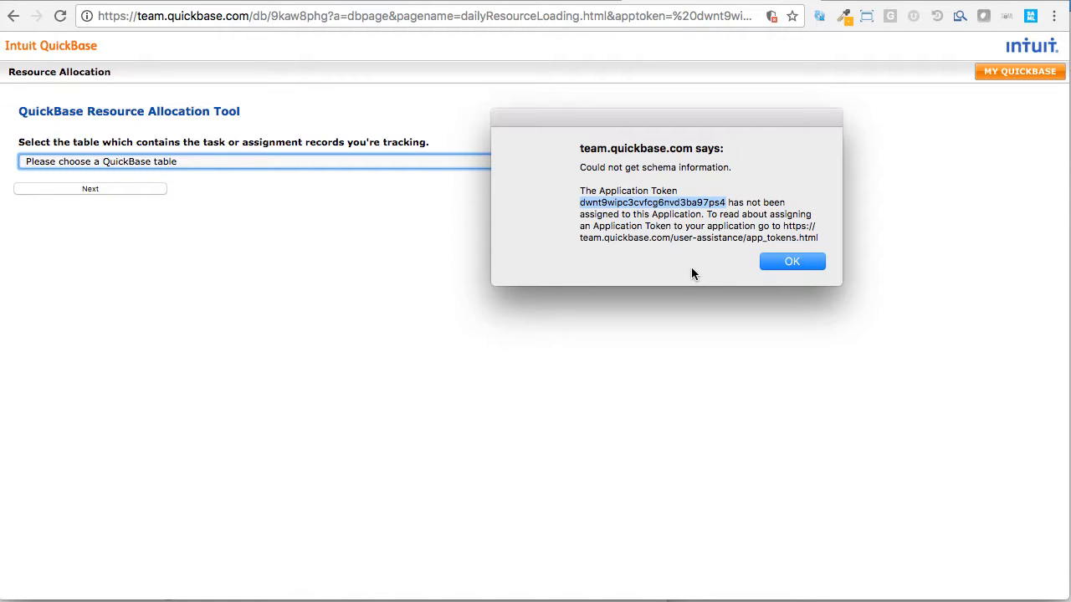
left_click(792, 262)
left_click(139, 211)
left_click(12, 16)
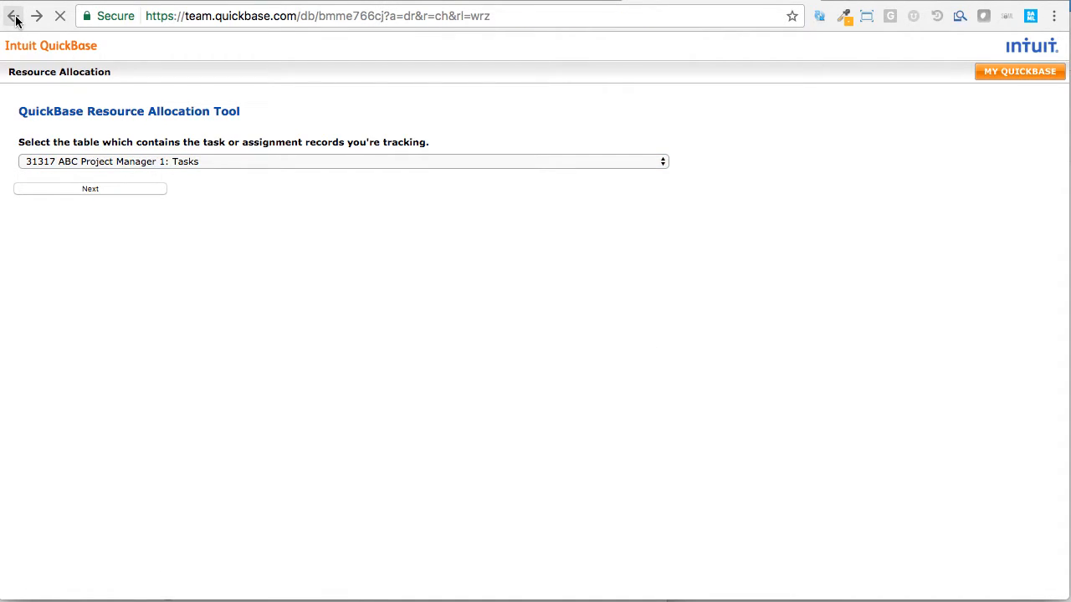
left_click(48, 124)
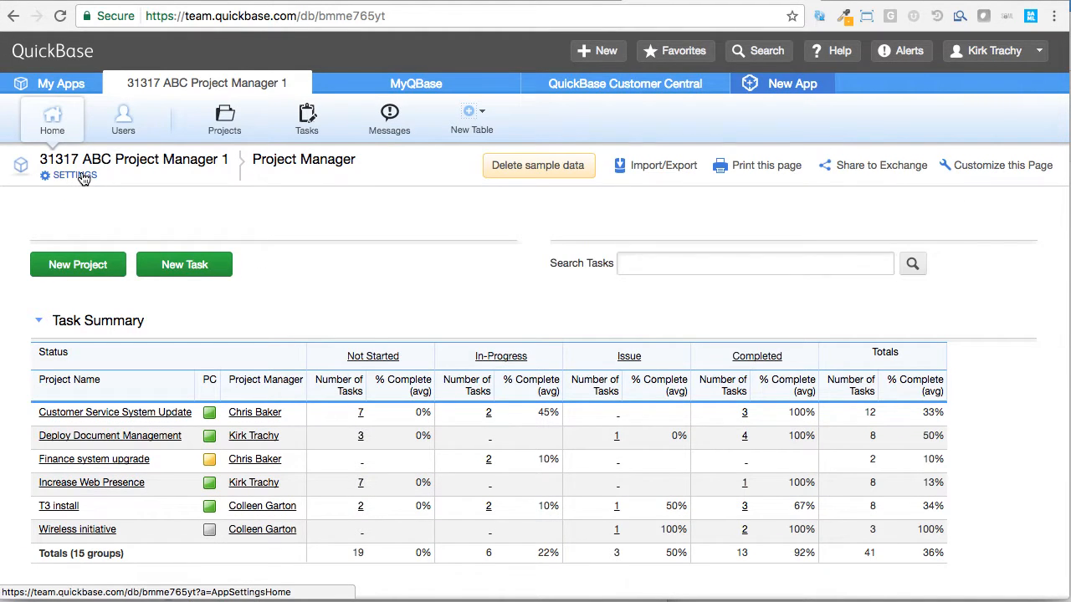
Reopen the Manage Application Tokens page via the settings and App properties.
left_click(80, 177)
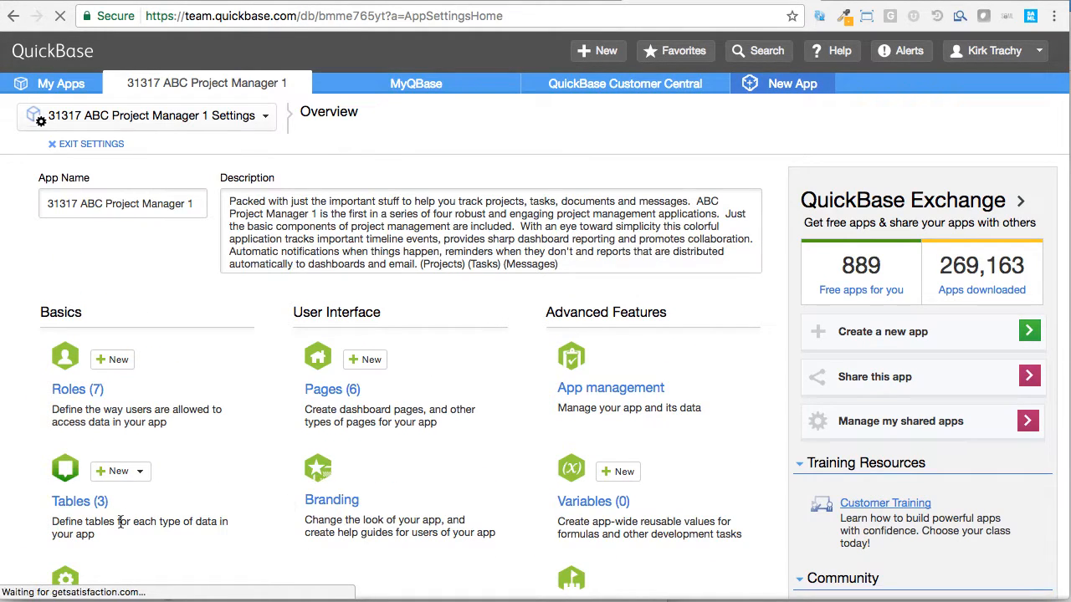
scroll(142, 491, "down", 8)
scroll(136, 177, "up", 3)
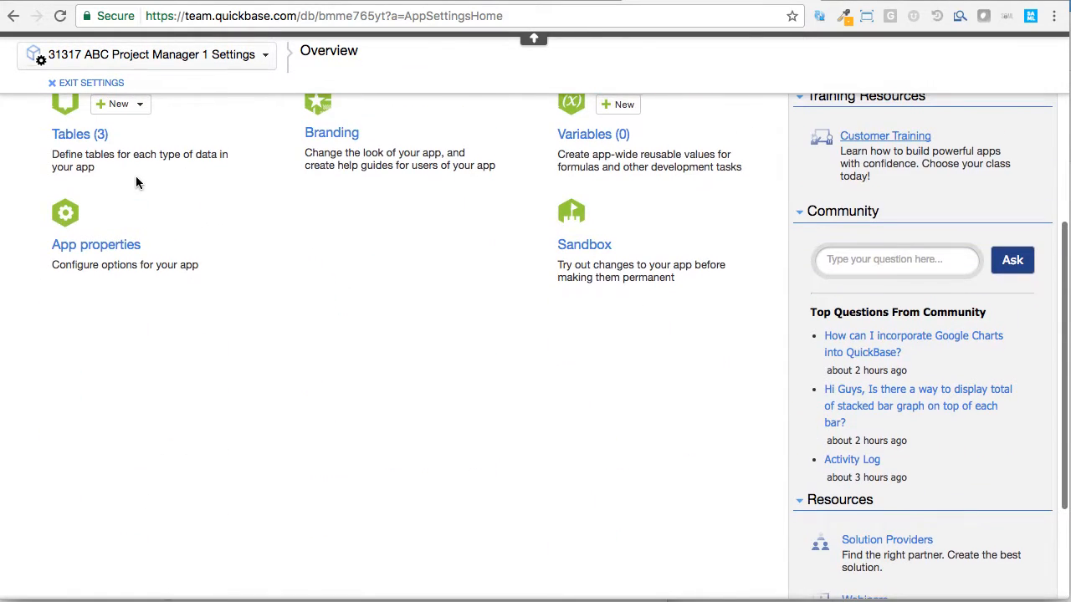
left_click(108, 249)
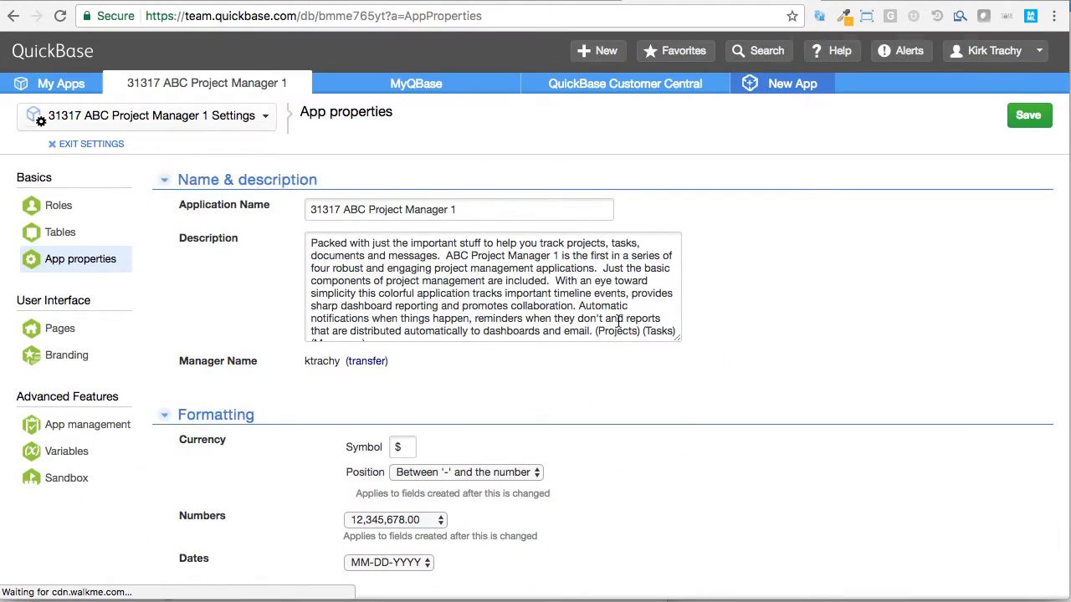
scroll(618, 320, "down", 5)
scroll(618, 320, "down", 2)
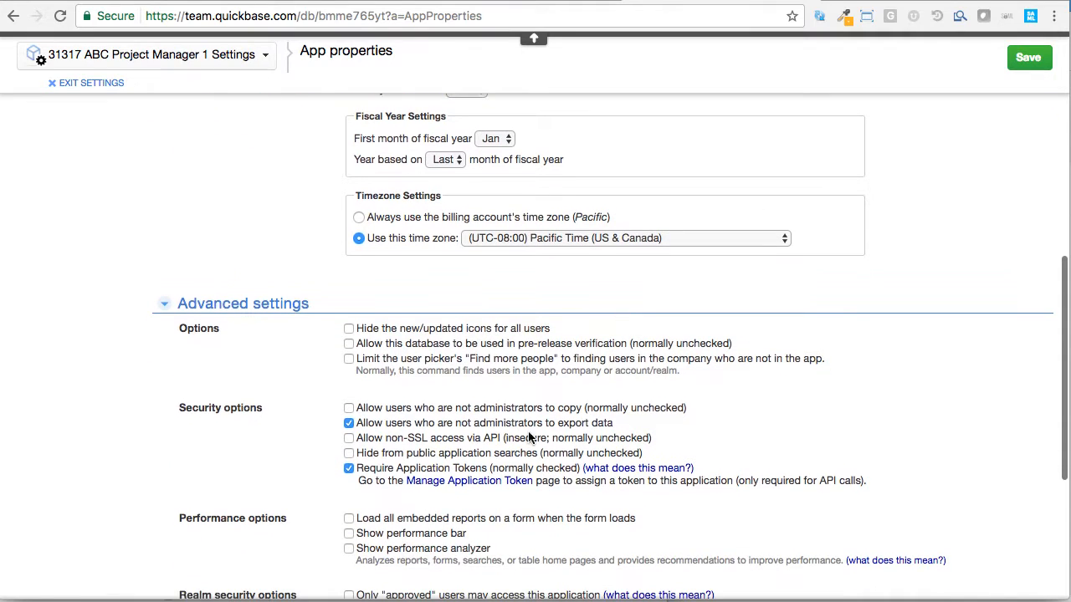
left_click(490, 485)
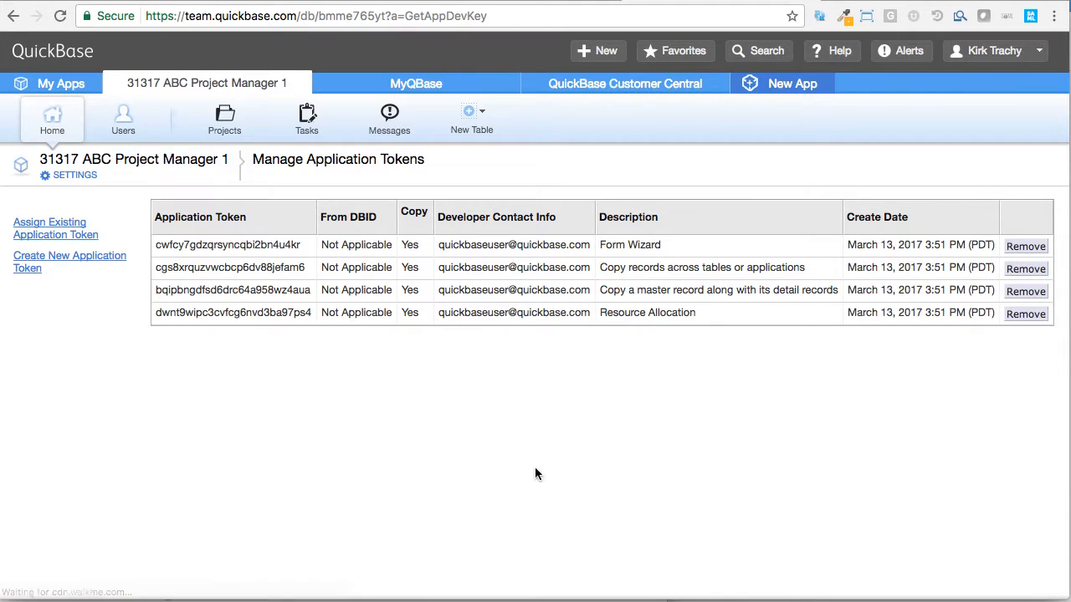
Select the Resource Allocation token, then go back to the Tasks list of 41 tasks.
left_click_drag(311, 313, 152, 312)
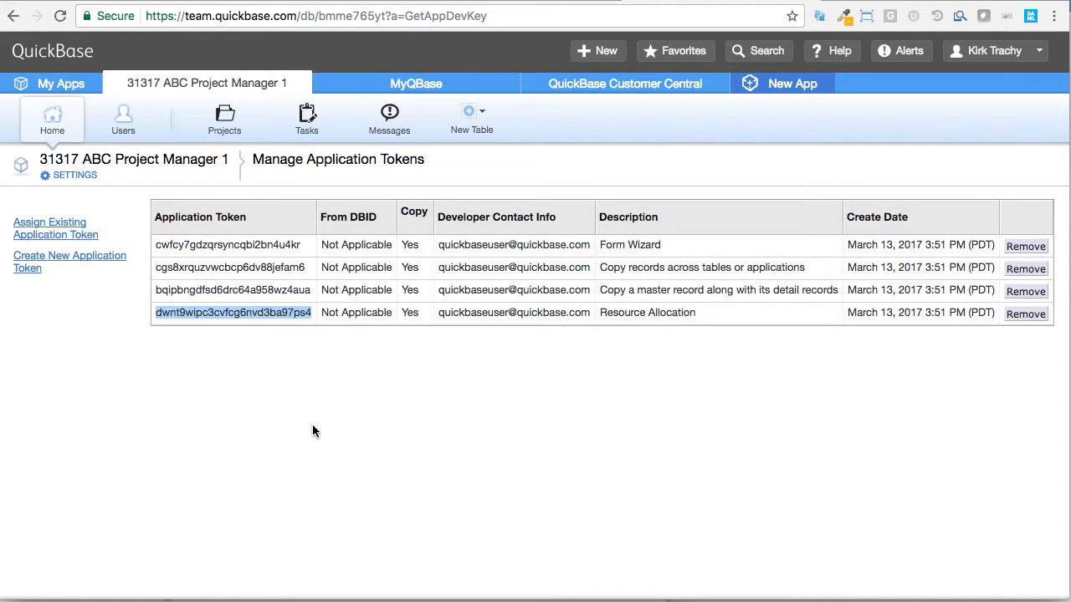
left_click(314, 431)
left_click(307, 119)
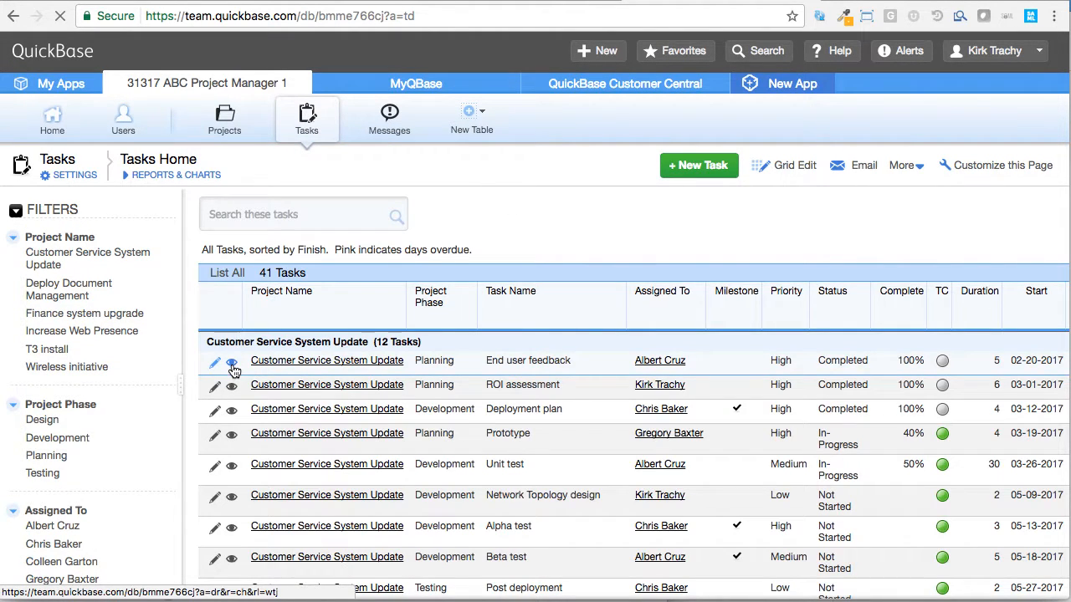
Replace the old token after apptoken= with the new token in Task #71's field formula, save, and launch the link.
left_click(233, 367)
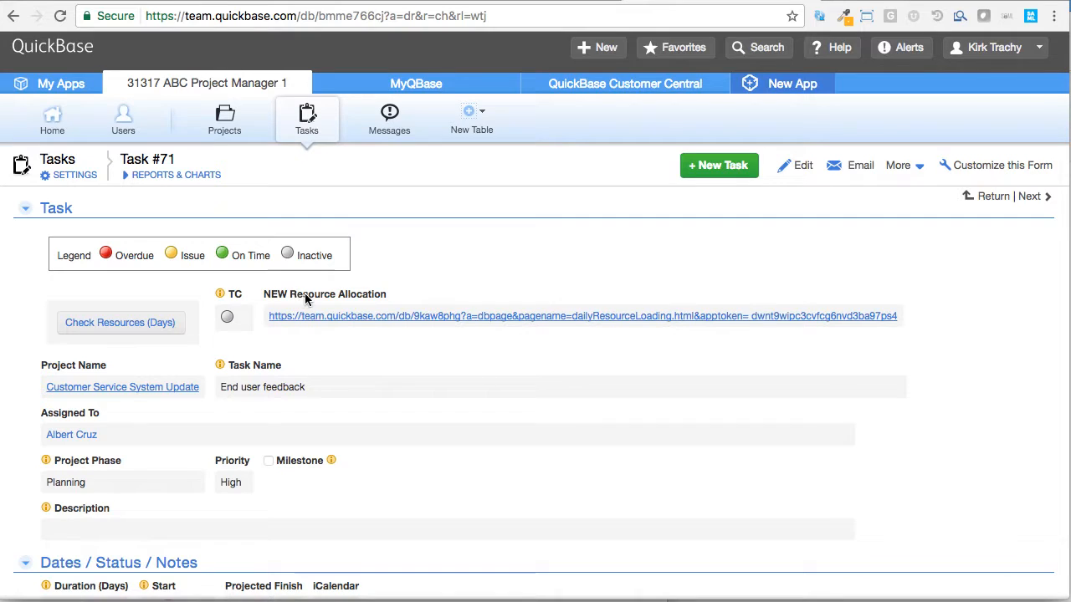
right_click(306, 298)
left_click(395, 437)
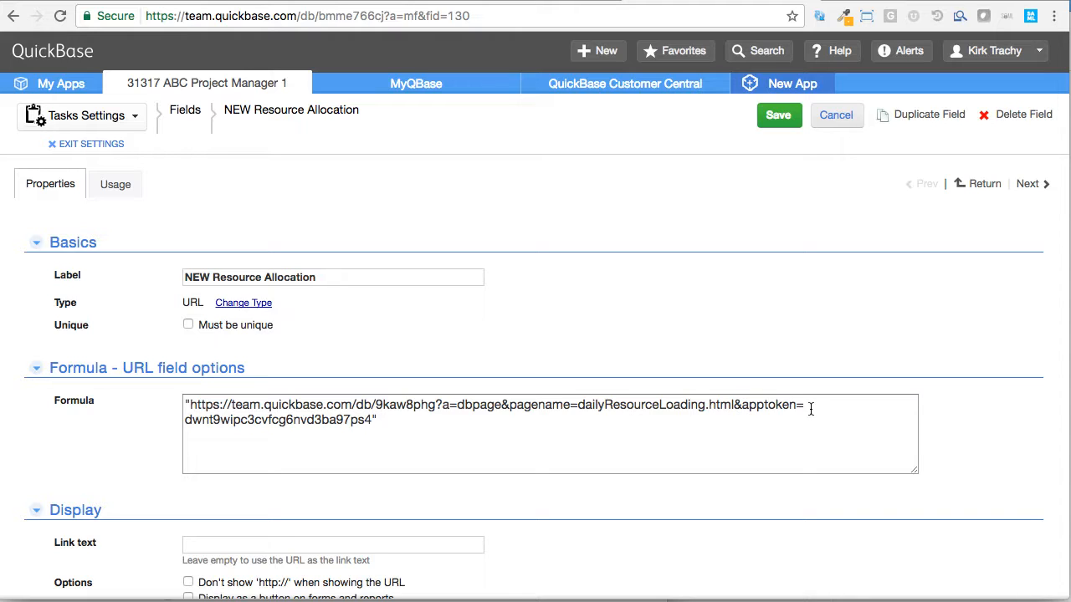
left_click_drag(185, 420, 374, 422)
key("super+c")
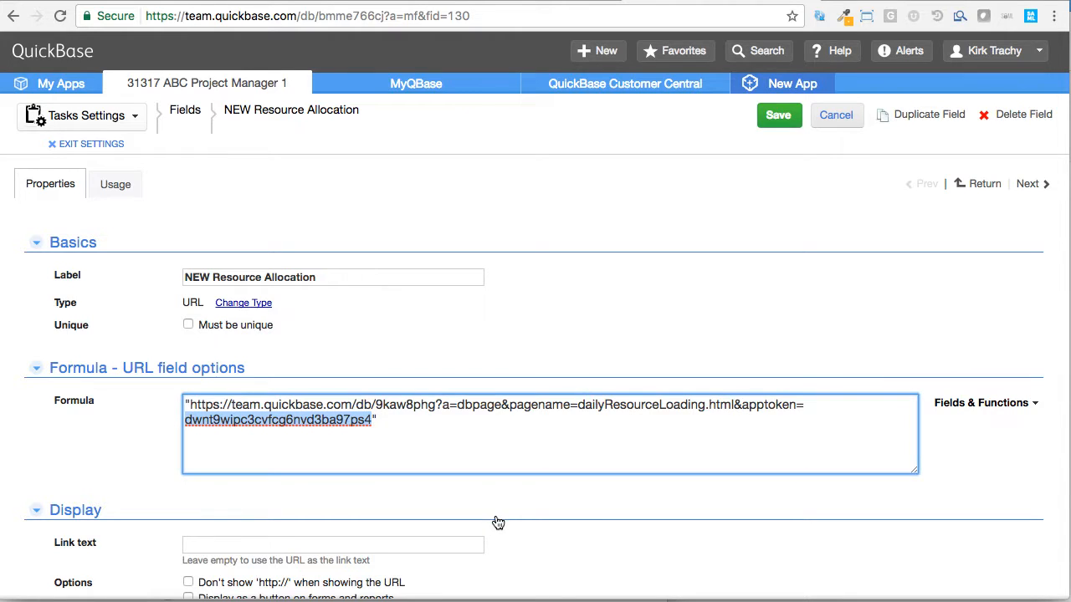
key("BackSpace")
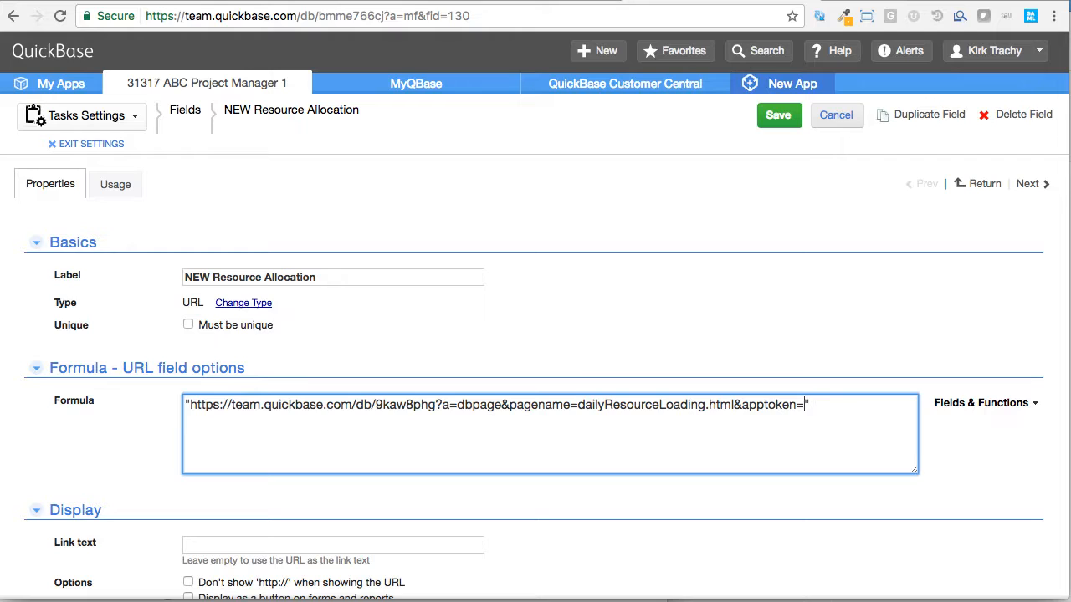
key("super+v")
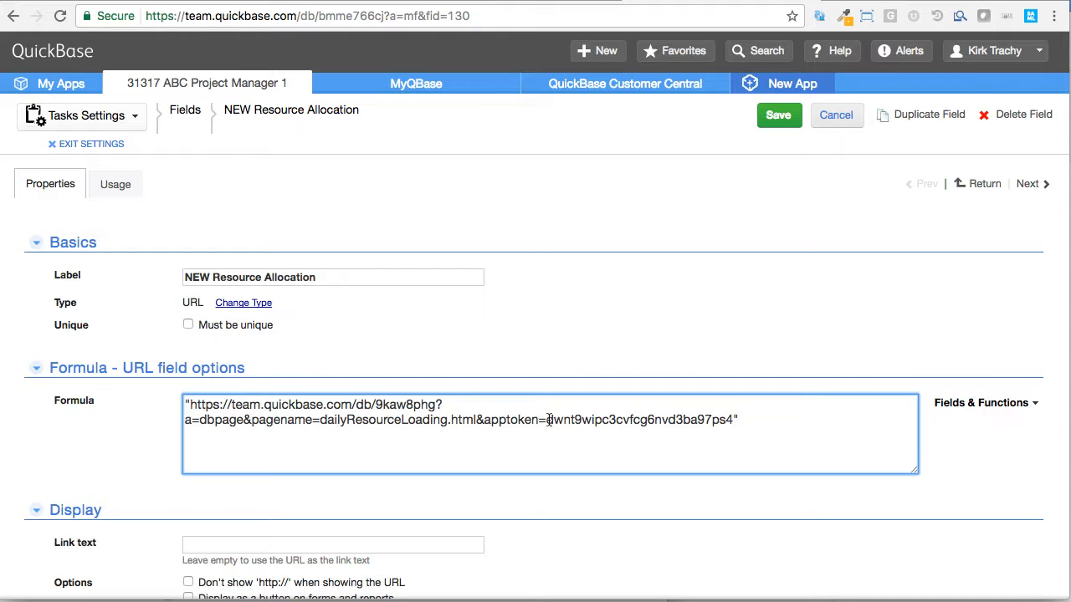
left_click(777, 119)
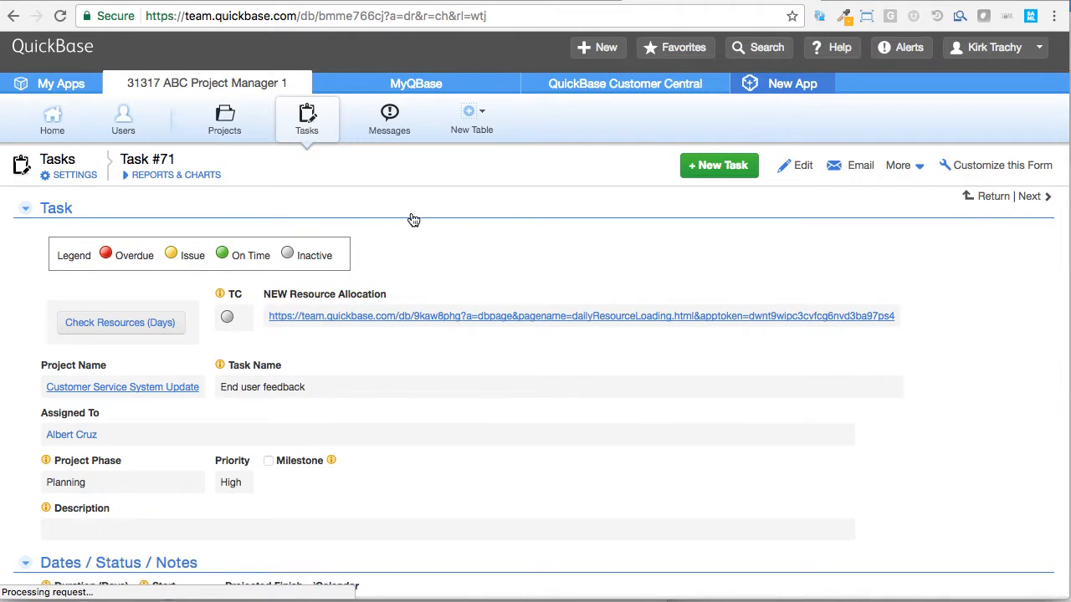
left_click(503, 316)
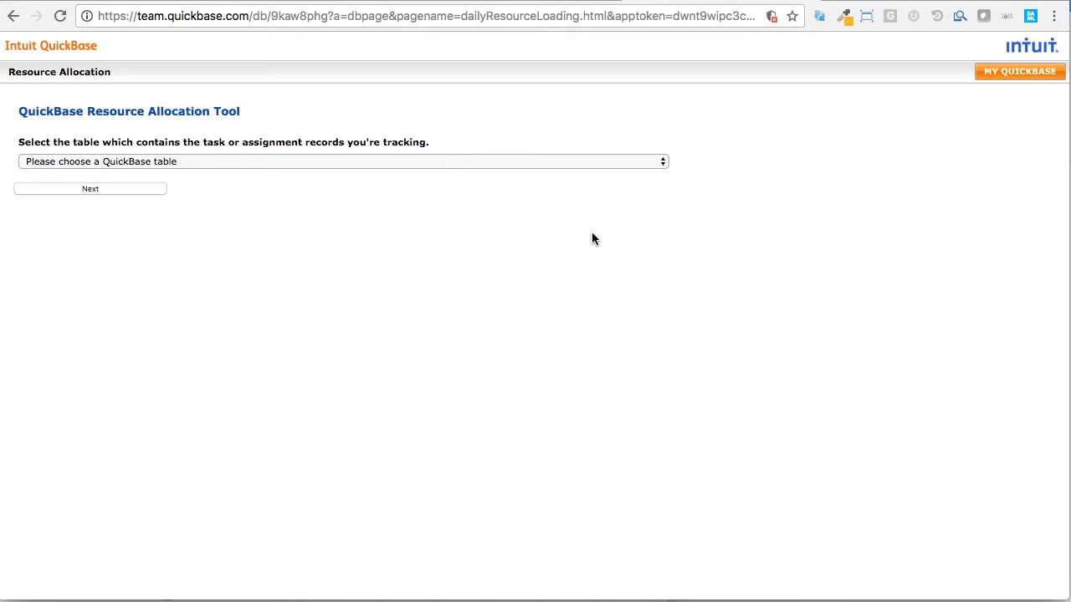
Choose '31317 ABC Project Manager 1: Tasks' from the Resource Allocation Tool's table dropdown.
left_click(658, 161)
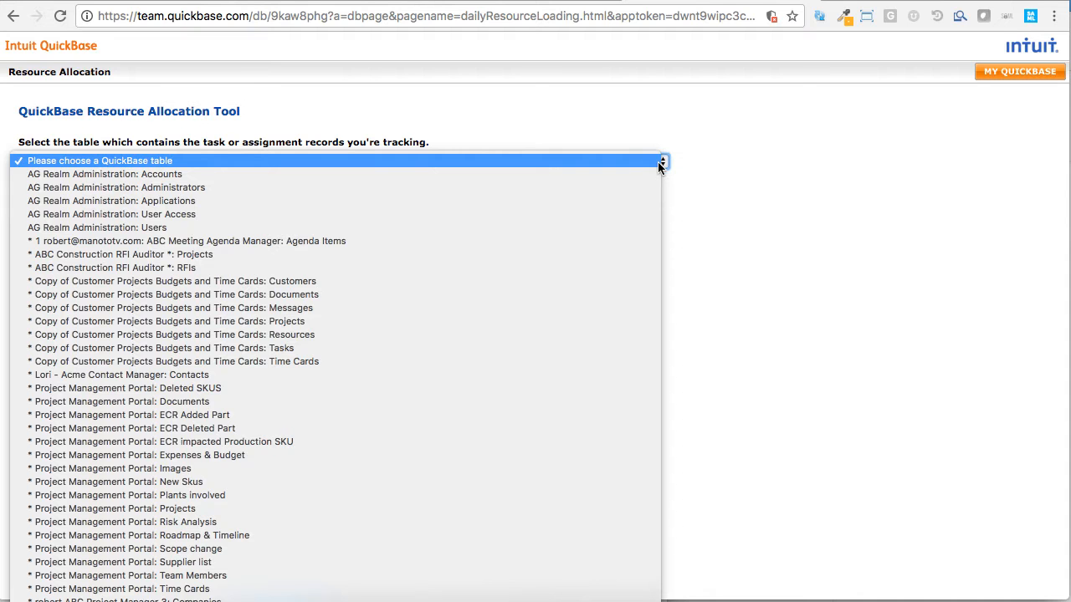
scroll(319, 425, "down", 20)
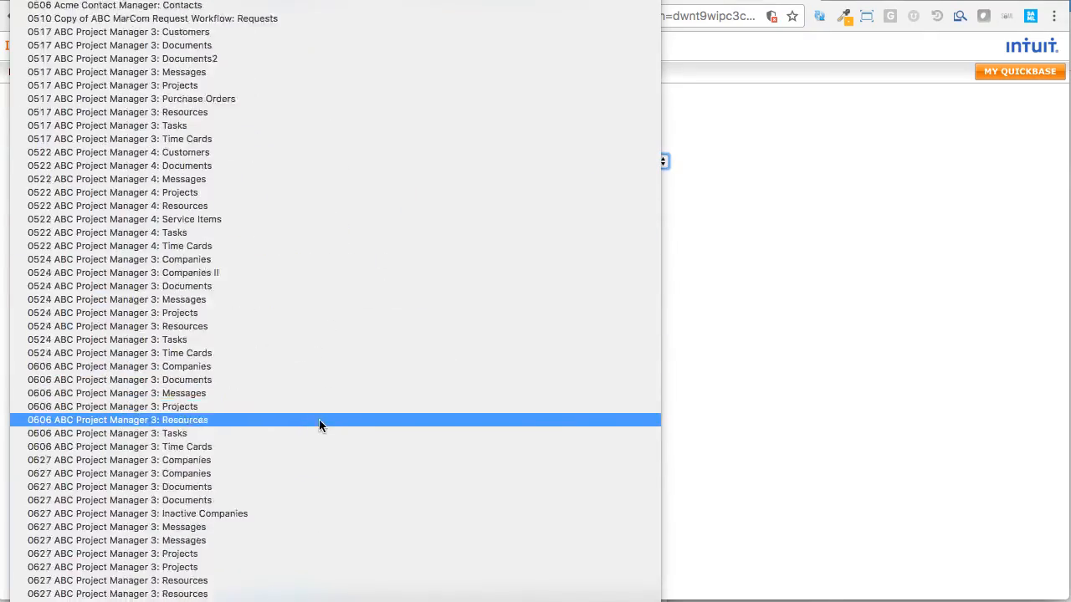
scroll(319, 425, "down", 20)
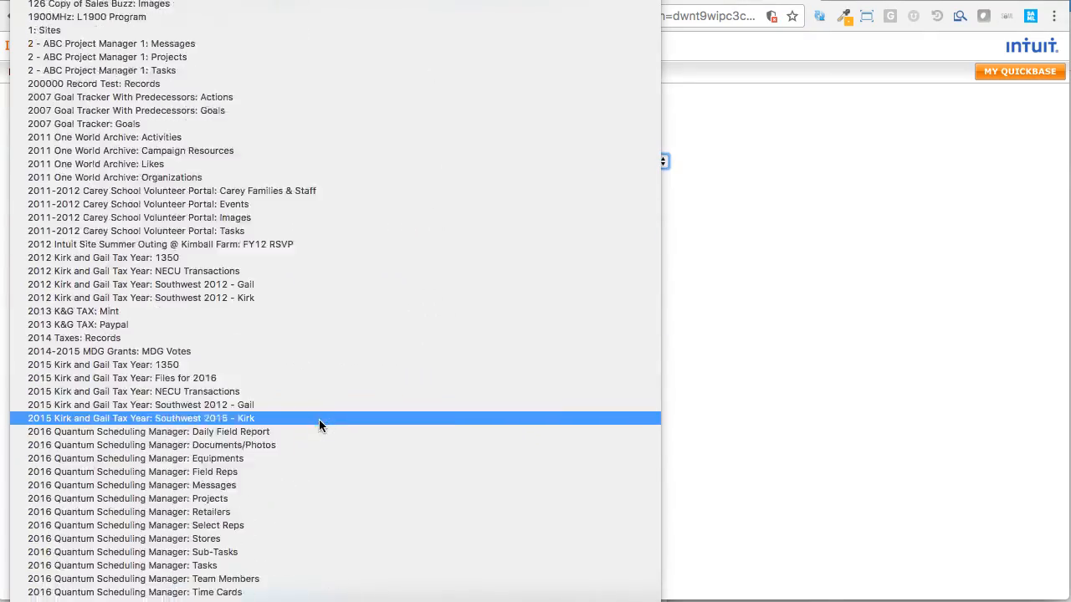
scroll(319, 425, "down", 20)
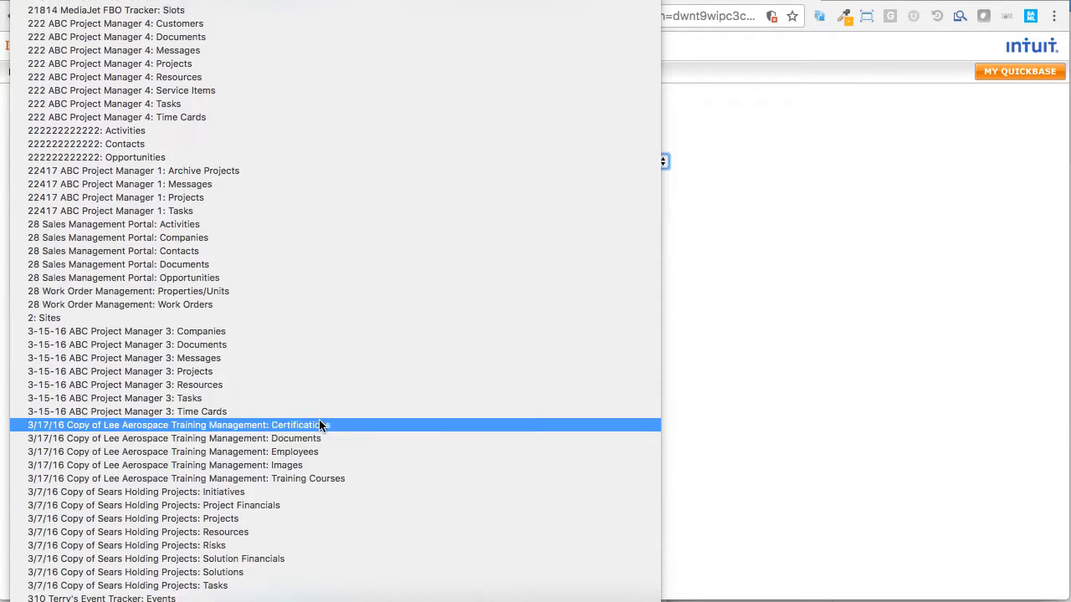
scroll(319, 425, "down", 5)
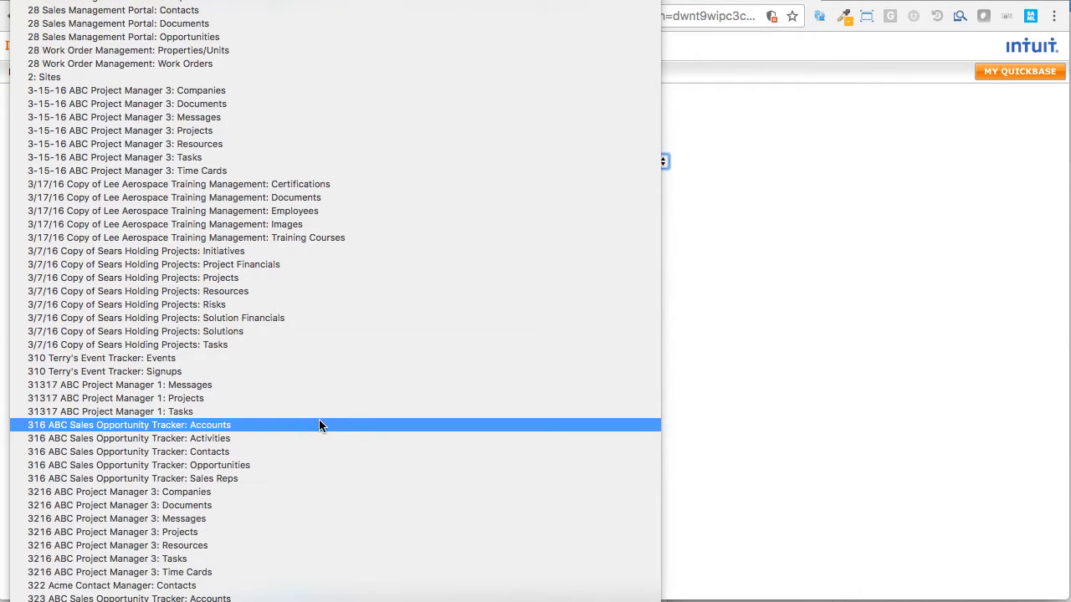
scroll(219, 320, "down", 3)
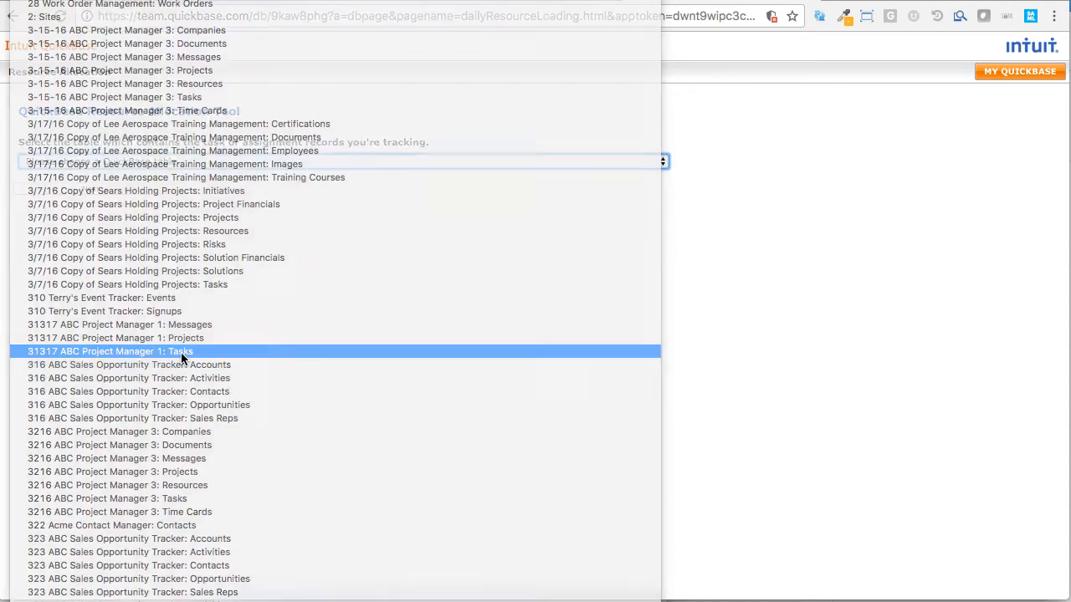
left_click(180, 352)
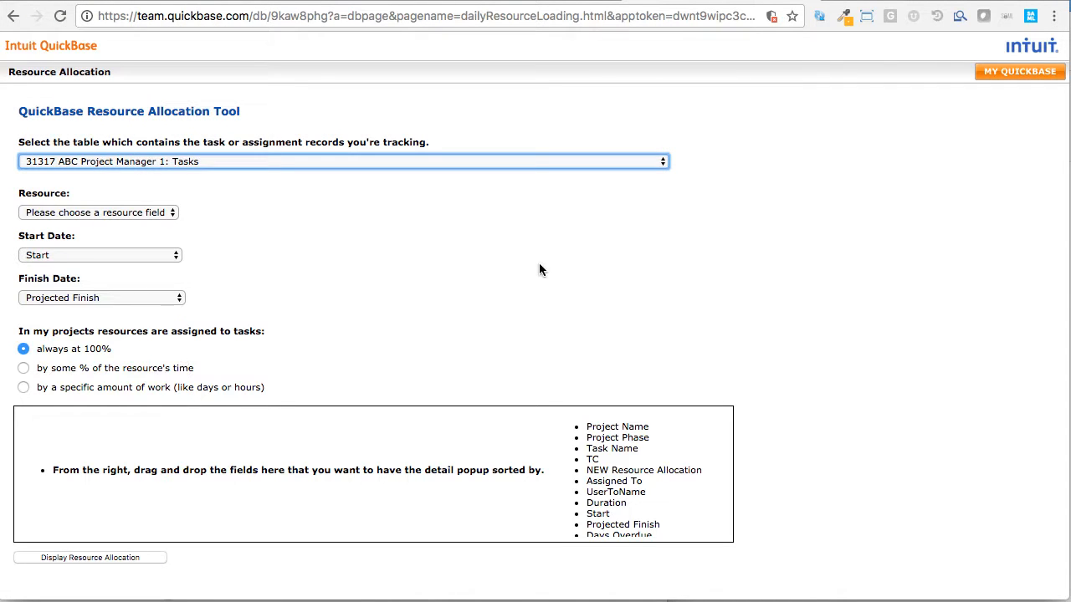
Set the resource to Assigned To, start date to Start, and finish date to Projected Finish.
left_click(41, 214)
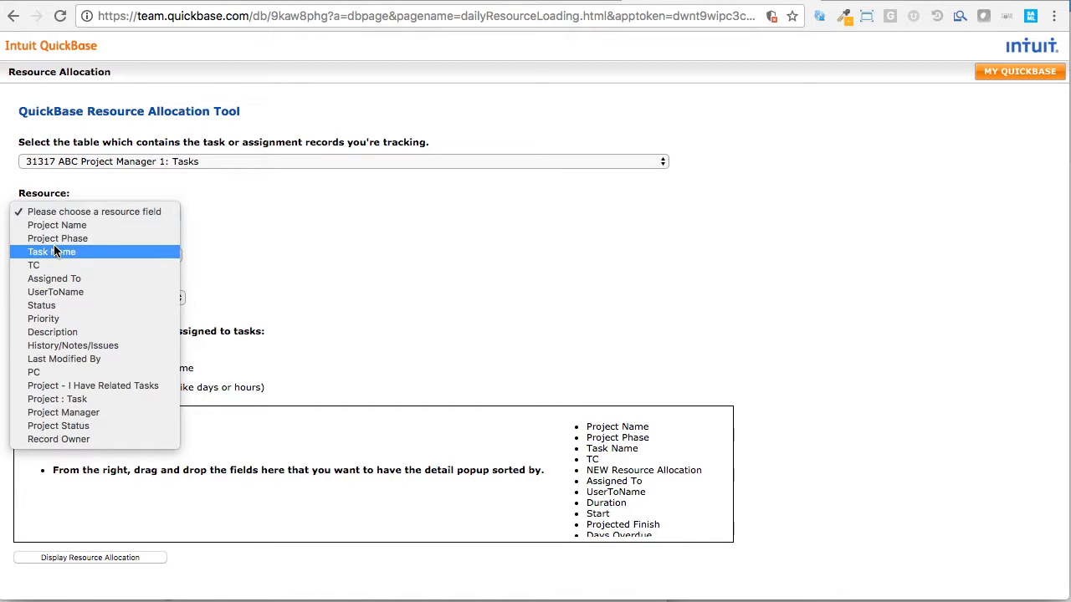
left_click(87, 281)
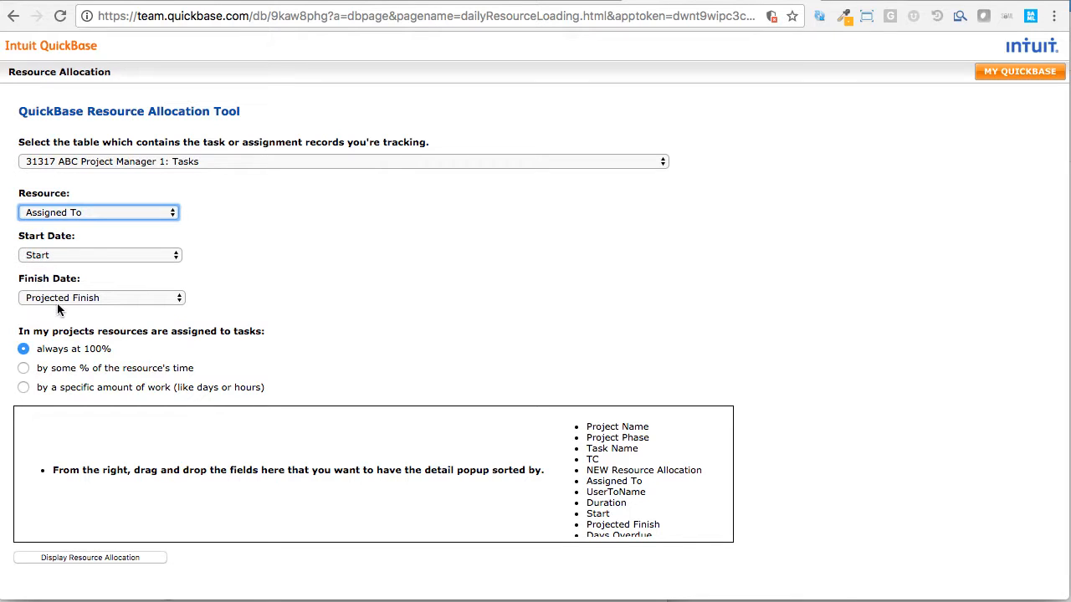
left_click(129, 256)
left_click(128, 260)
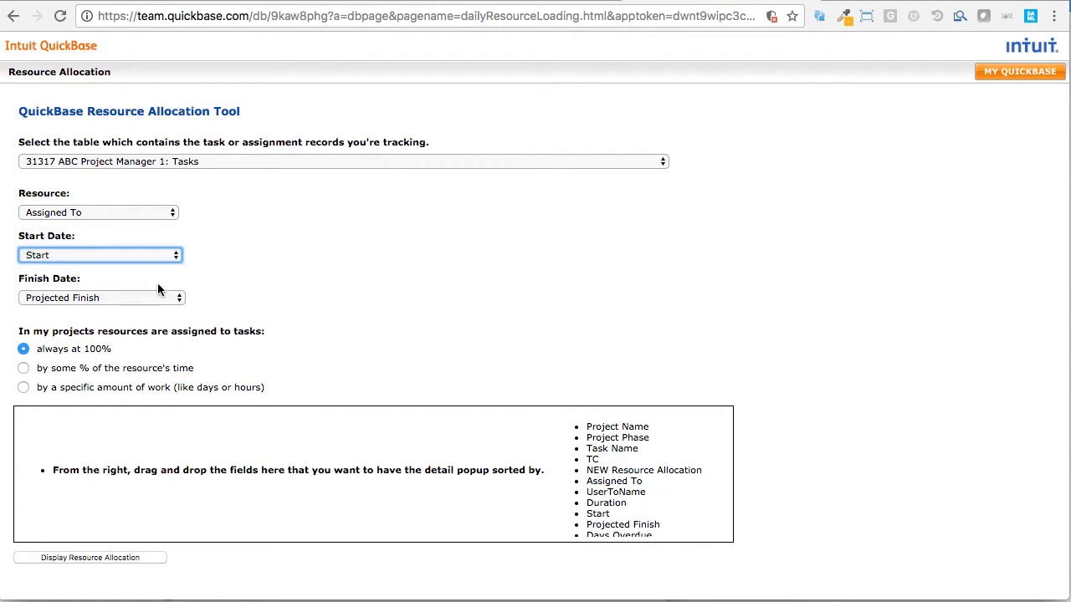
left_click(139, 299)
left_click(140, 299)
scroll(322, 305, "down", 1)
scroll(312, 303, "up", 1)
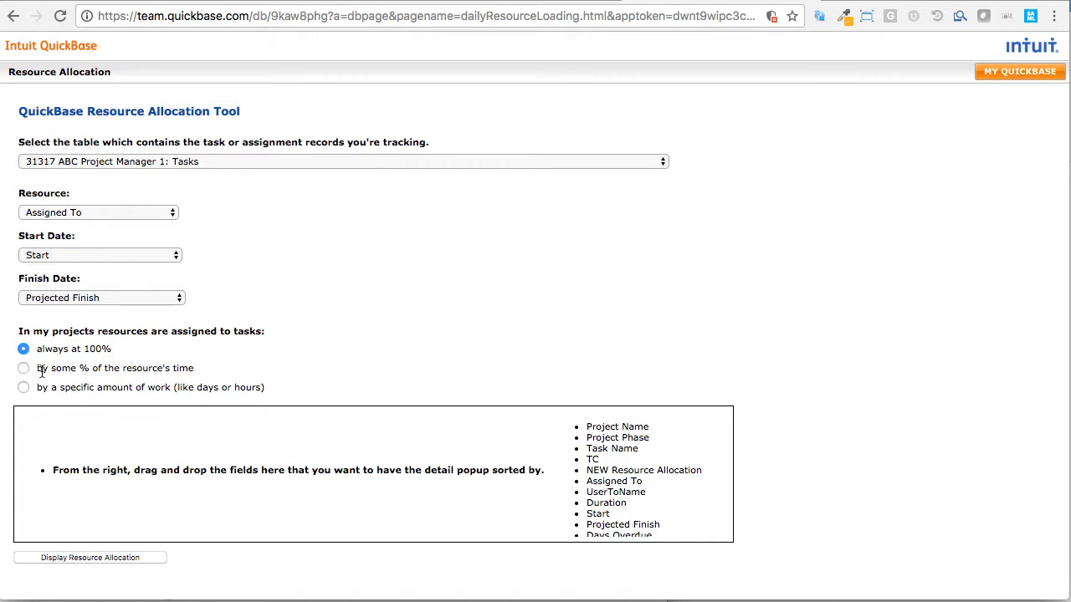
Try the work-amount allocation options in days and hours, then keep 'always at 100%' and display the grid.
left_click_drag(48, 370, 183, 374)
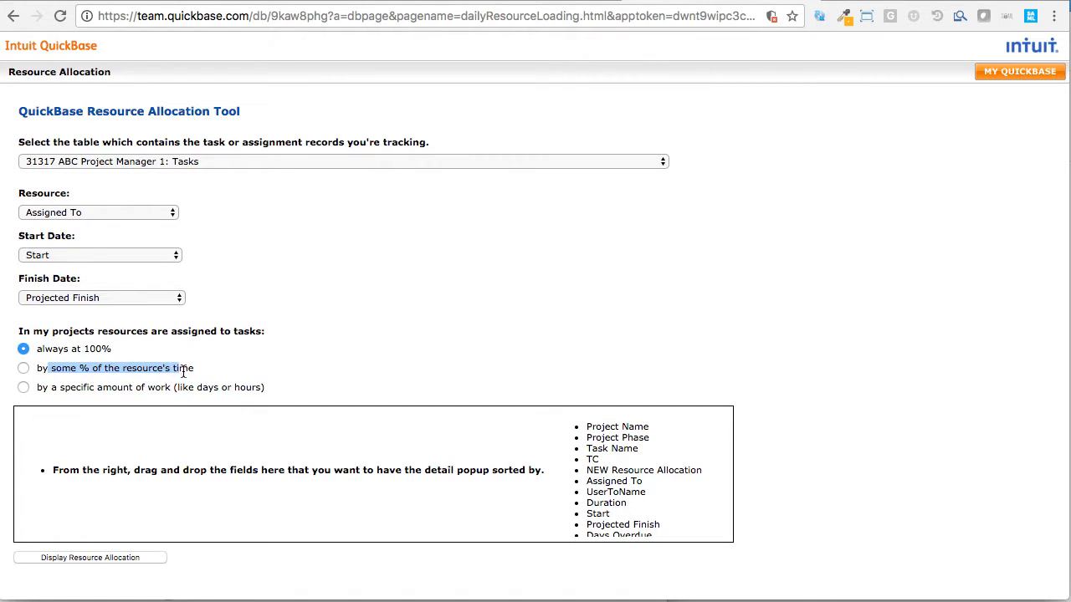
left_click_drag(58, 349, 115, 351)
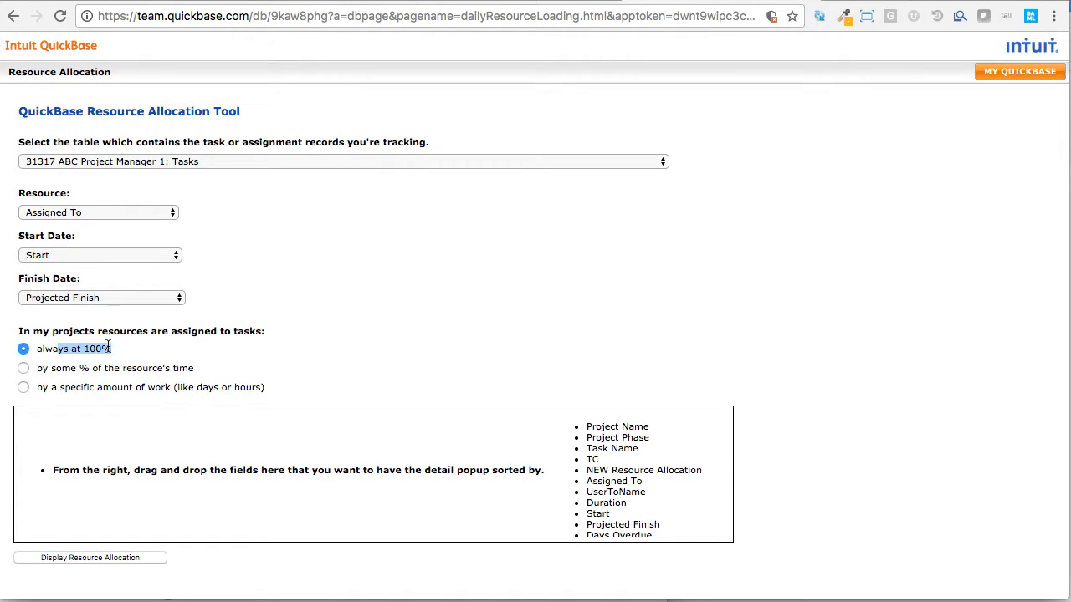
left_click(24, 388)
scroll(114, 437, "down", 4)
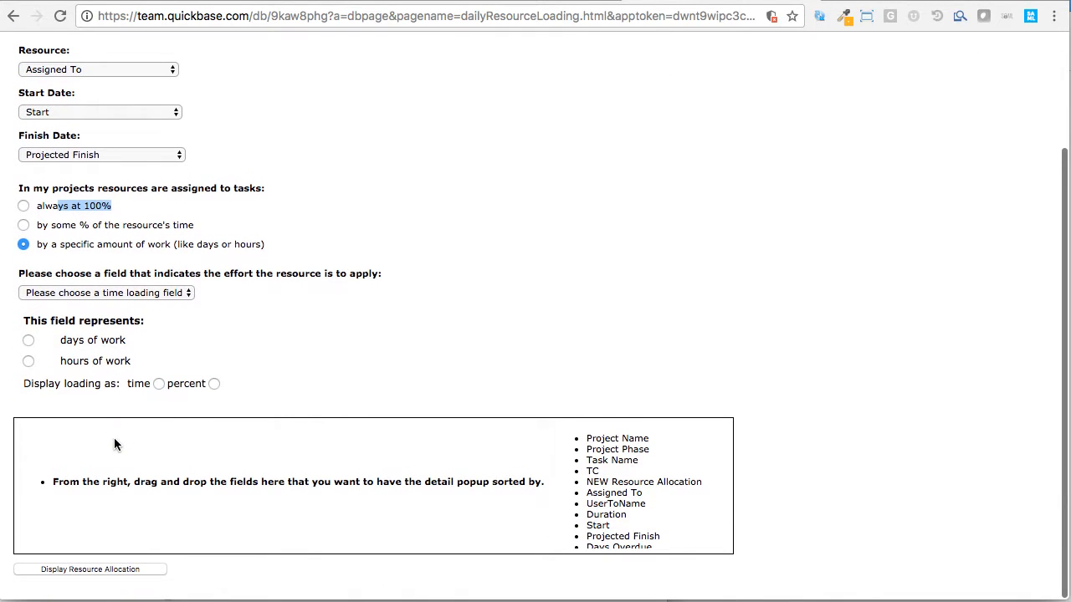
left_click(185, 294)
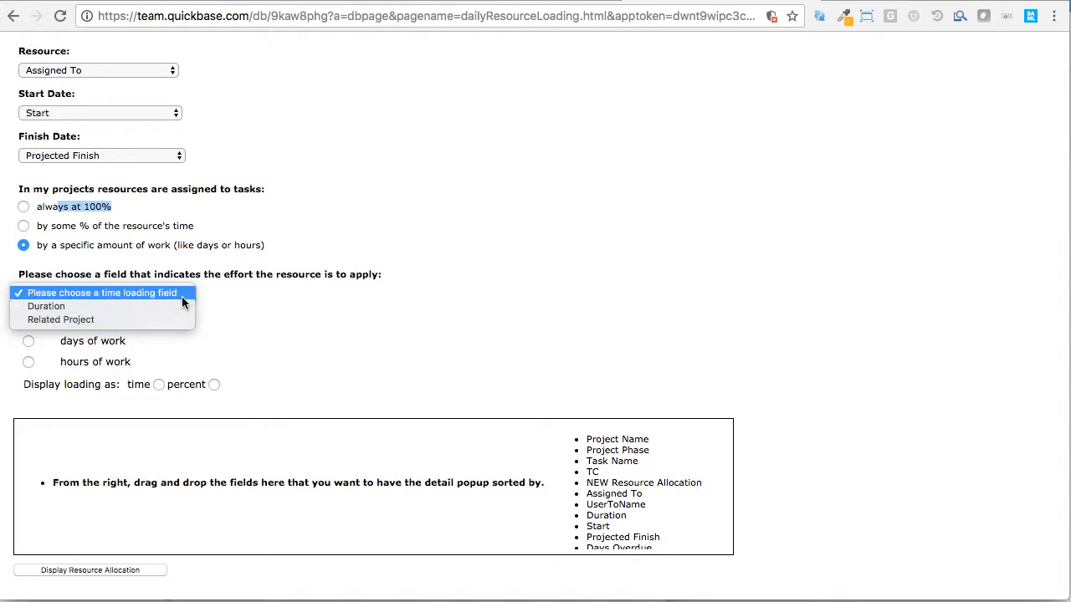
left_click(180, 293)
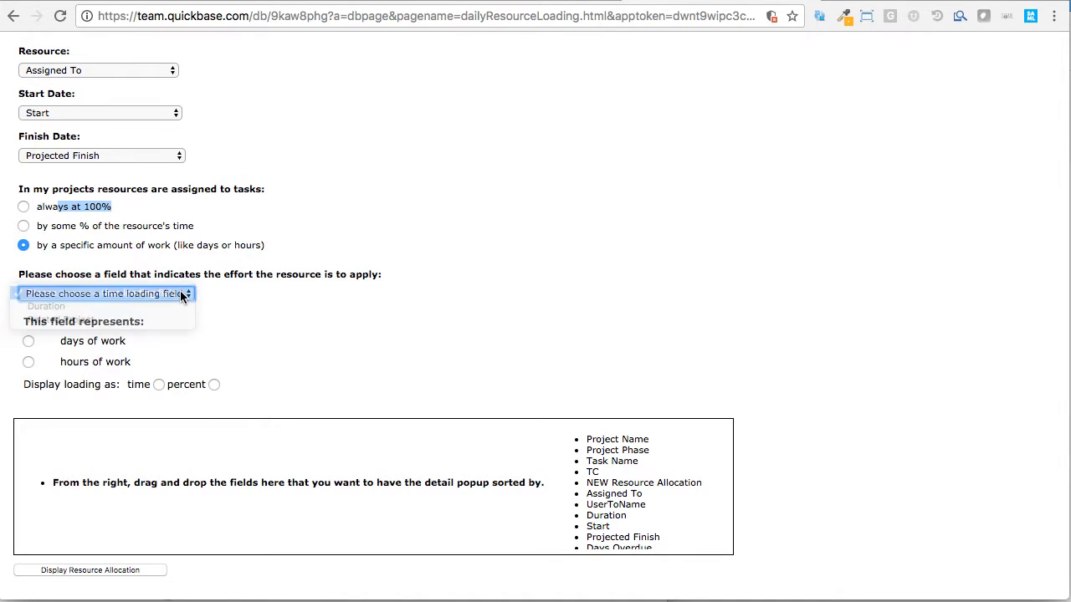
left_click(28, 341)
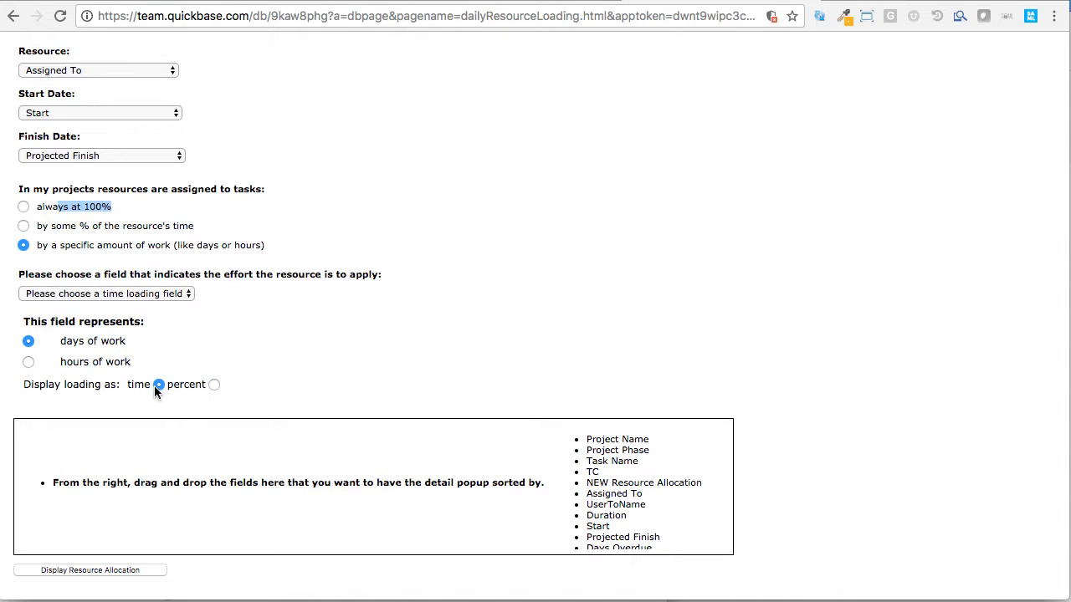
left_click(29, 362)
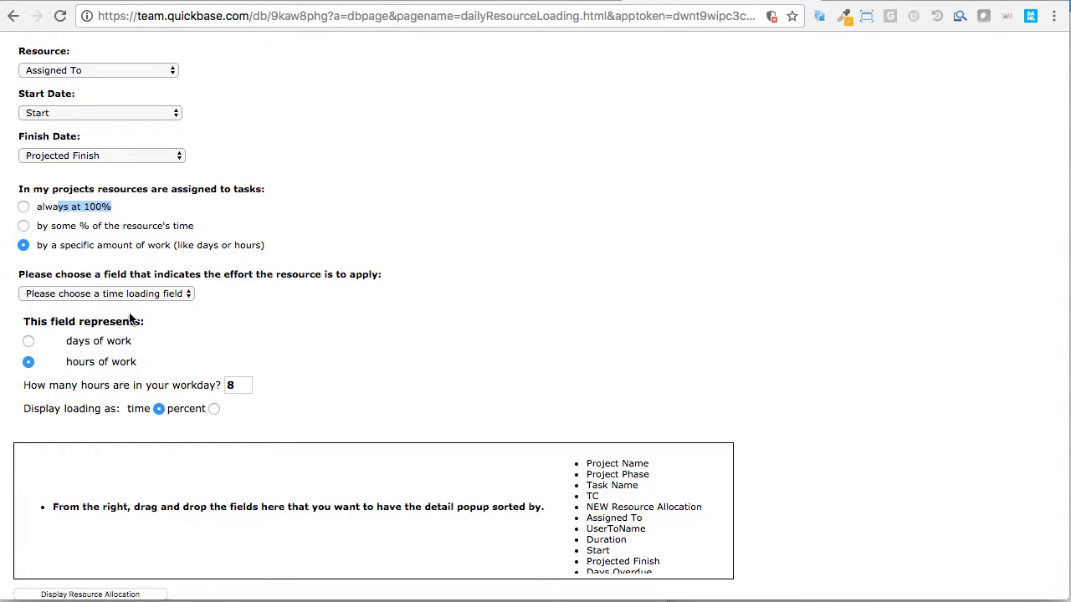
left_click(24, 207)
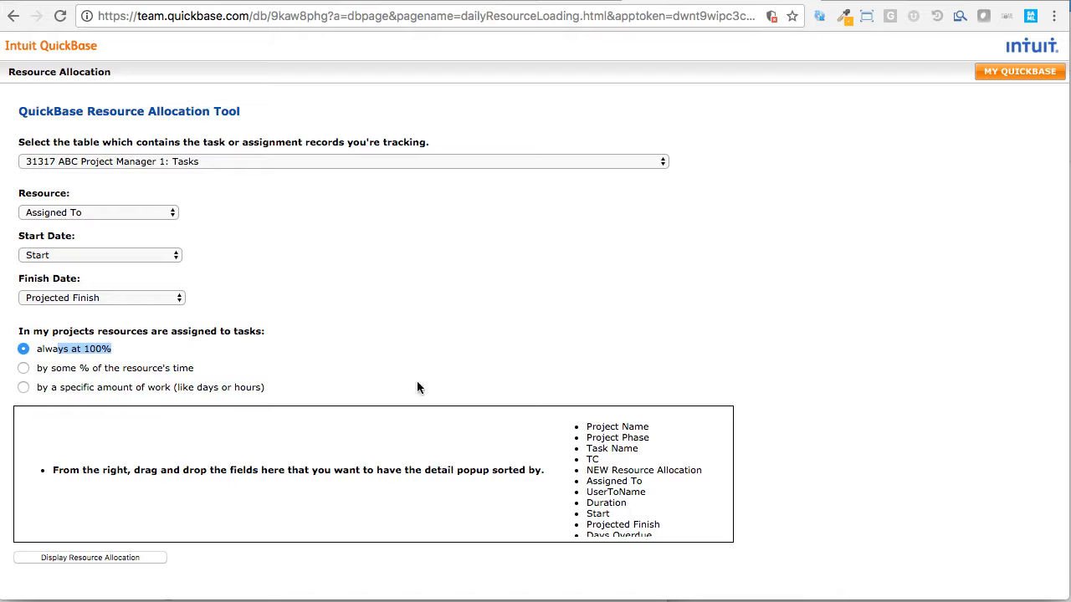
left_click(86, 557)
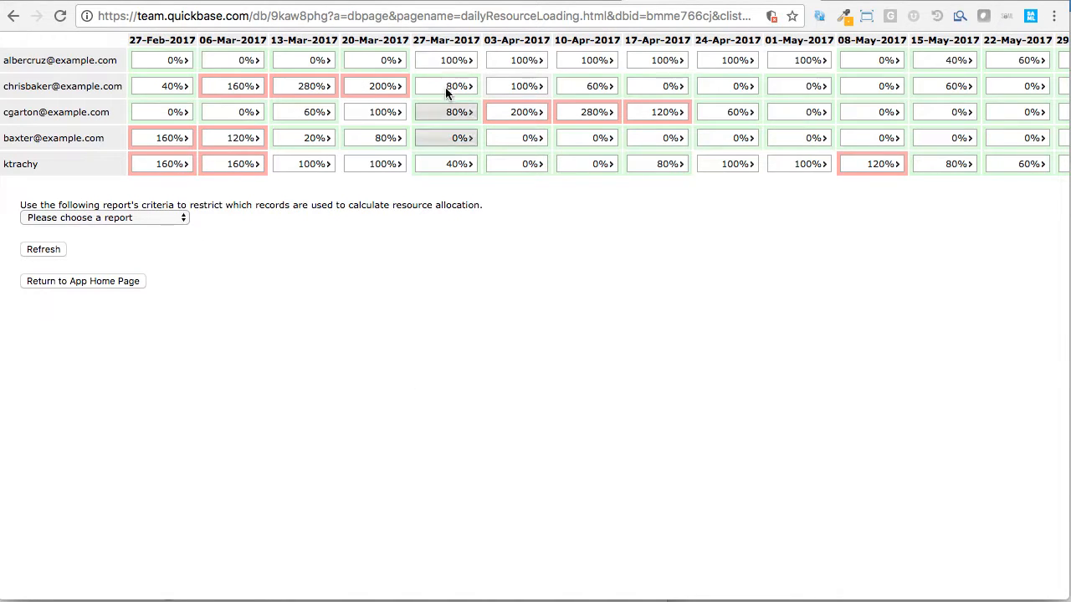
Select the resource grid's address, glance at the Outlook email, and go back to Task #71.
left_click(432, 19)
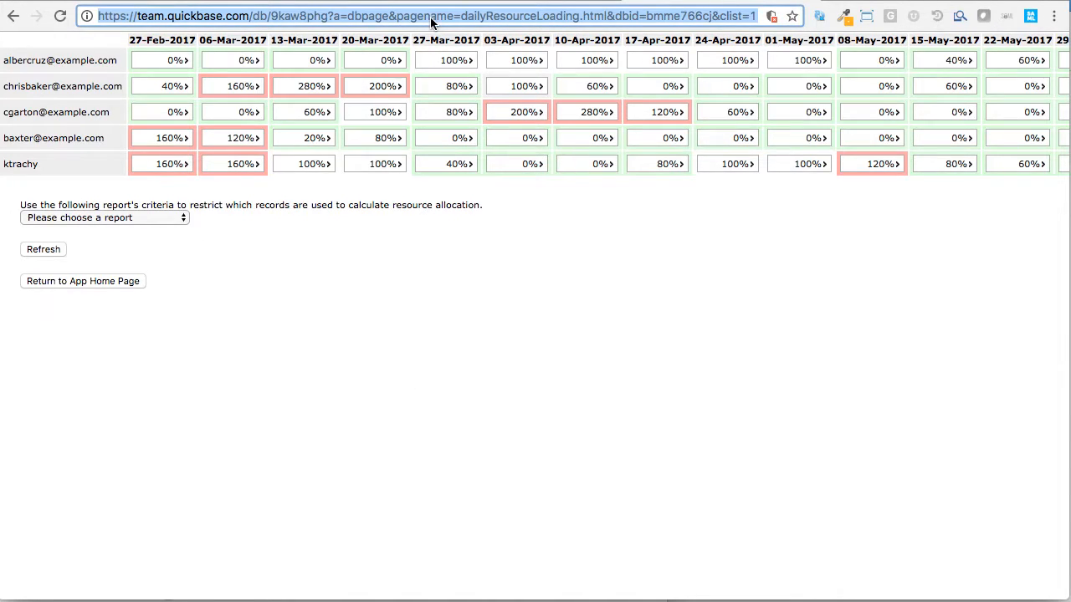
key("super+Tab")
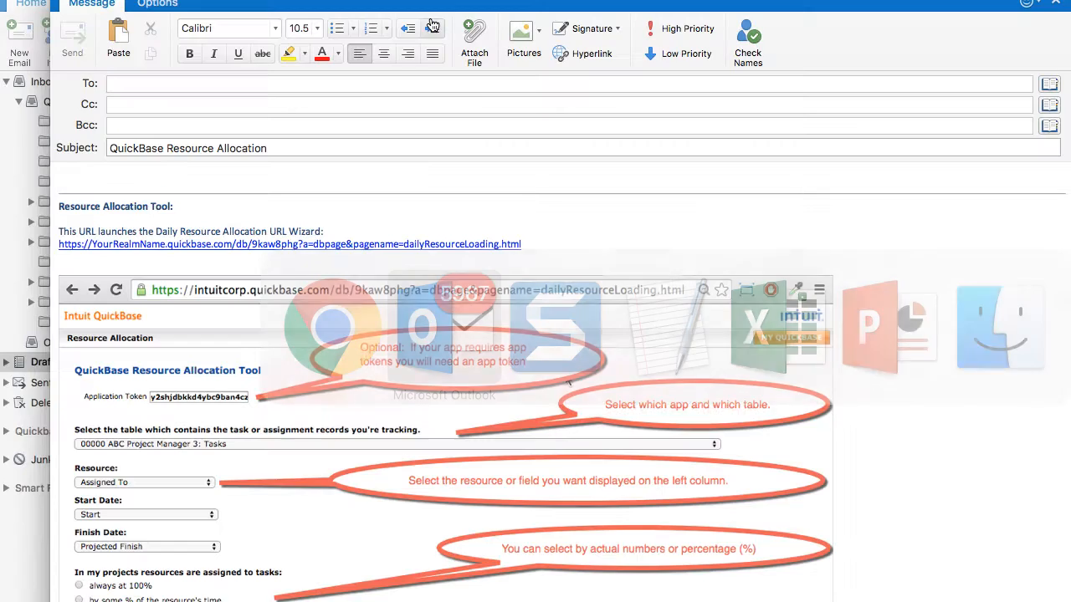
key("super+Tab")
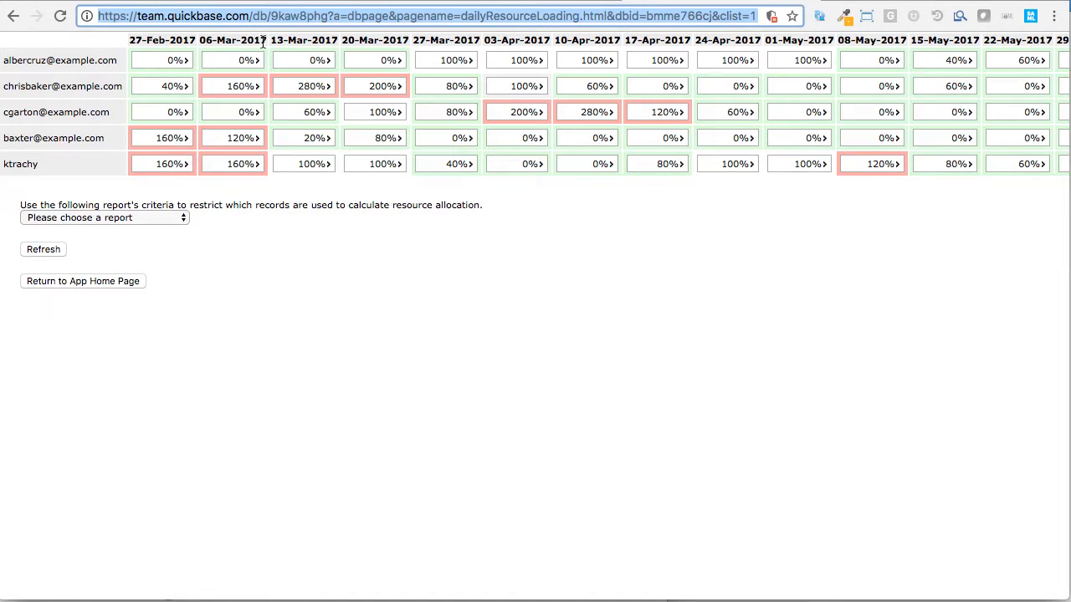
left_click(14, 19)
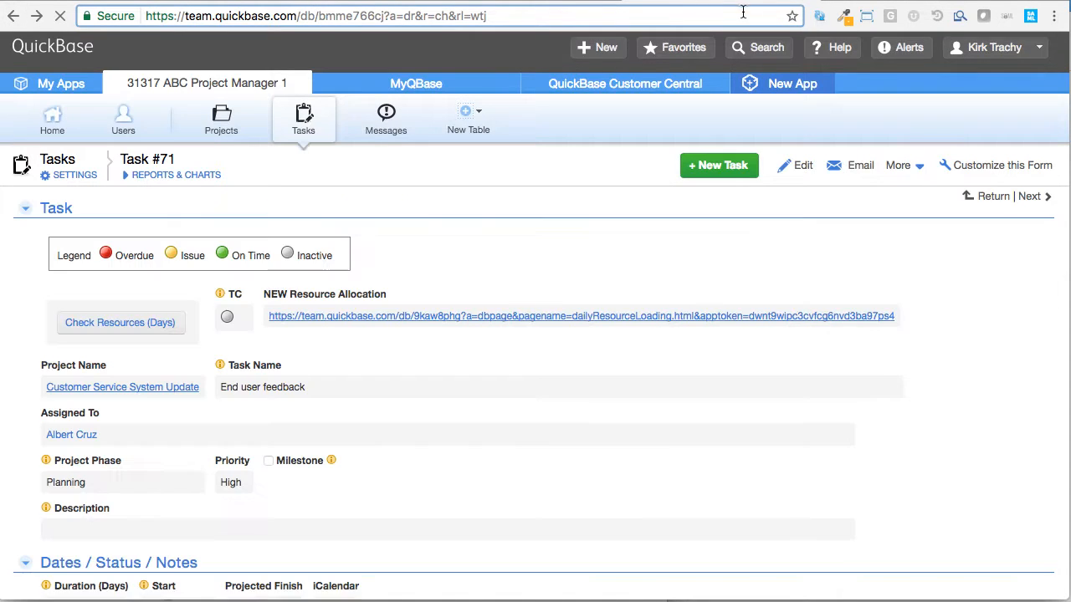
In NEW Resource Allocation's field properties, comment out the old formula with // and add a line above.
right_click(342, 294)
left_click(449, 433)
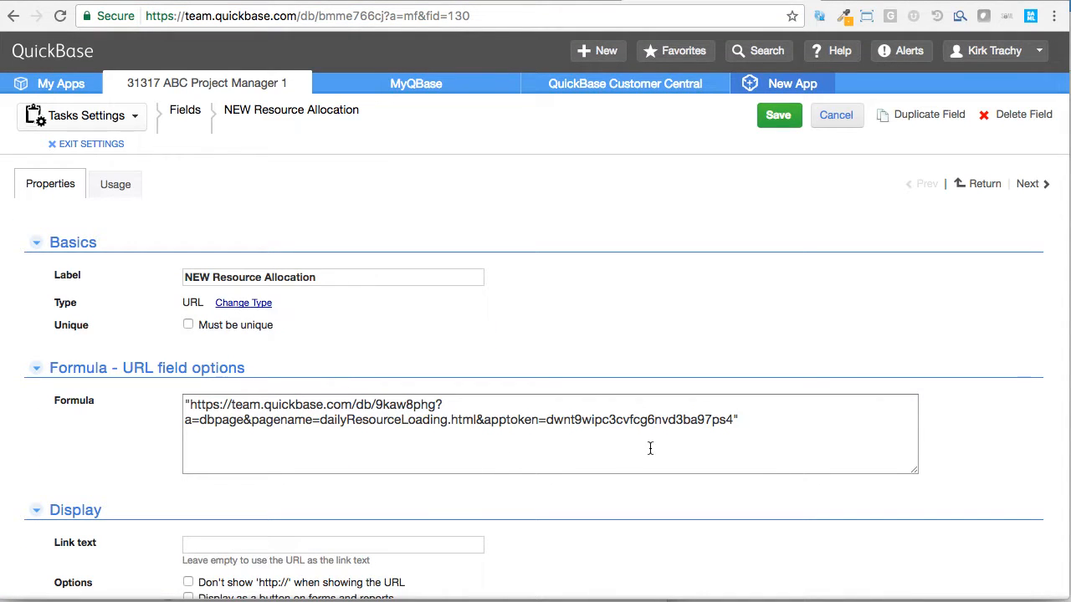
left_click(746, 420)
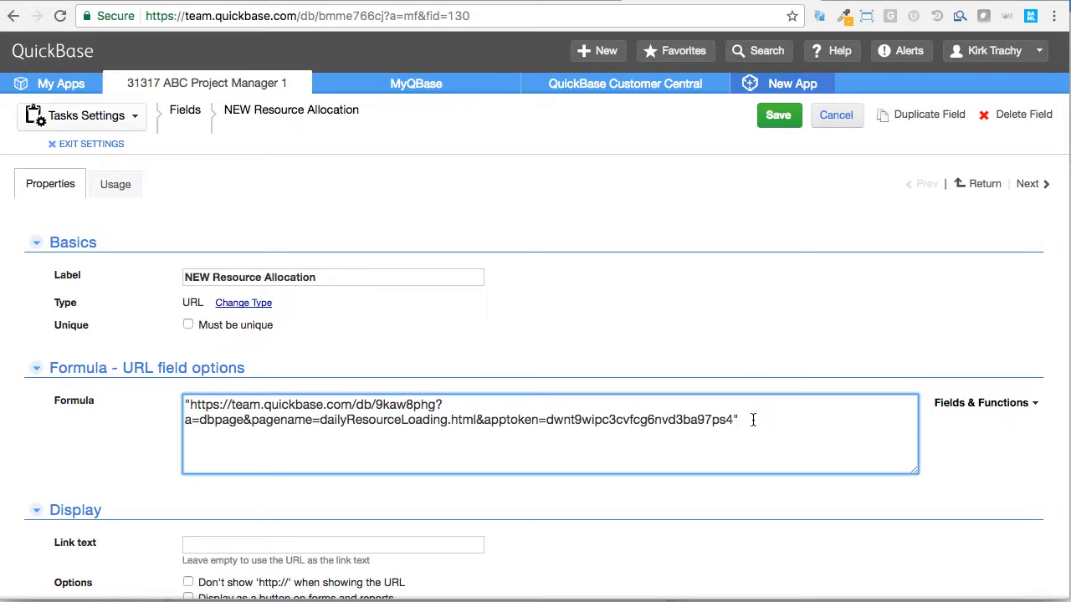
left_click(186, 404)
type("//")
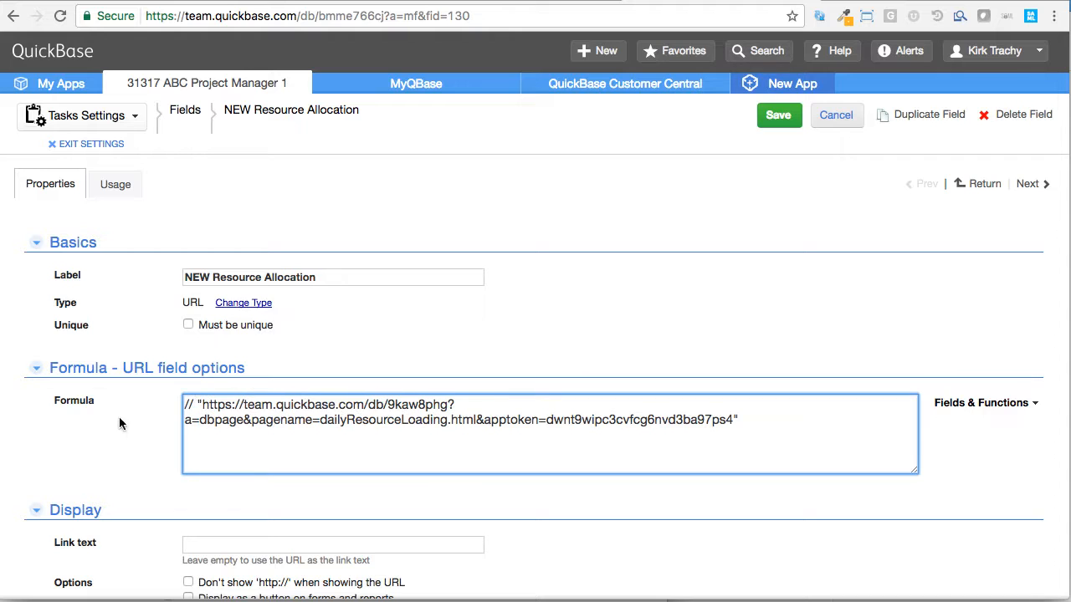
left_click(184, 404)
key("Return")
key("Return")
key("Return")
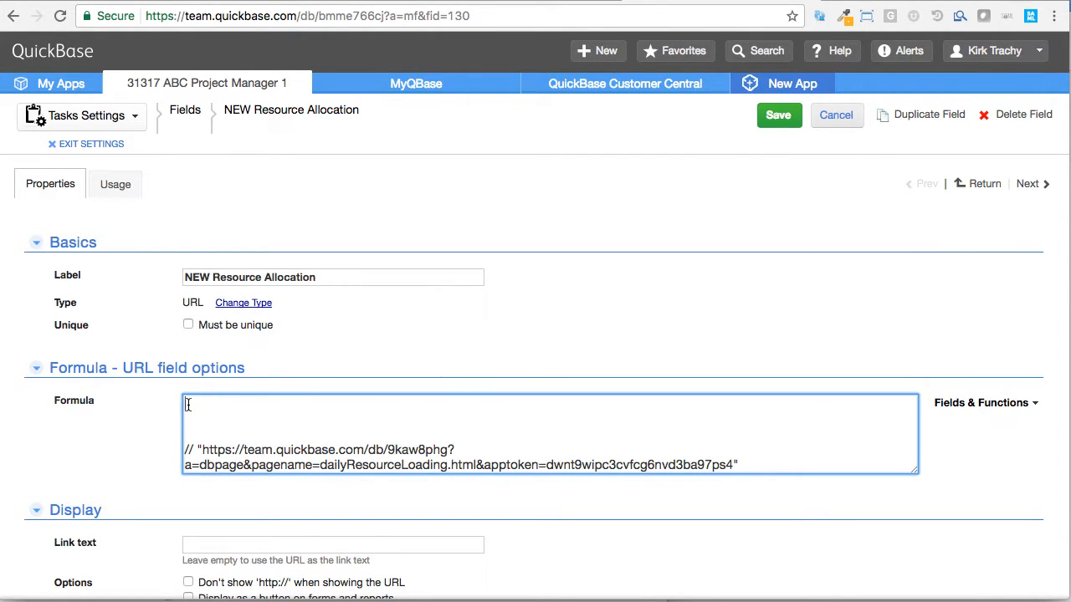
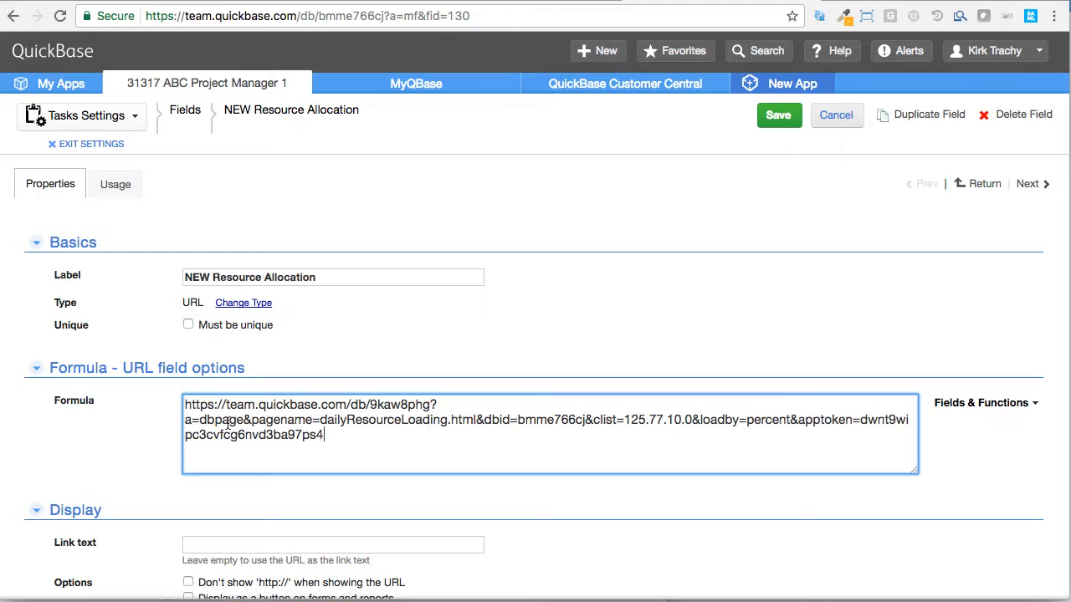
Paste the quoted URL with dbid, clist=125.77.10.0 and loadby=percent above it and save.
key("super+v")
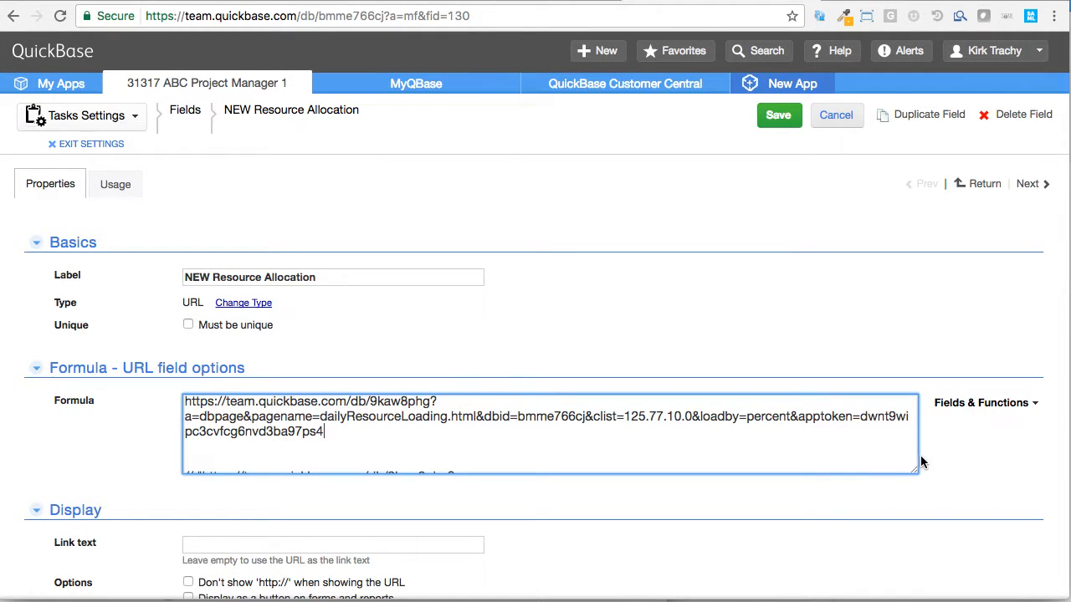
left_click_drag(913, 476, 1010, 523)
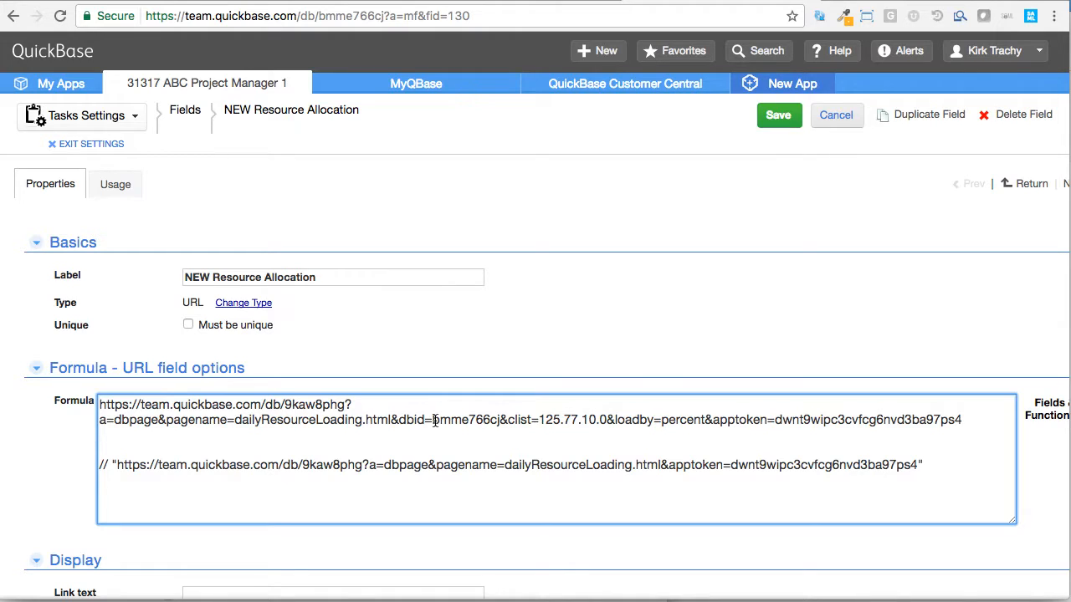
left_click_drag(434, 421, 707, 419)
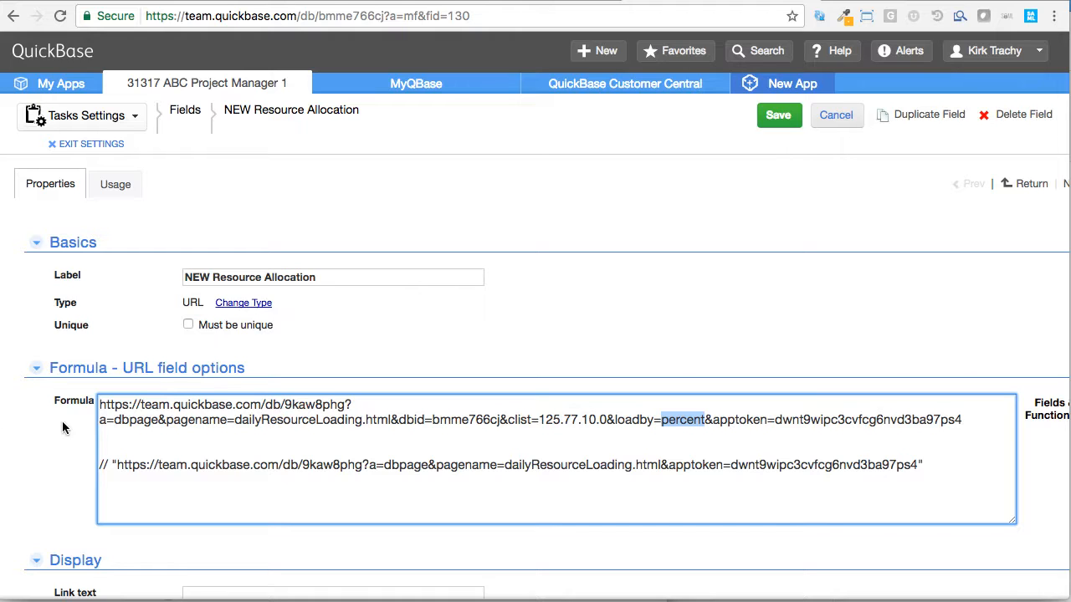
left_click(99, 409)
type("\"")
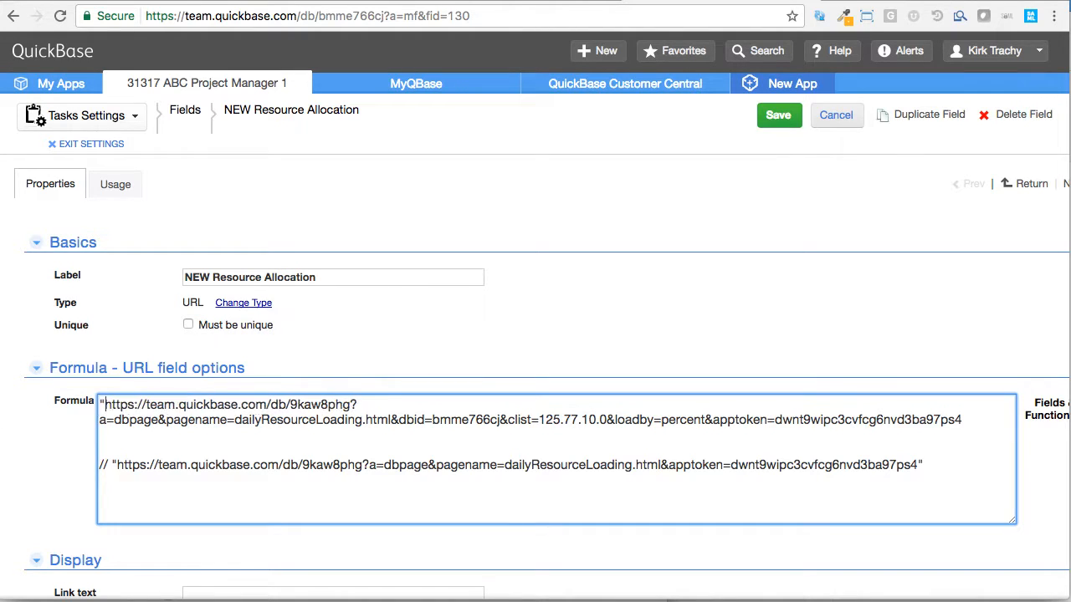
left_click(977, 420)
left_click(779, 117)
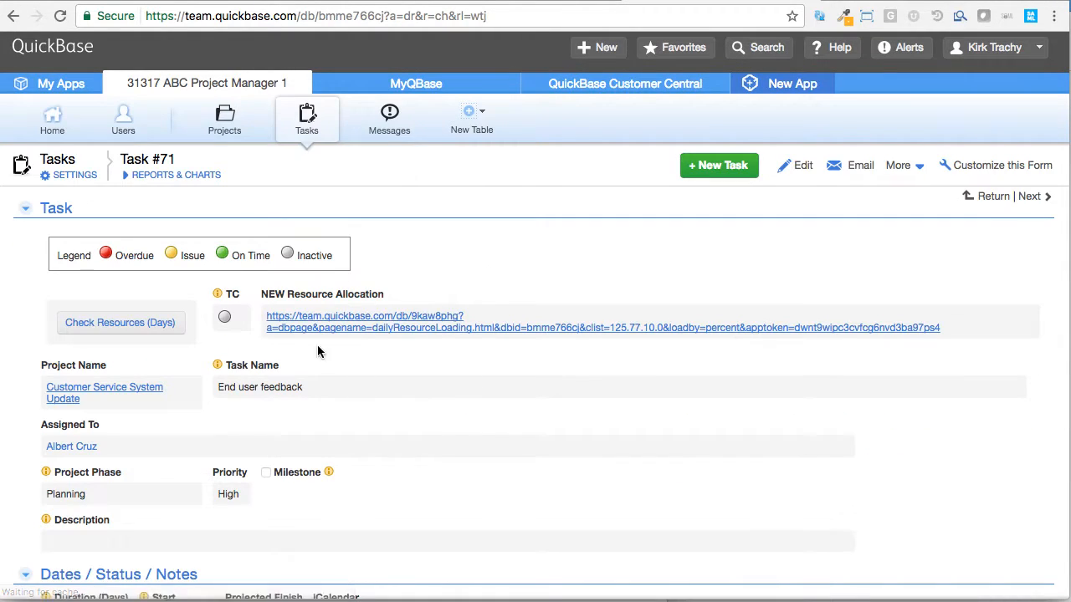
Test that the link loads the weekly allocation grid, then reopen NEW Resource Allocation's field properties.
left_click(396, 330)
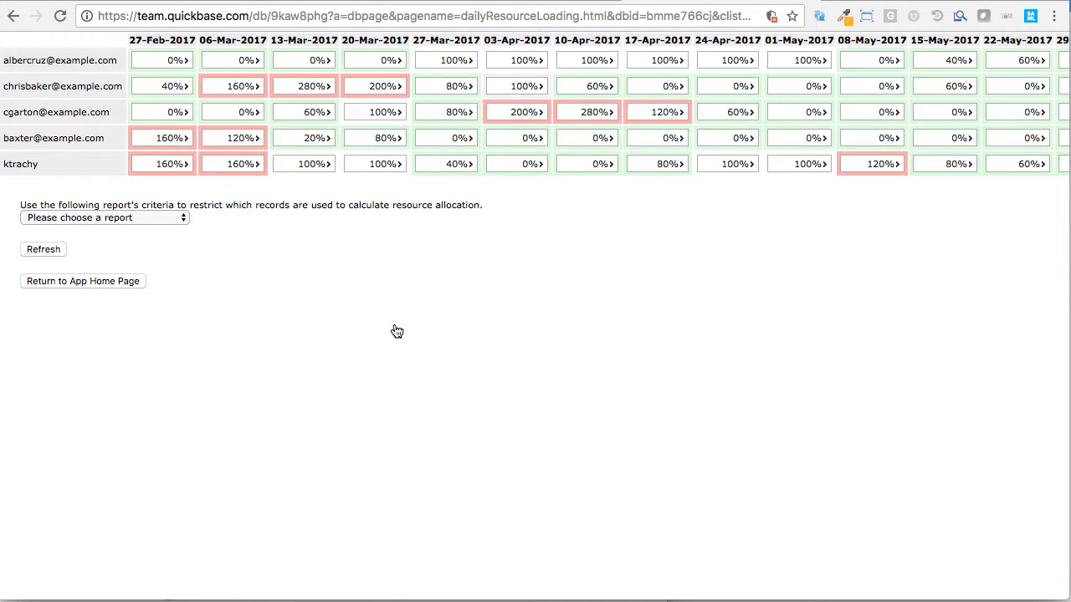
left_click(15, 19)
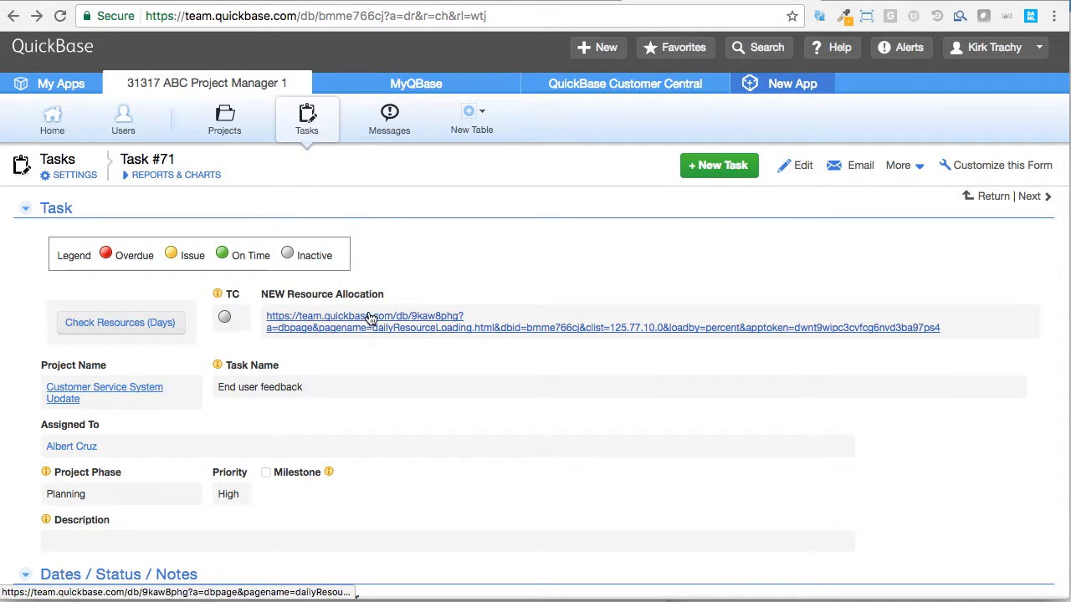
right_click(322, 298)
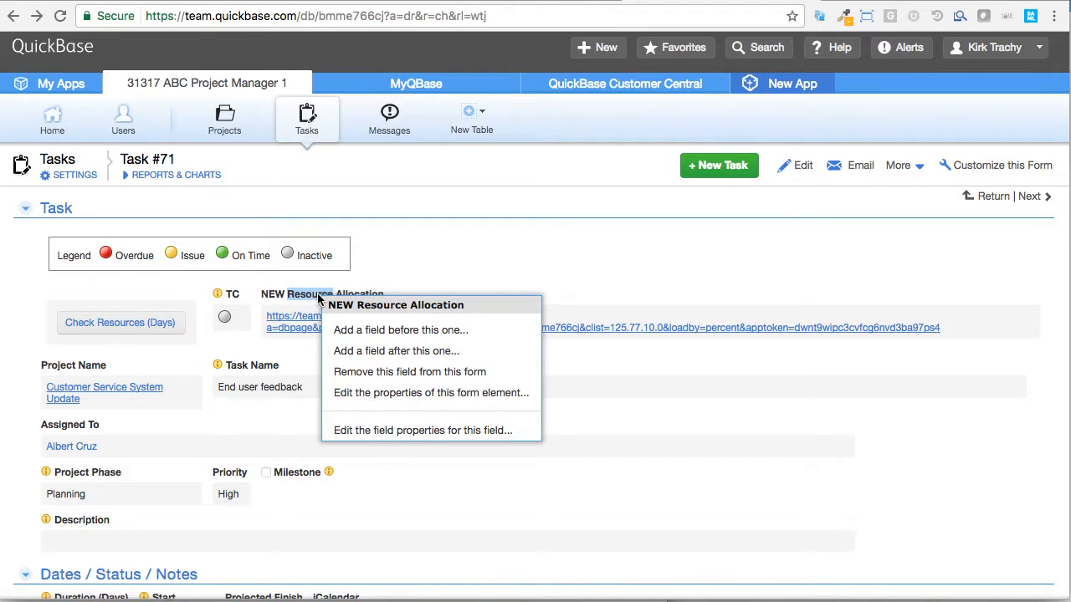
left_click(410, 428)
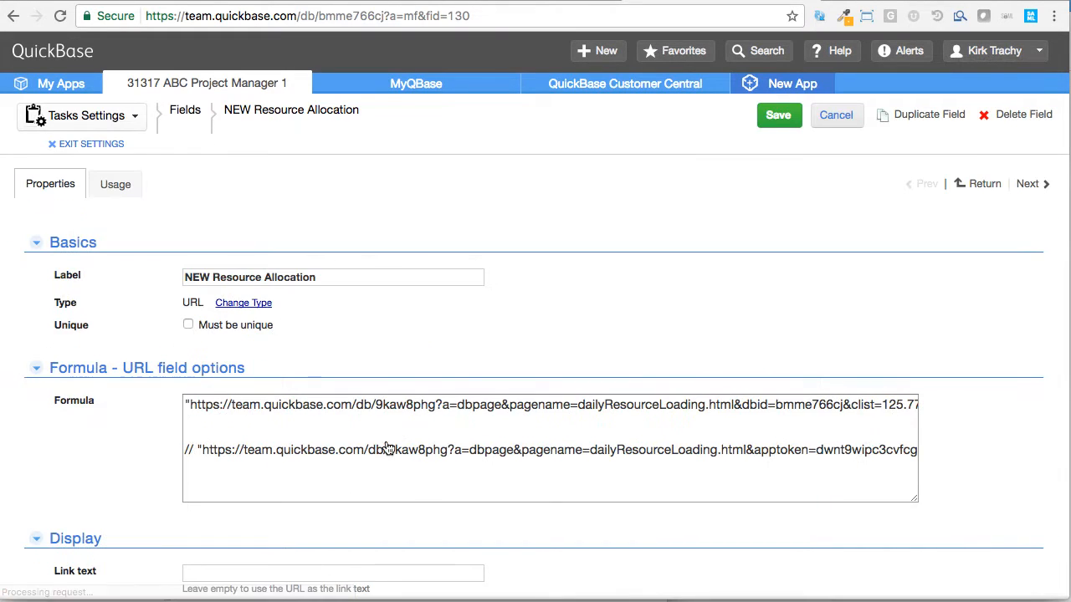
Enter link text, enable Display as a button on forms and Open Target in New Window, and save.
scroll(295, 488, "down", 5)
left_click(225, 377)
type("NEW Resource Allocation")
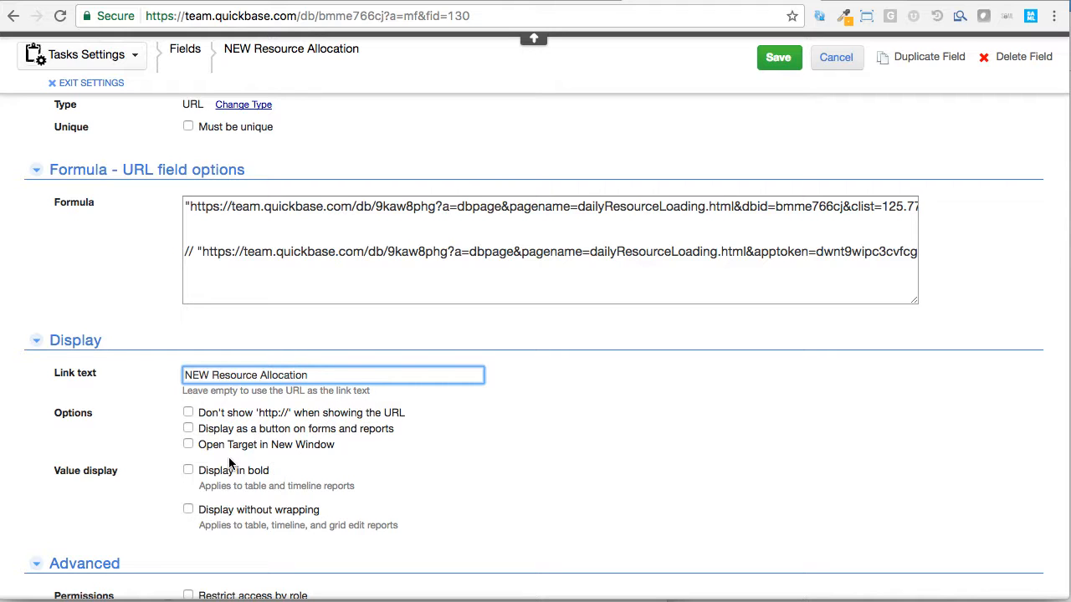
left_click(189, 430)
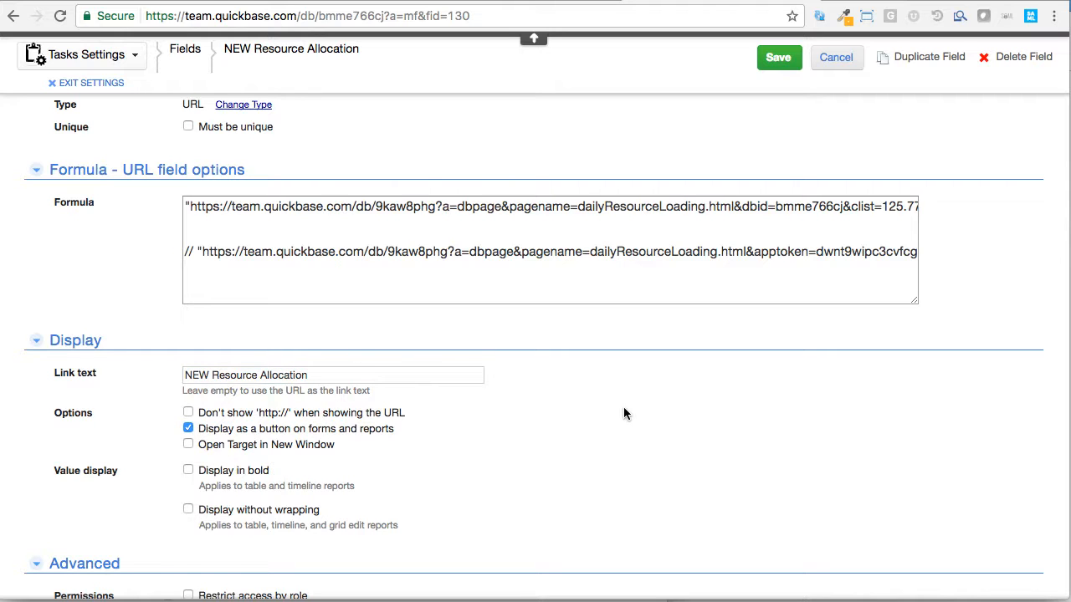
scroll(623, 410, "down", 3)
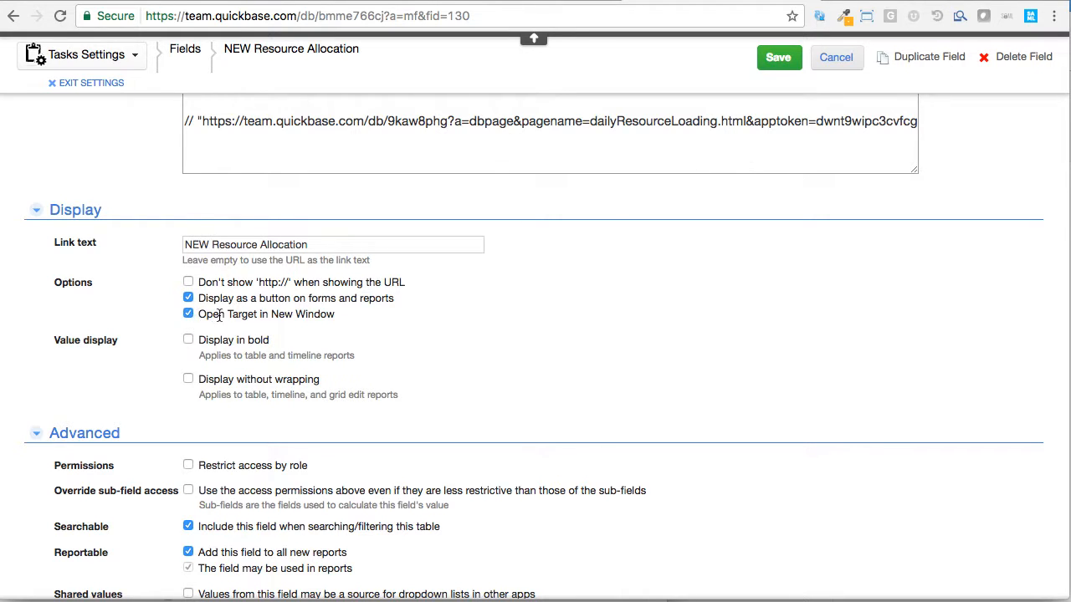
left_click_drag(225, 316, 364, 316)
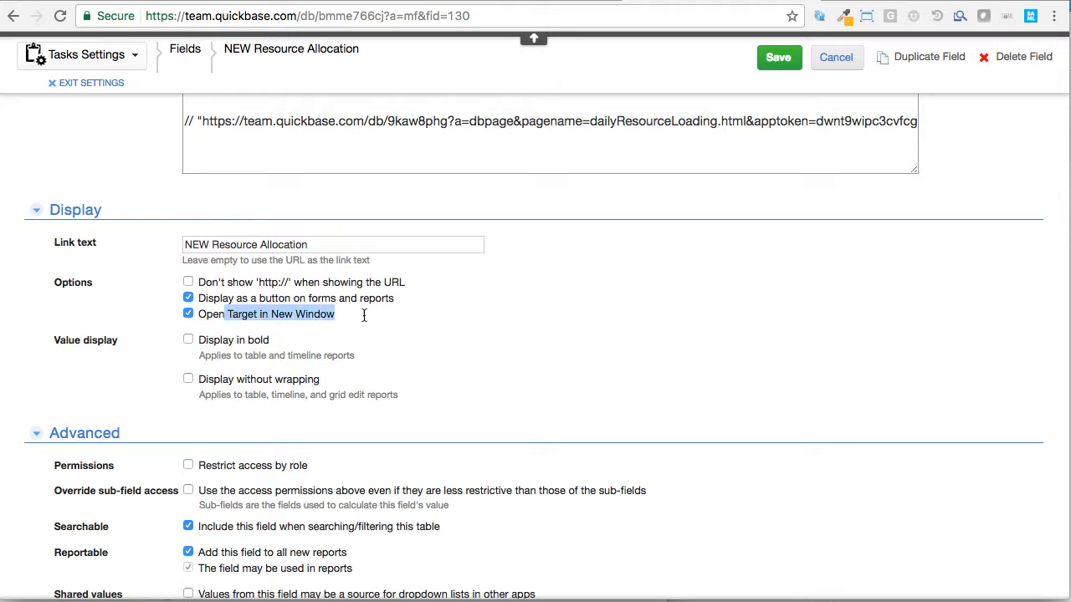
left_click(533, 332)
scroll(533, 333, "up", 2)
left_click(778, 58)
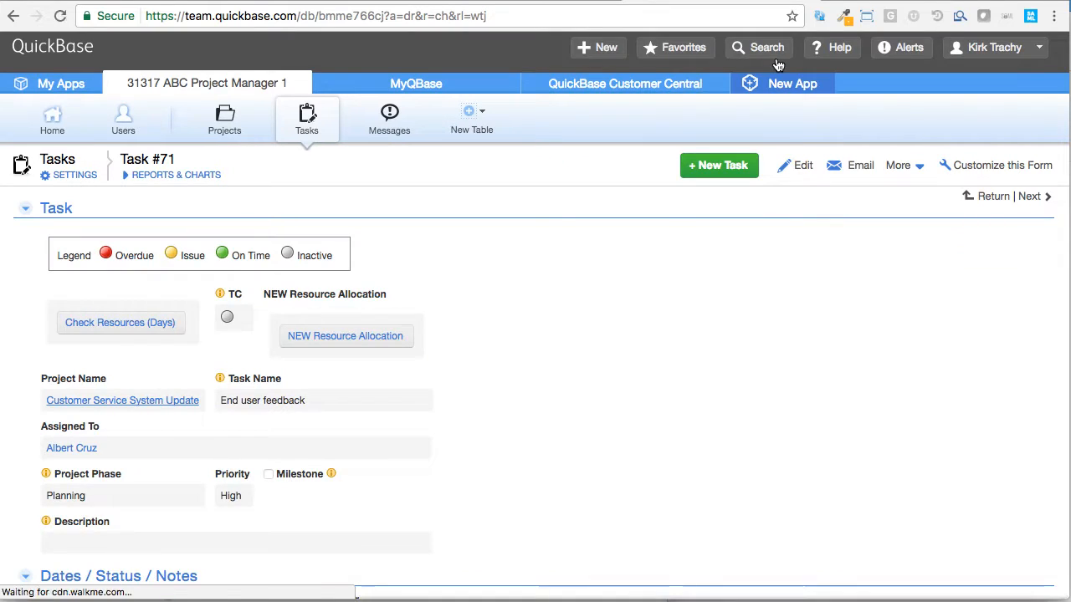
Give the NEW Resource Allocation form element a blank Use Alternate Label Text and save the form.
left_click_drag(288, 302, 348, 301)
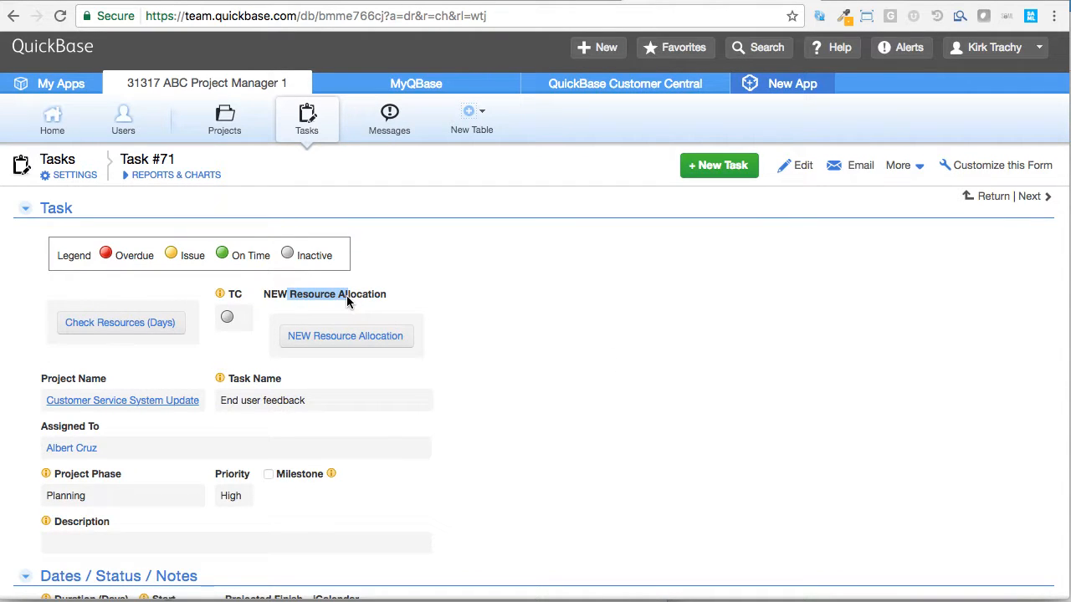
right_click(348, 301)
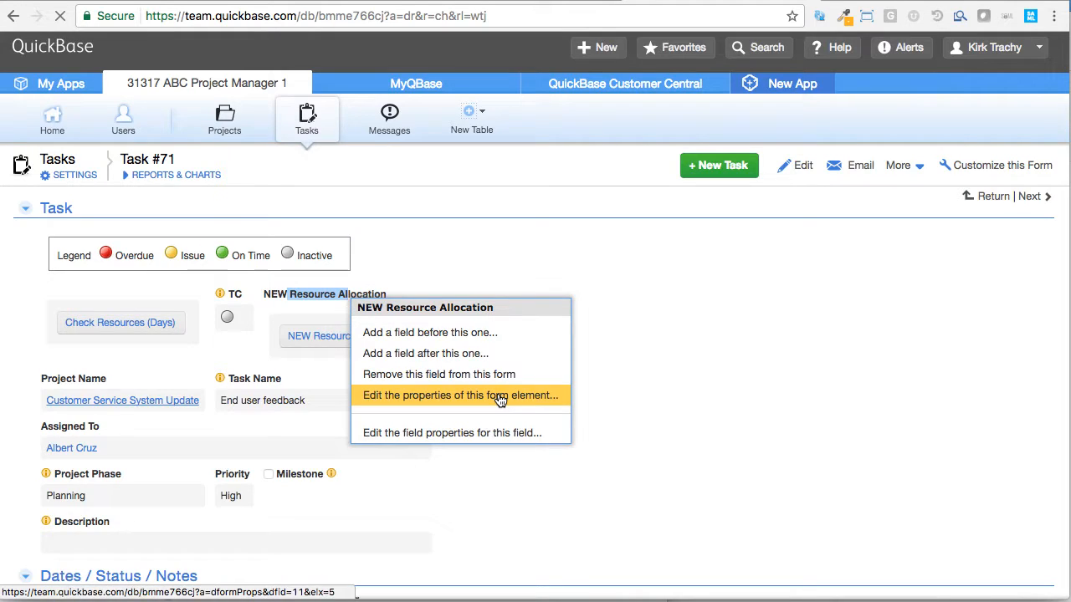
left_click(500, 400)
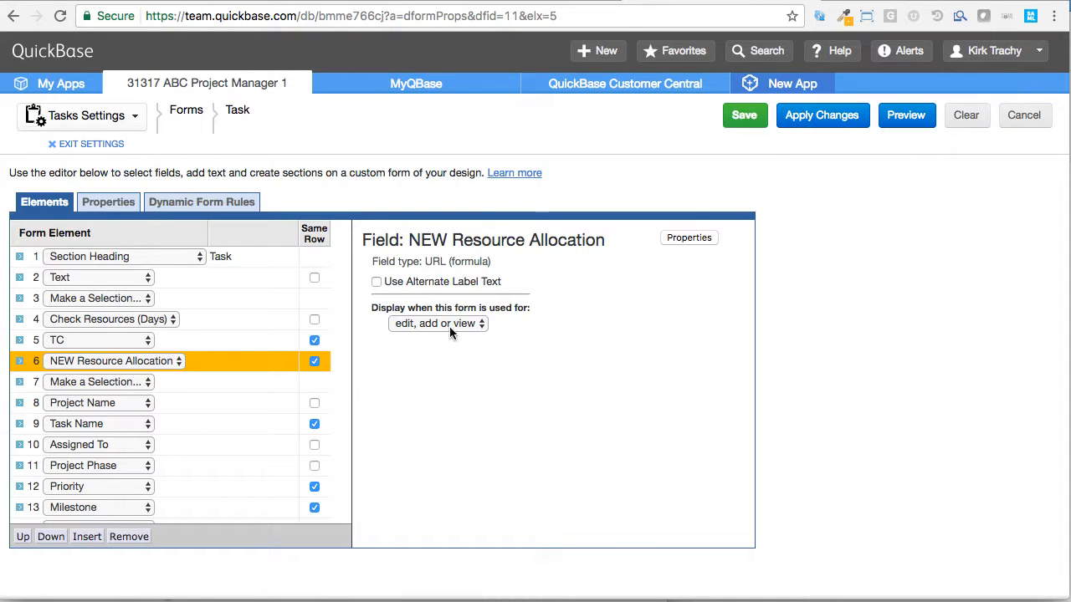
left_click(376, 282)
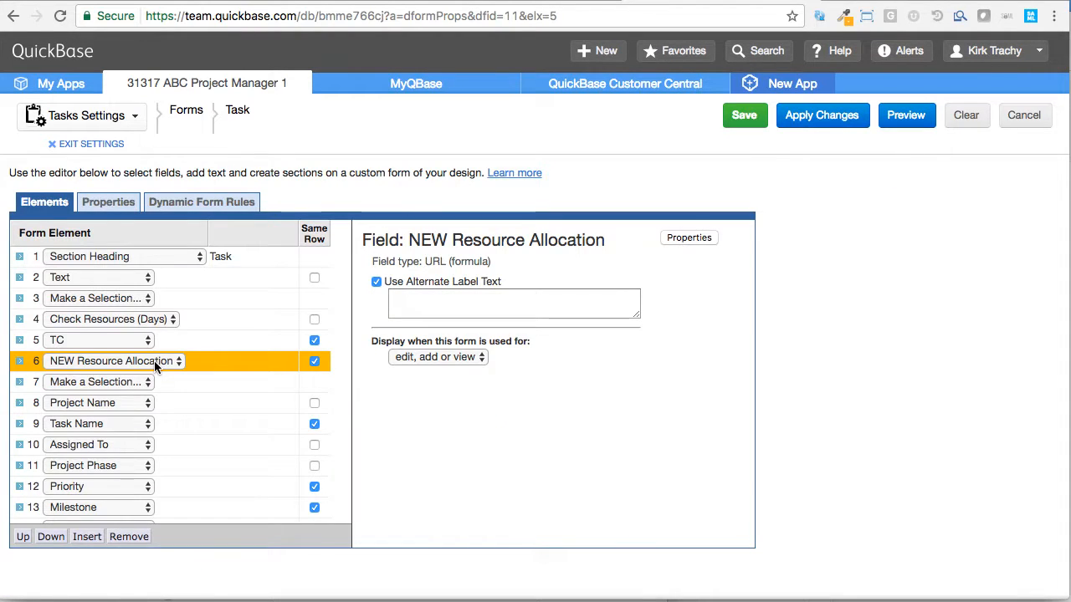
left_click(746, 117)
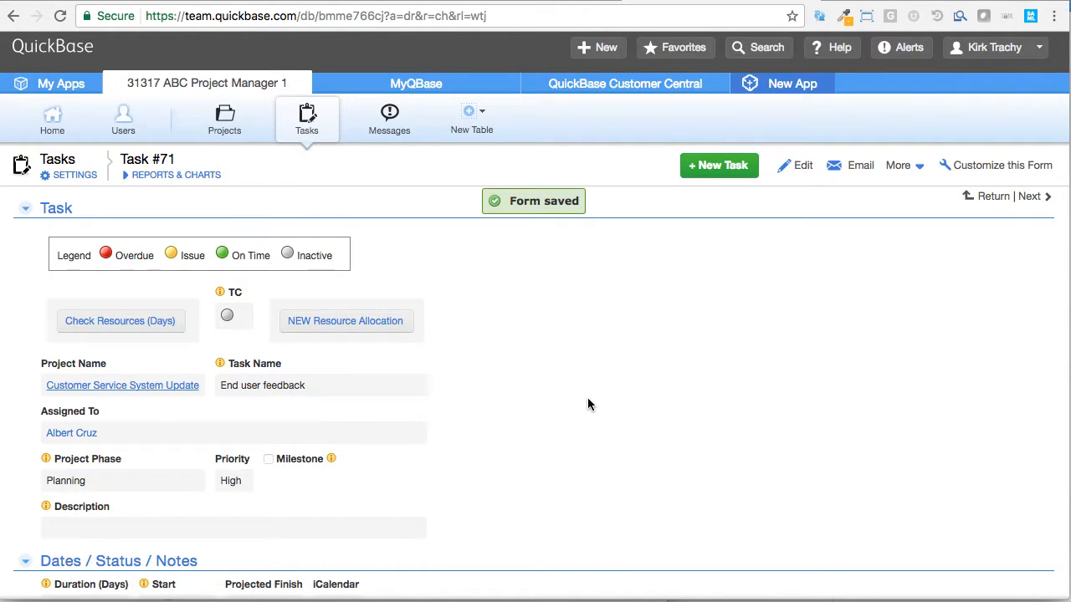
scroll(587, 400, "down", 3)
scroll(587, 404, "up", 5)
left_click(333, 326)
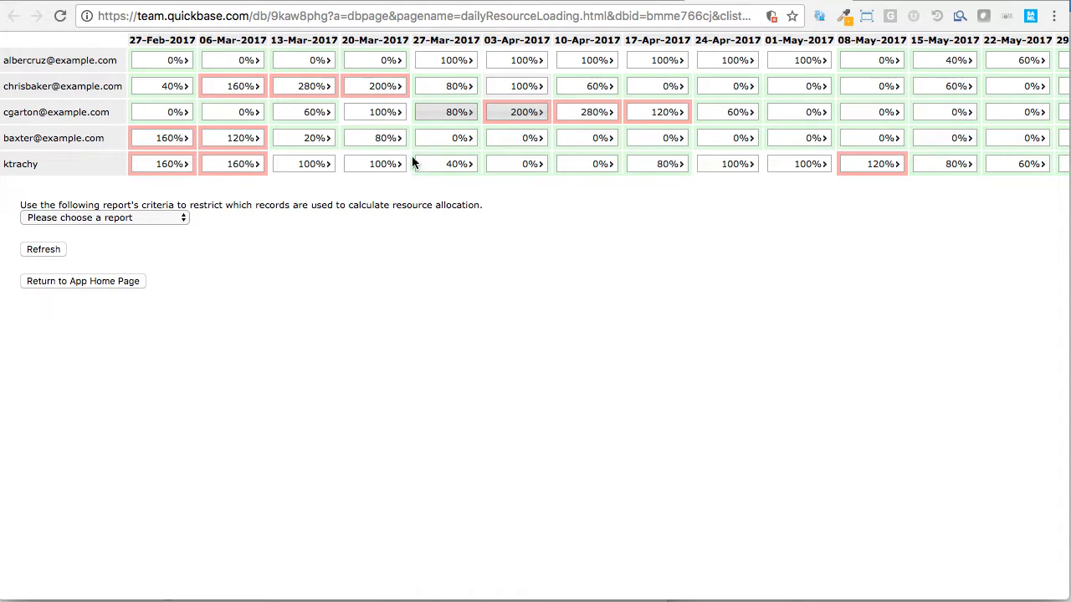
left_click(388, 16)
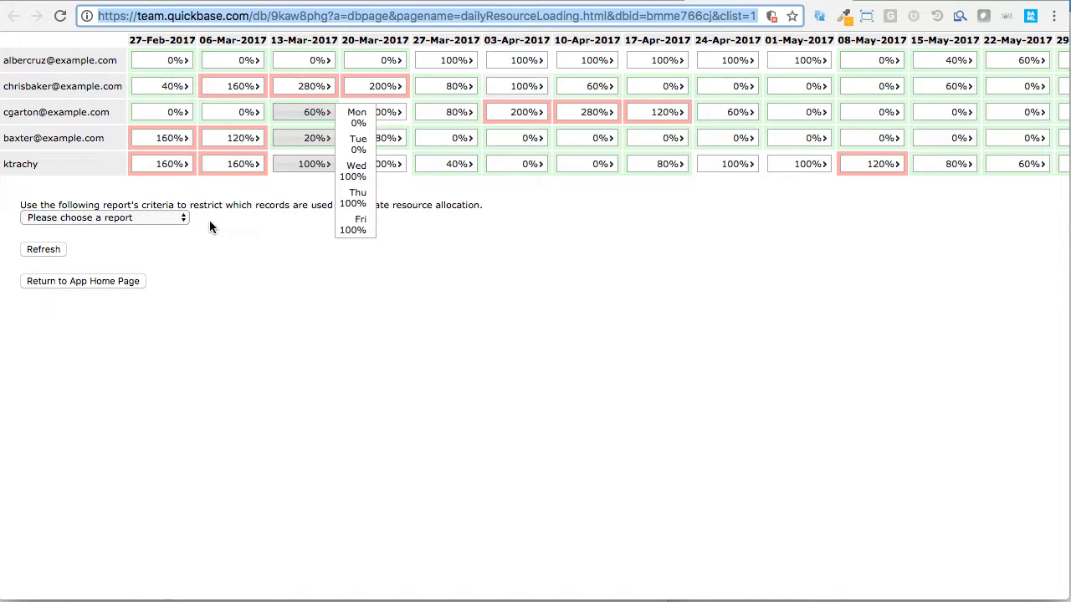
left_click(183, 218)
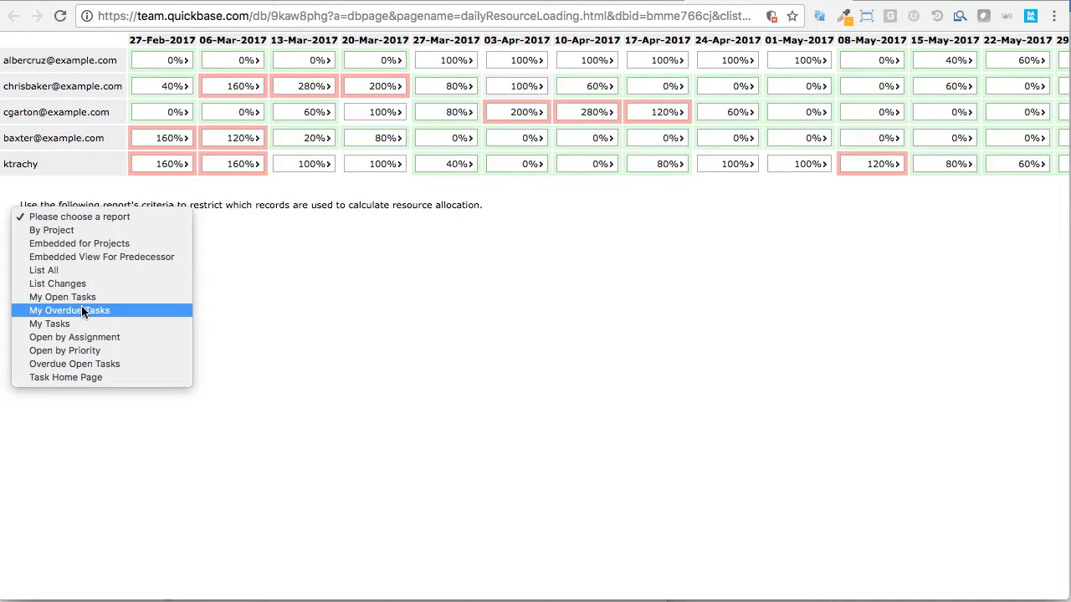
left_click(270, 317)
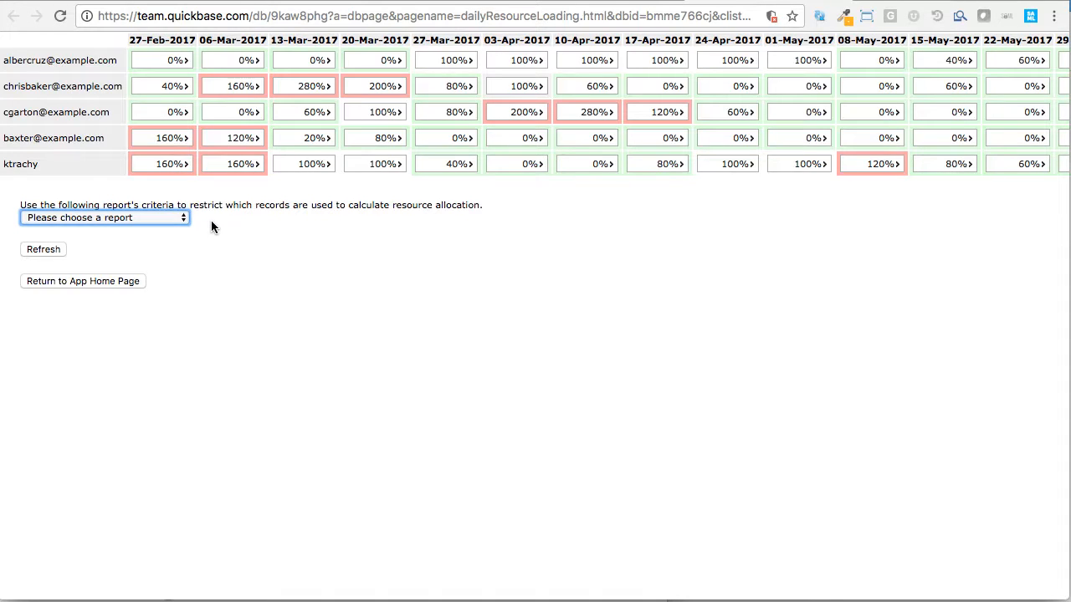
left_click(60, 281)
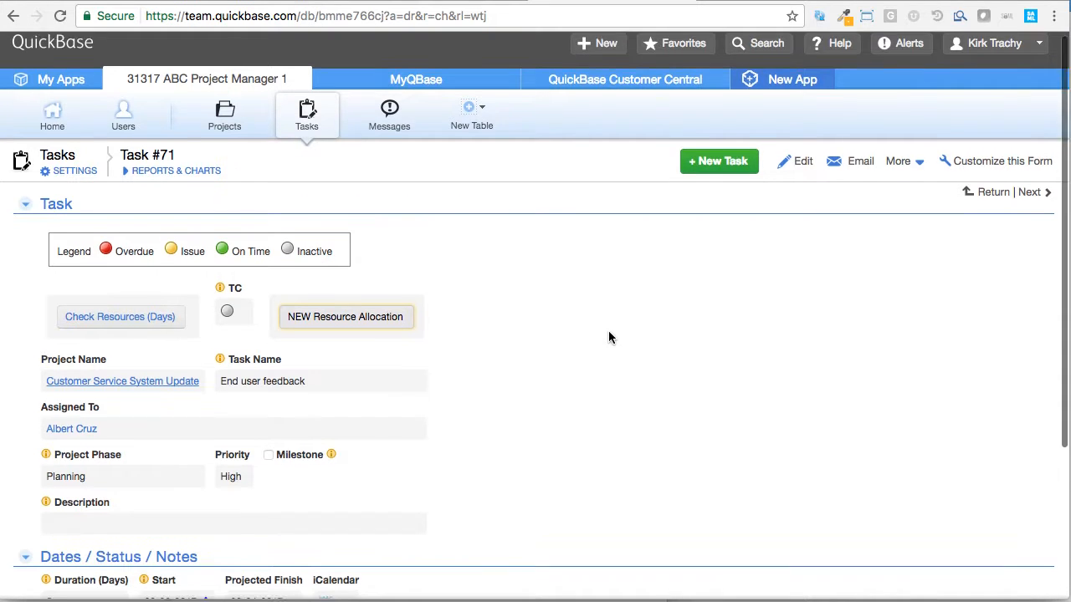
Open NEW Resource Allocation's field properties and delete the commented-out old formula line.
scroll(609, 337, "down", 3)
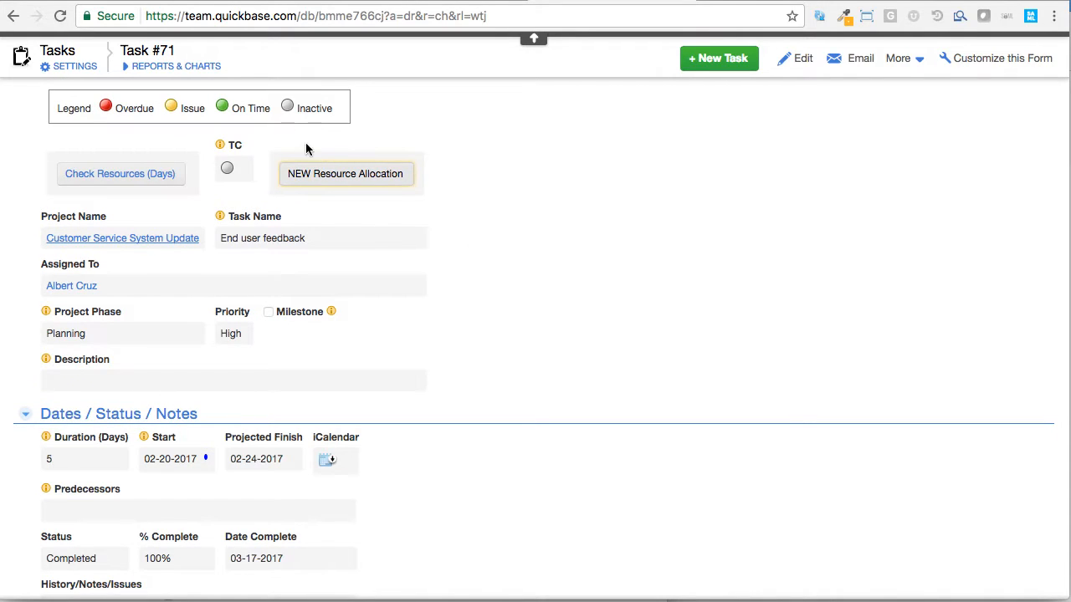
right_click(338, 159)
left_click(401, 291)
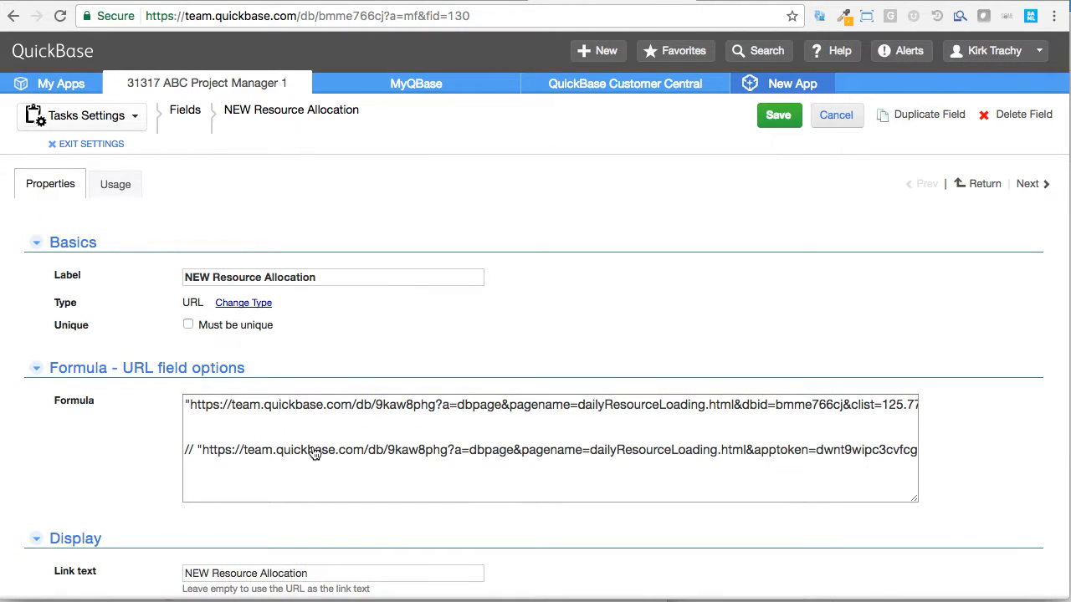
left_click_drag(186, 450, 192, 494)
key("BackSpace")
left_click(359, 465)
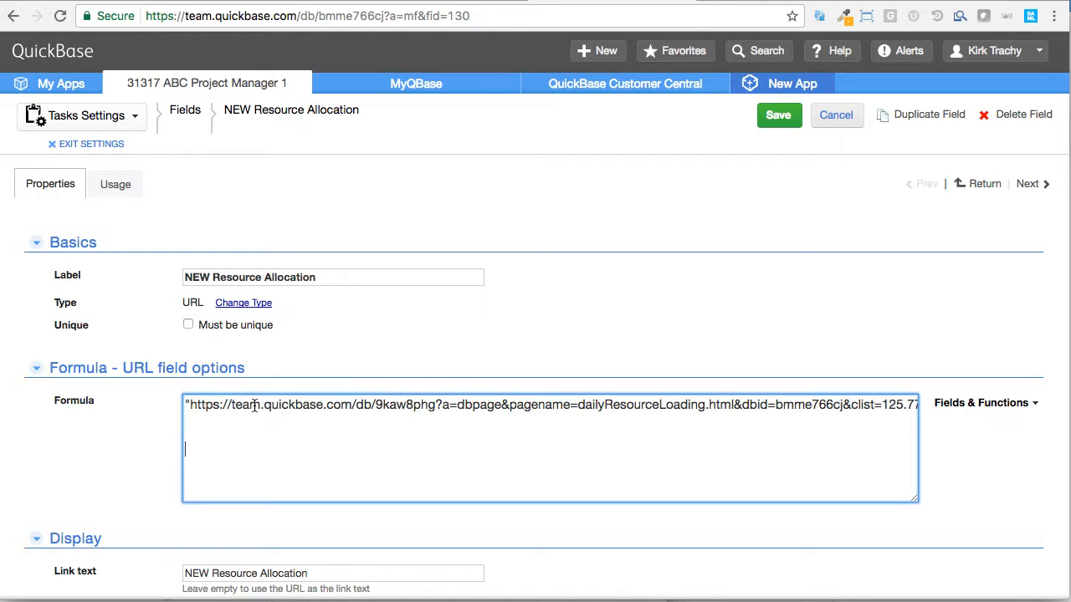
key("super+Tab")
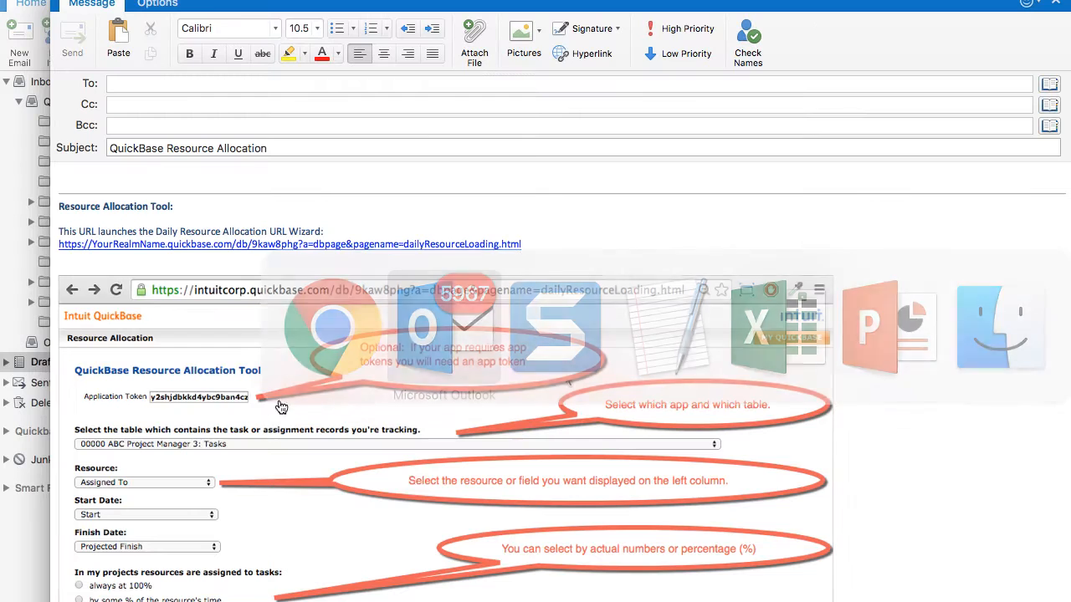
Copy the 'Formula URL as Relative URL' line from the Outlook email and return to Chrome.
scroll(343, 458, "down", 2)
scroll(343, 458, "down", 15)
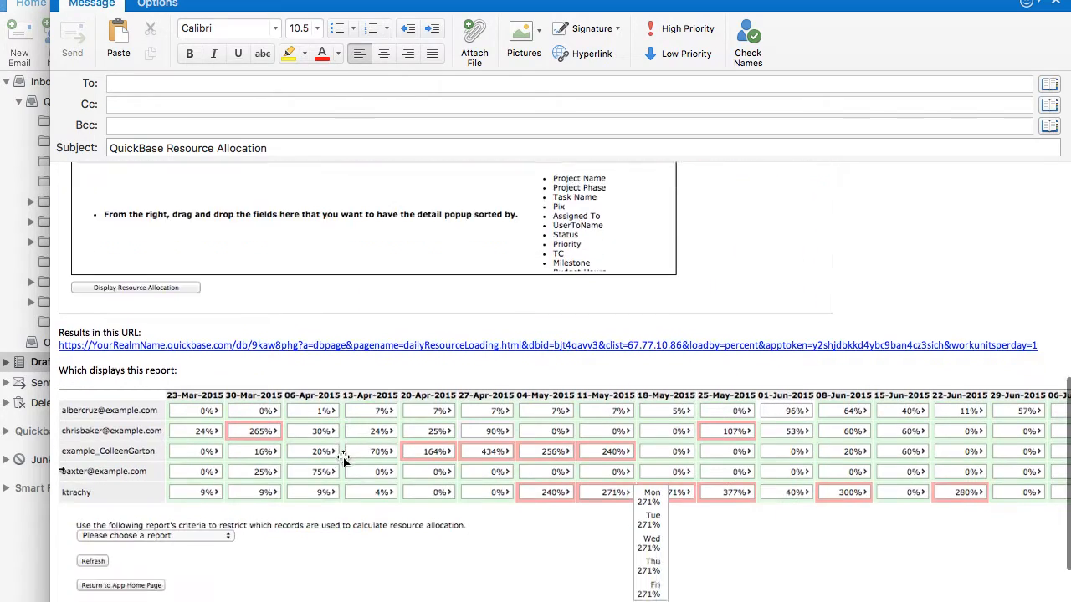
scroll(343, 459, "down", 4)
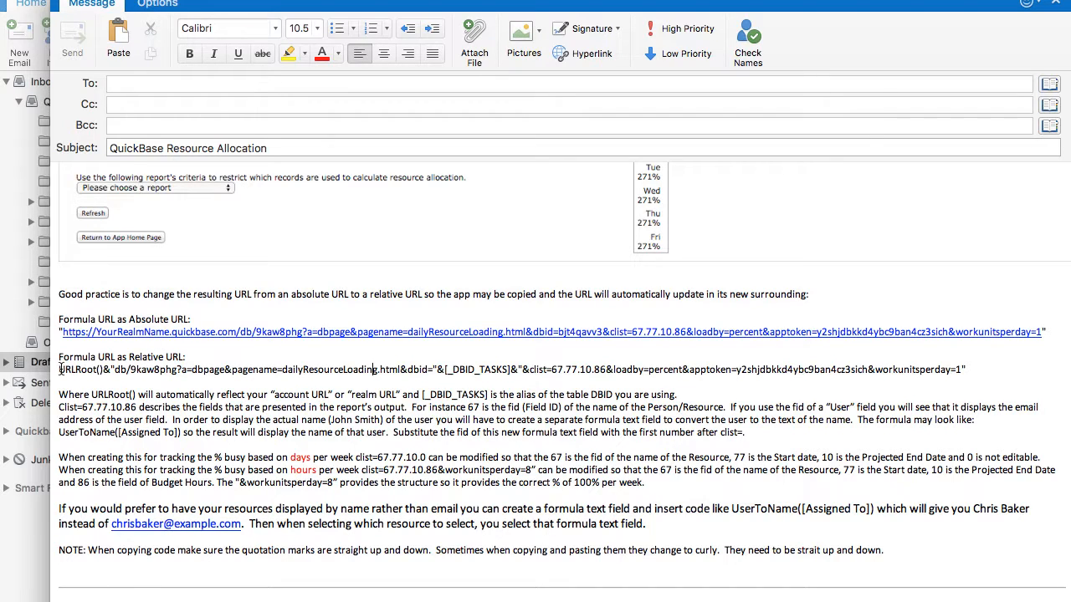
left_click_drag(58, 369, 584, 377)
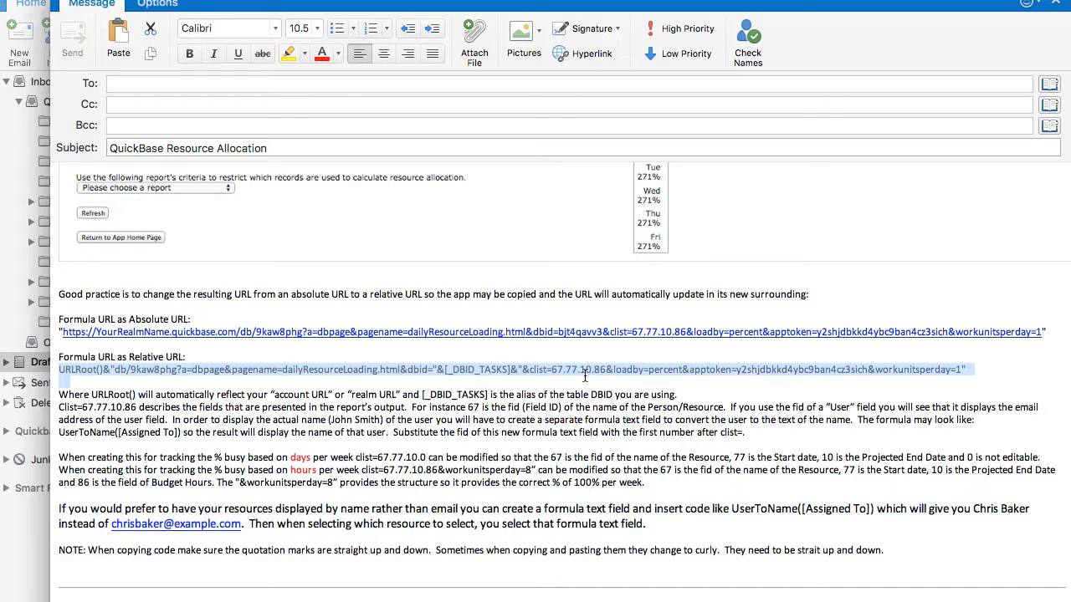
key("super+Tab")
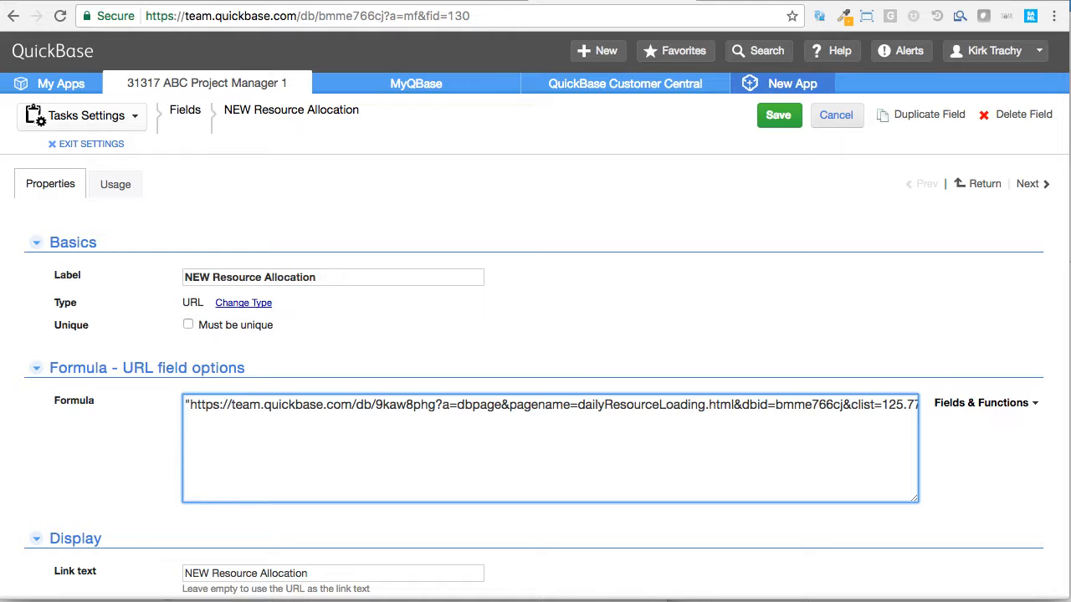
Paste the URLRoot() relative formula as a commented second line, removing the stray URLRoot() text.
key("super+v")
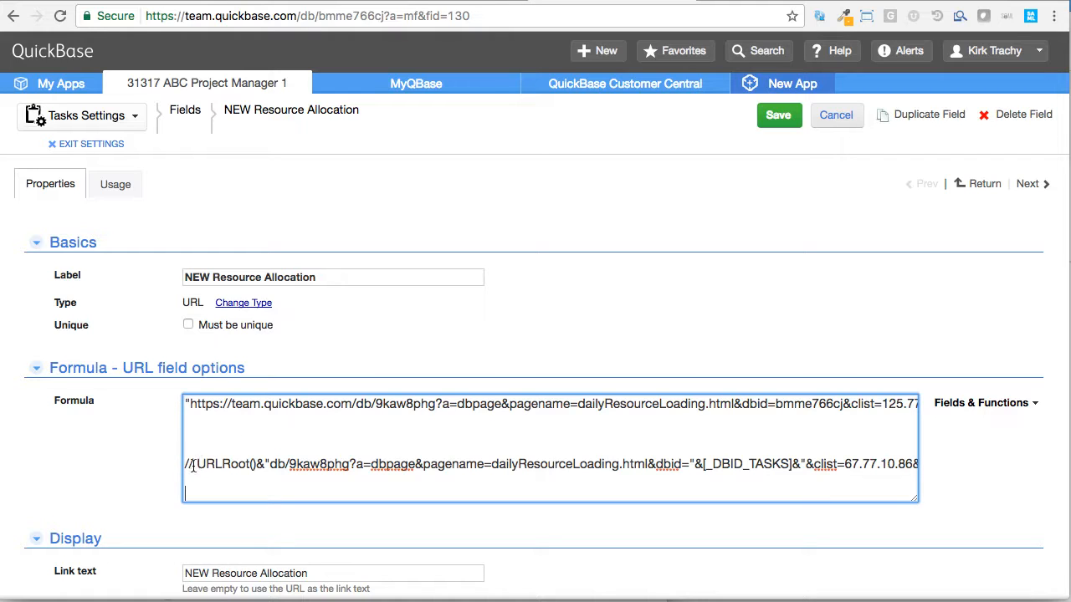
left_click(188, 404)
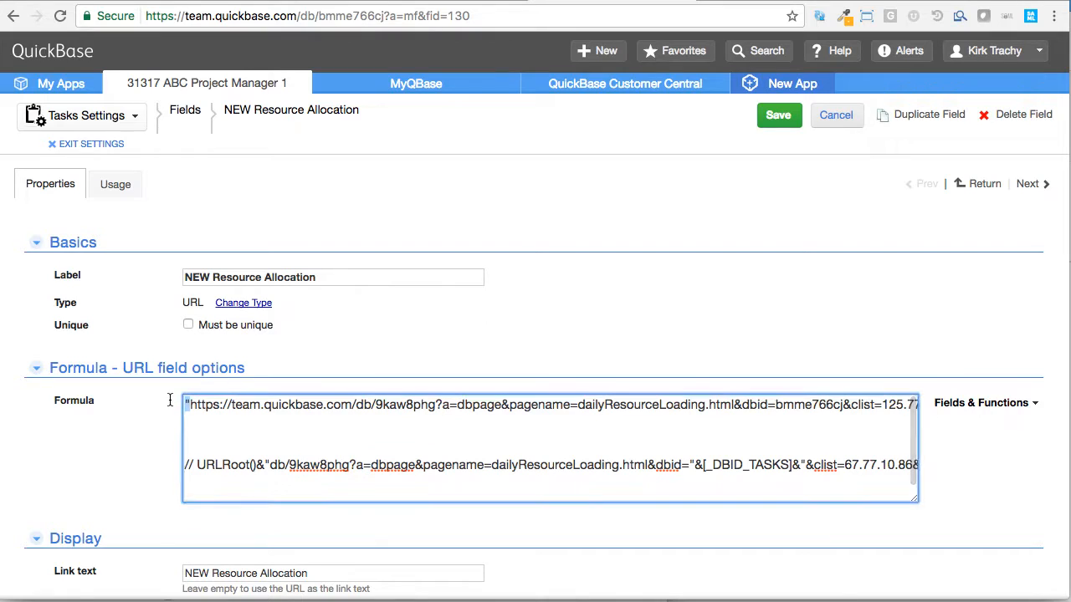
left_click(192, 434)
type("URLRoot(")
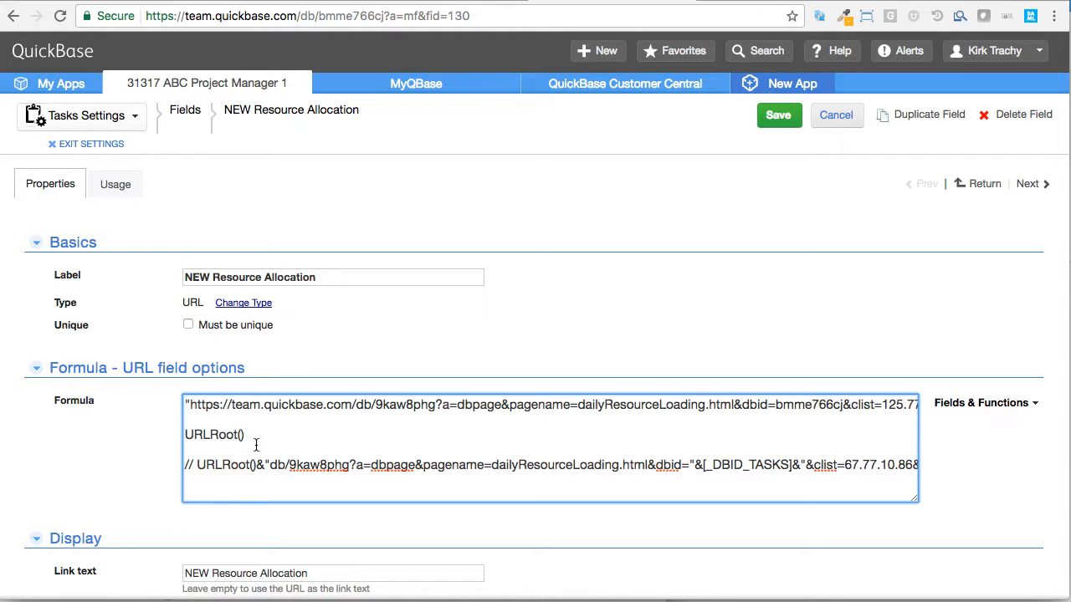
left_click_drag(256, 445, 180, 437)
key("BackSpace")
Compare the relative line's URLRoot(), Loading.html and clist with the absolute URL's bmme766cj and loadby parts.
left_click_drag(195, 465, 330, 467)
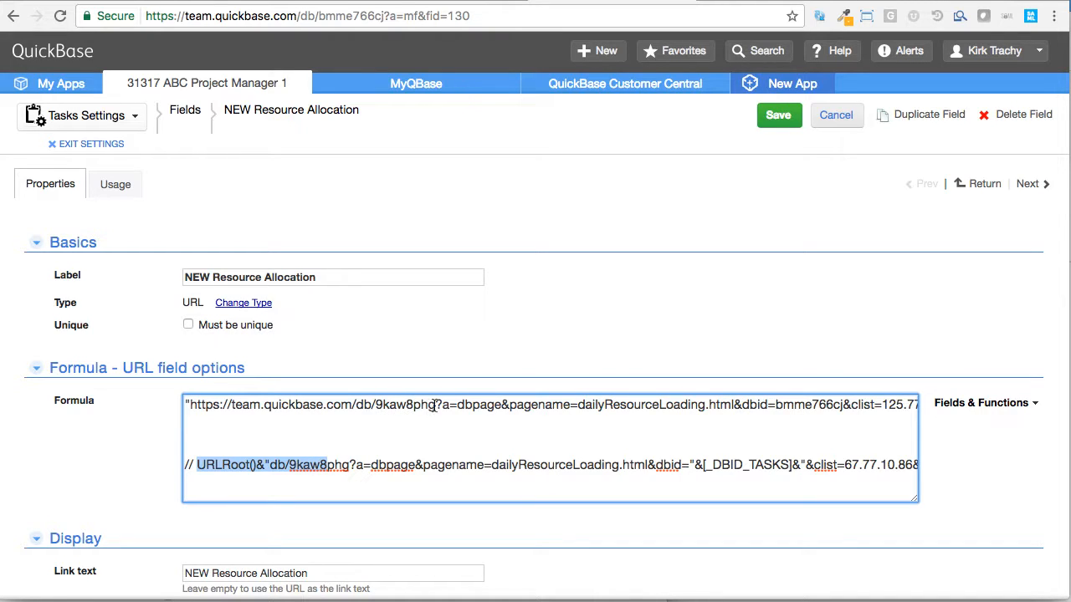
left_click(328, 437)
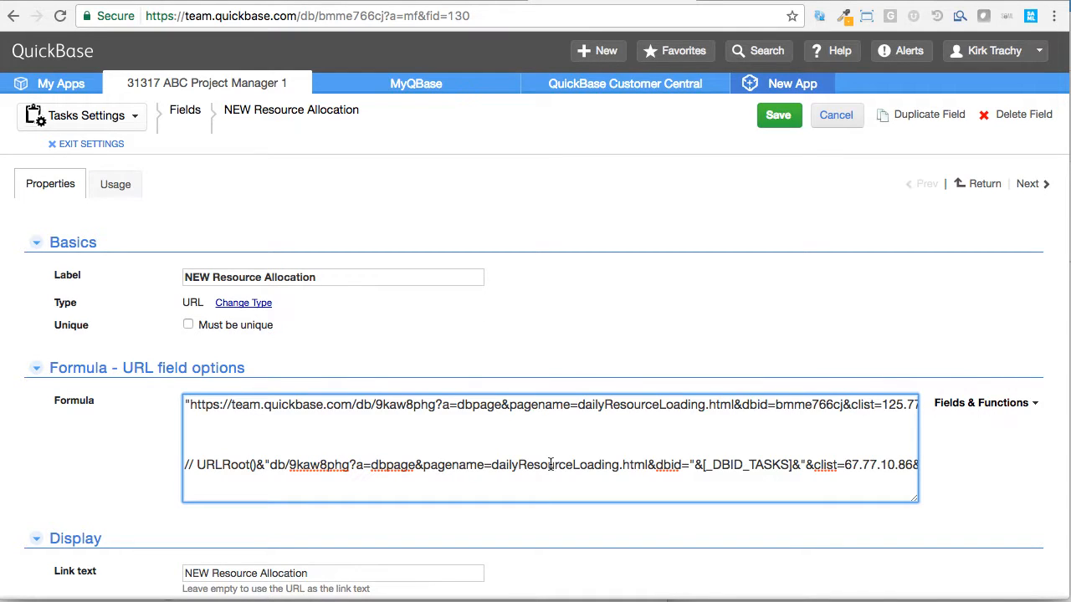
left_click_drag(568, 466, 647, 466)
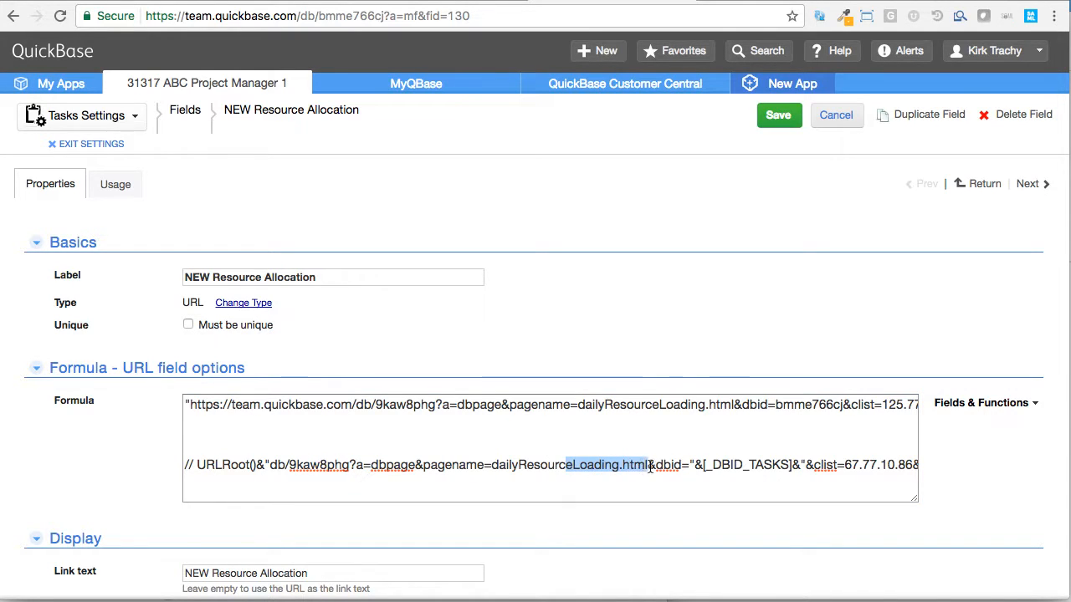
scroll(589, 436, "right", 3)
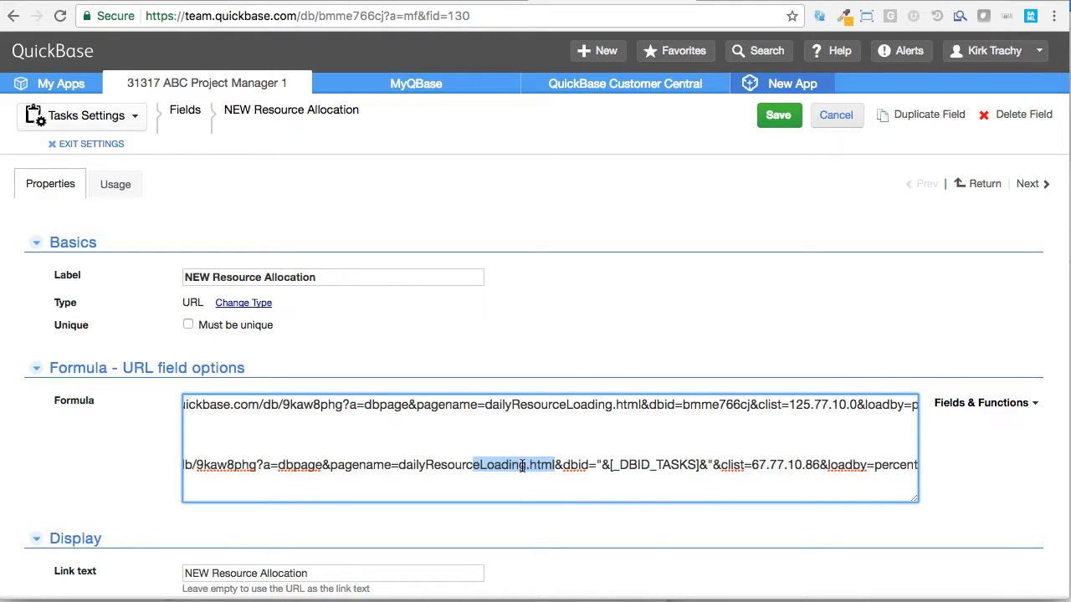
left_click_drag(683, 404, 751, 405)
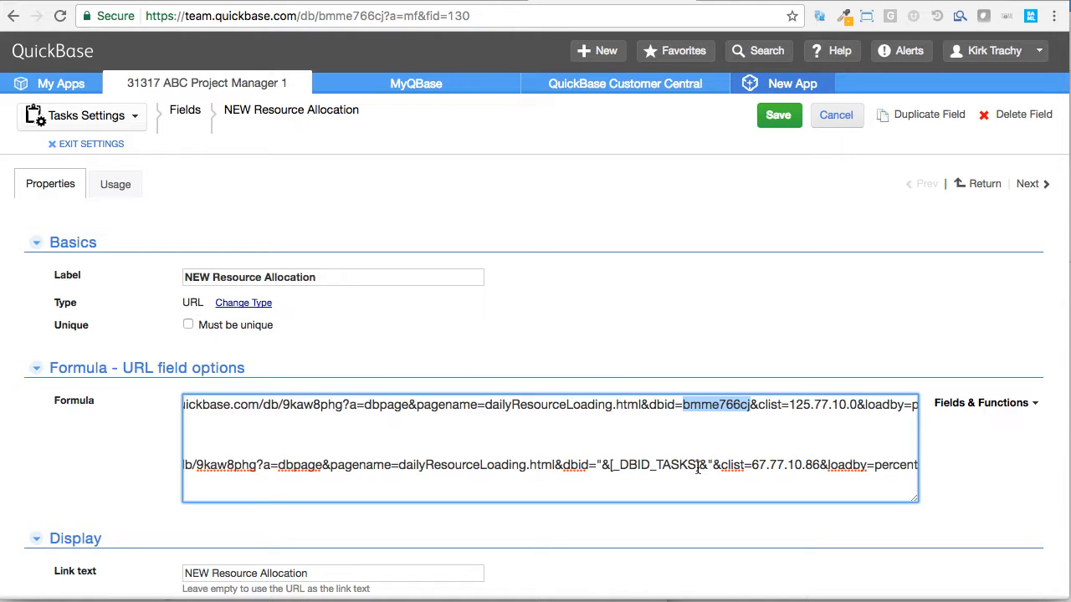
scroll(698, 468, "right", 5)
scroll(698, 467, "left", 8)
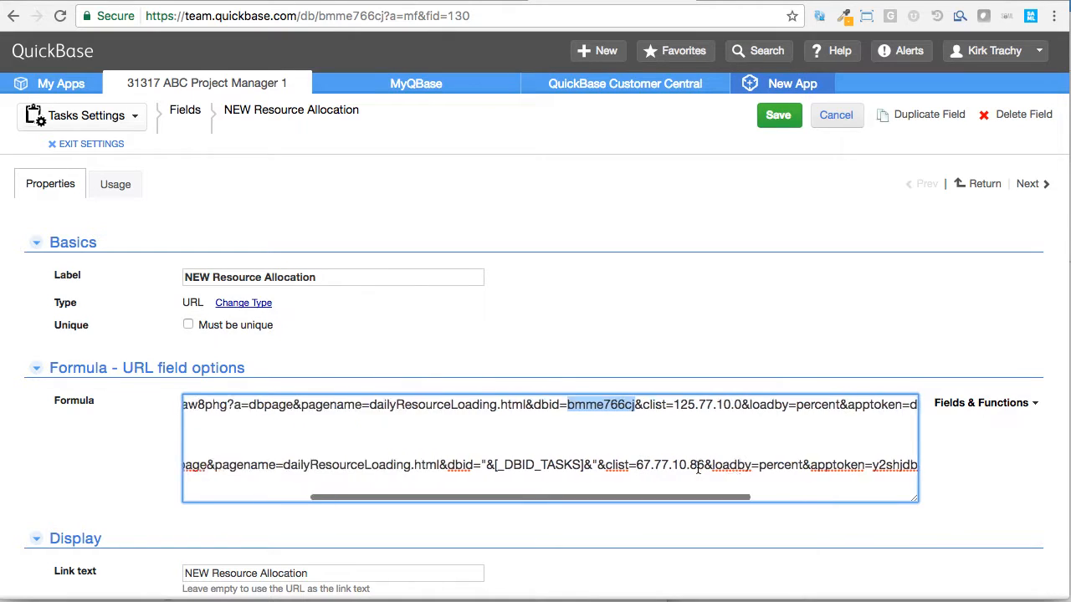
left_click(199, 467)
left_click_drag(199, 468, 920, 465)
left_click_drag(598, 476, 916, 471)
left_click(547, 449)
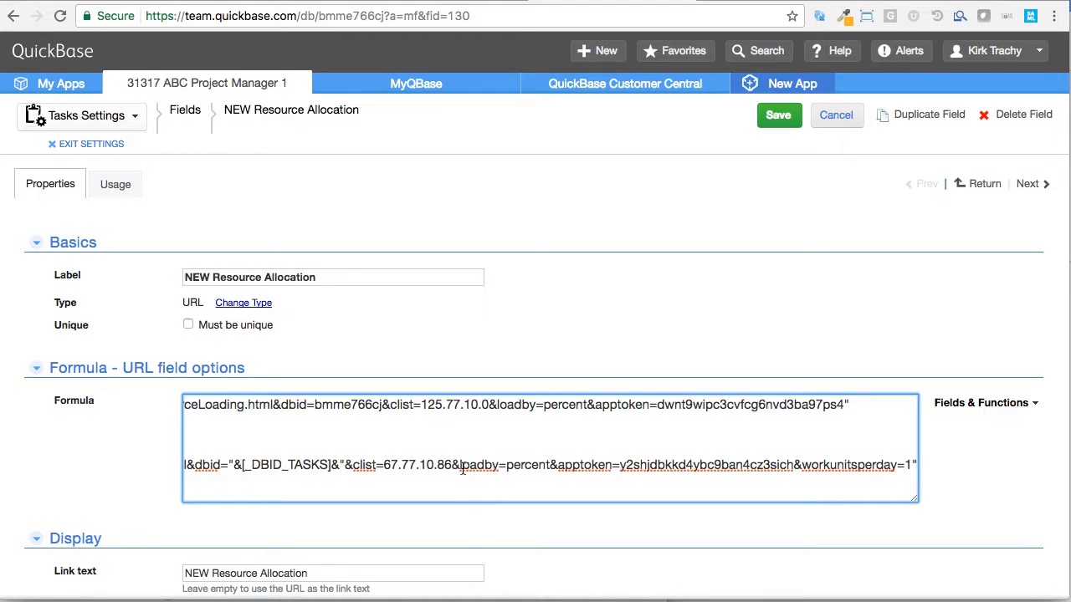
Replace line one's old loadby and apptoken parameters with the pasted new app token parameters.
left_click_drag(452, 465, 890, 473)
key("super+c")
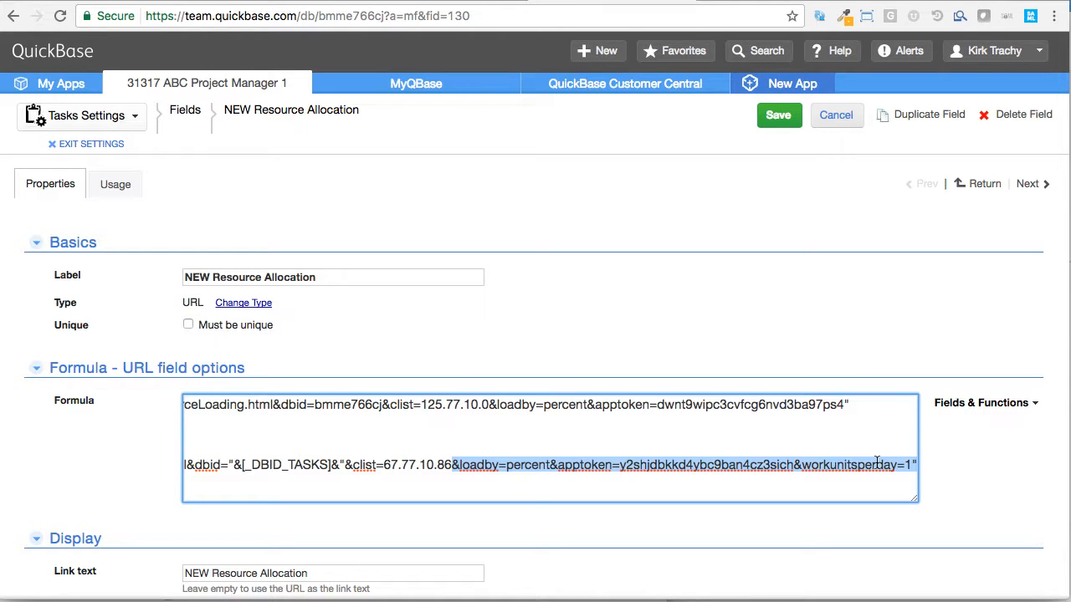
left_click(491, 405)
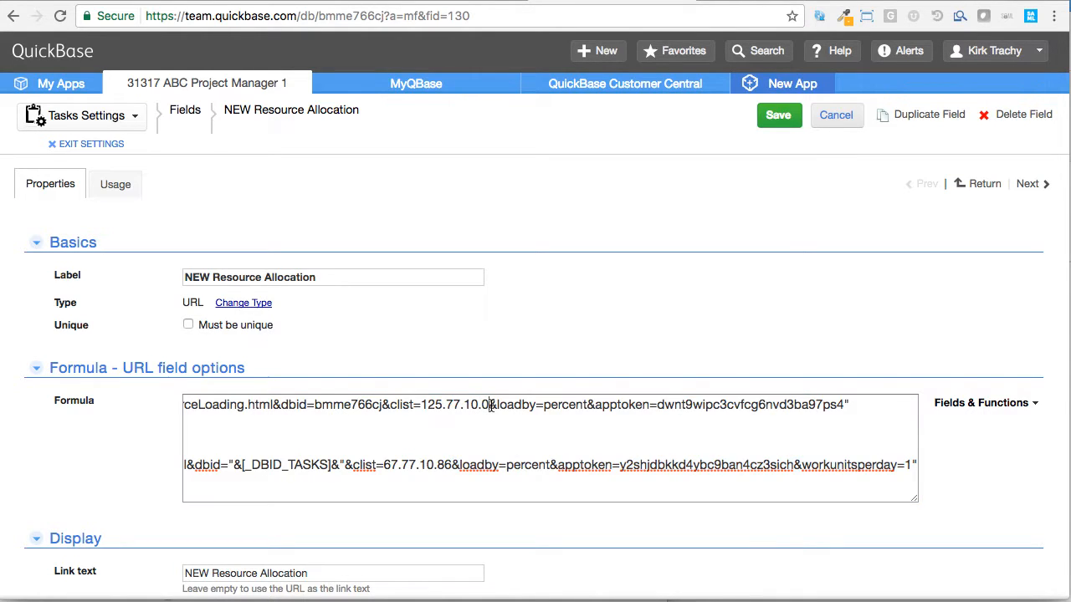
left_click_drag(491, 405, 844, 401)
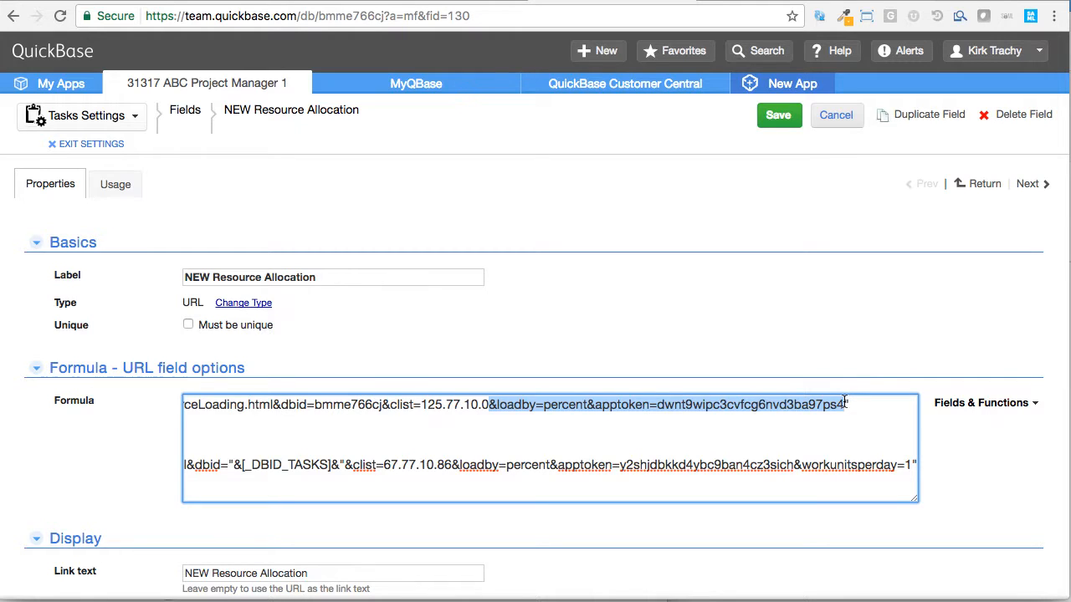
key("super+v")
Review clist 125.77.10.0 and table id bmme766cj, then select URLRoot() through dailyResourceLoading.html on line two.
left_click(979, 404)
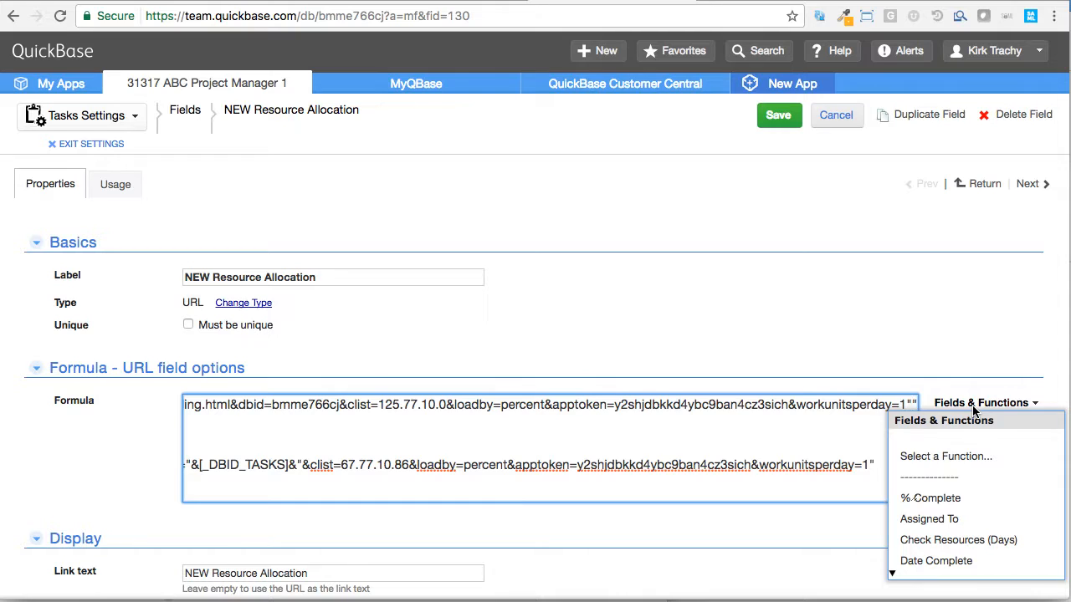
scroll(447, 430, "left", 1)
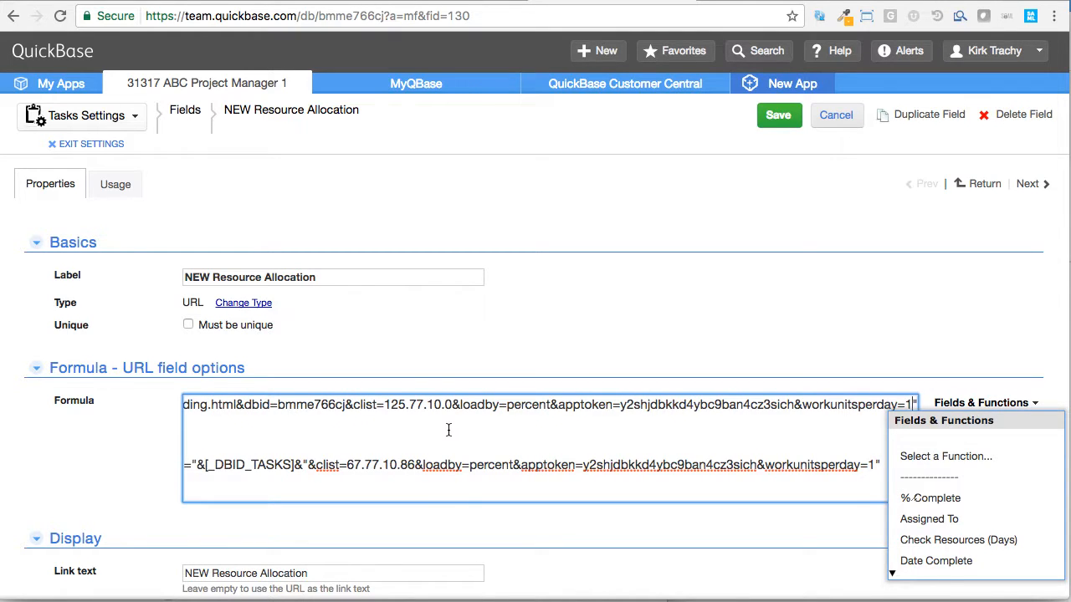
scroll(448, 430, "down", 1)
scroll(449, 431, "down", 1)
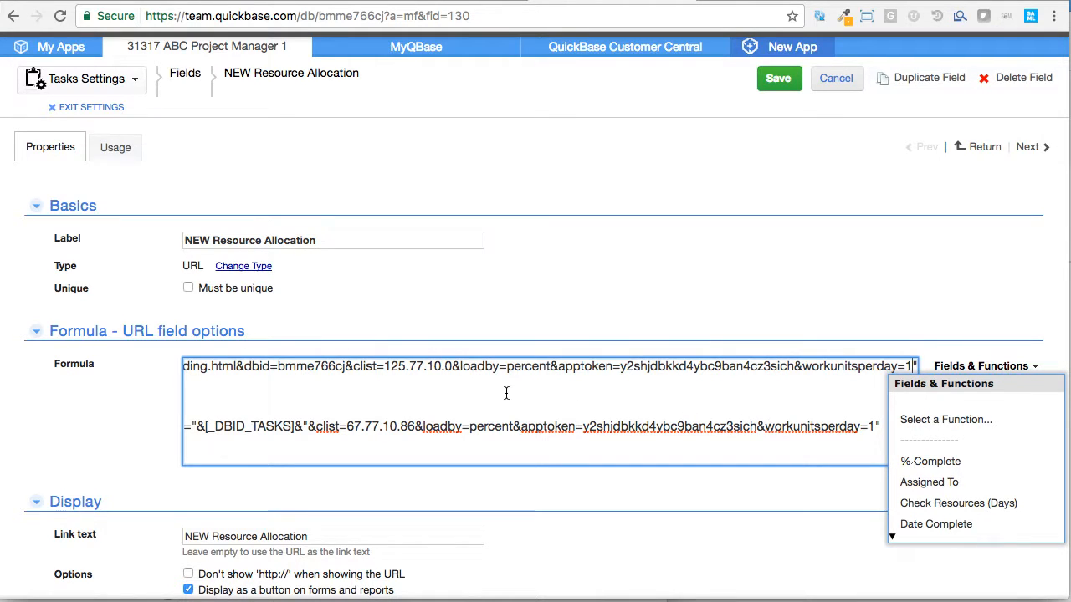
scroll(504, 391, "left", 1)
scroll(503, 391, "left", 10)
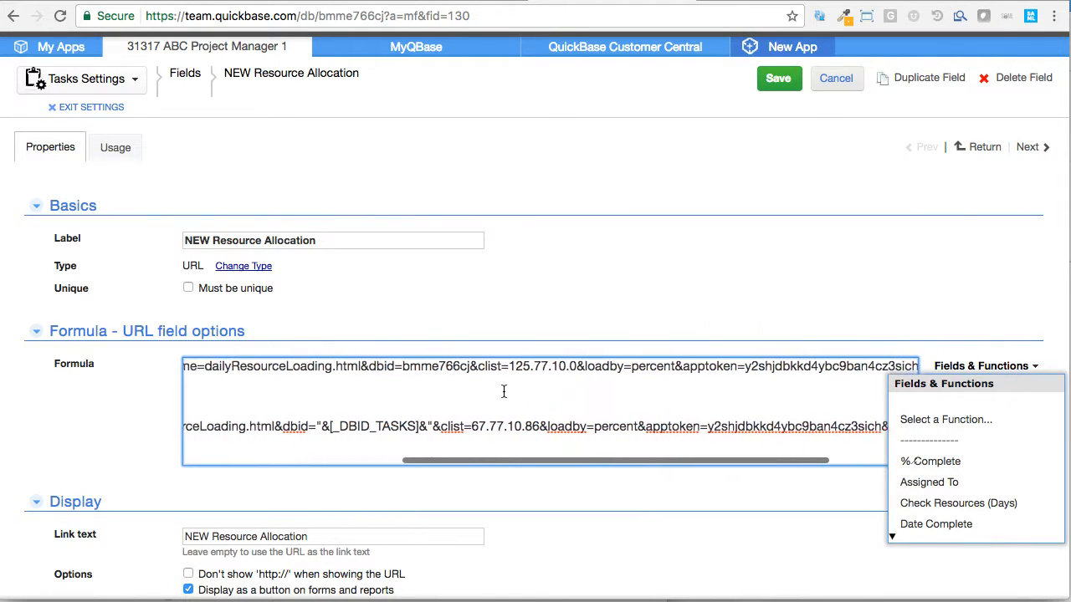
scroll(503, 391, "left", 2)
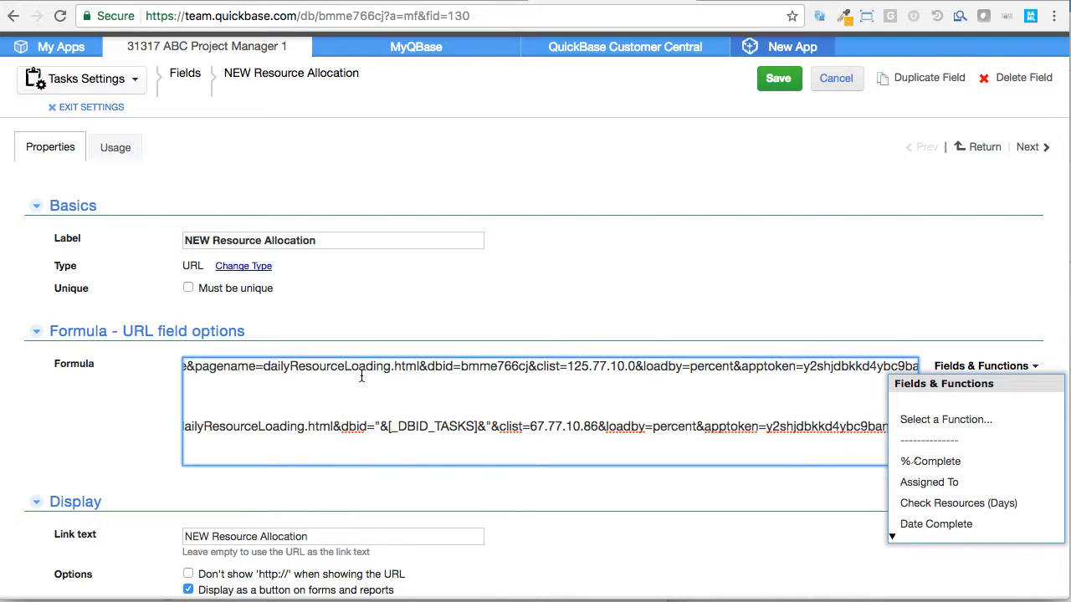
left_click_drag(567, 368, 634, 368)
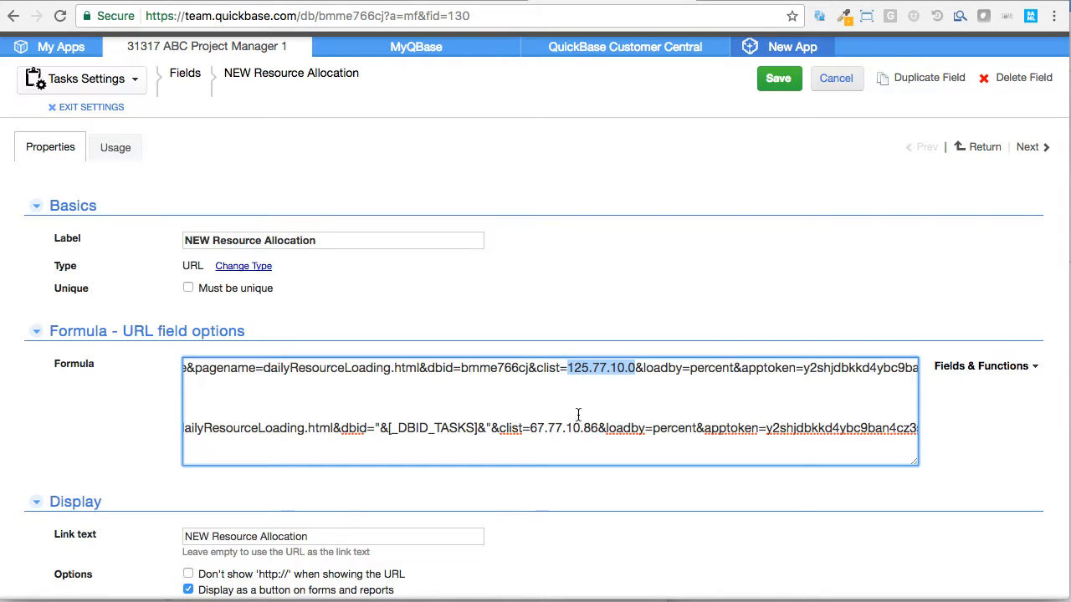
scroll(548, 401, "left", 5)
scroll(548, 401, "right", 3)
scroll(548, 401, "right", 2)
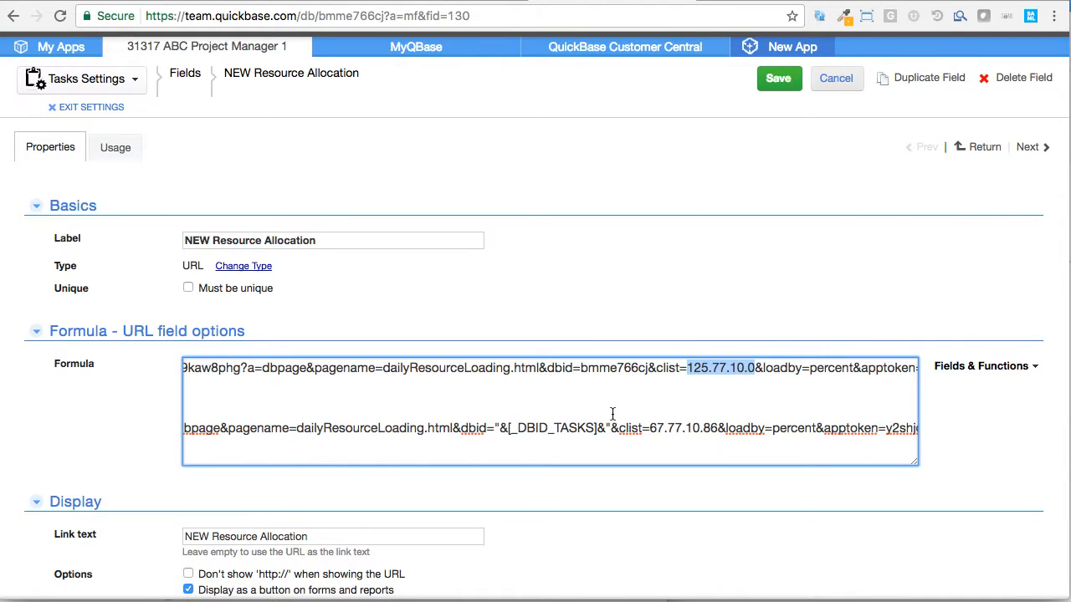
left_click(648, 368)
left_click_drag(648, 368, 616, 370)
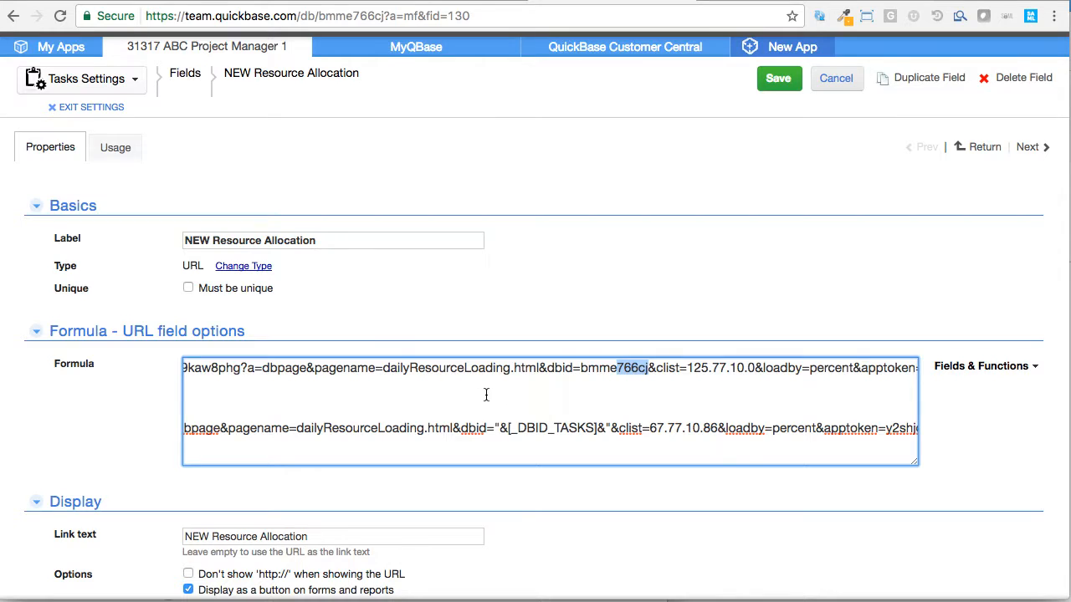
scroll(486, 394, "left", 5)
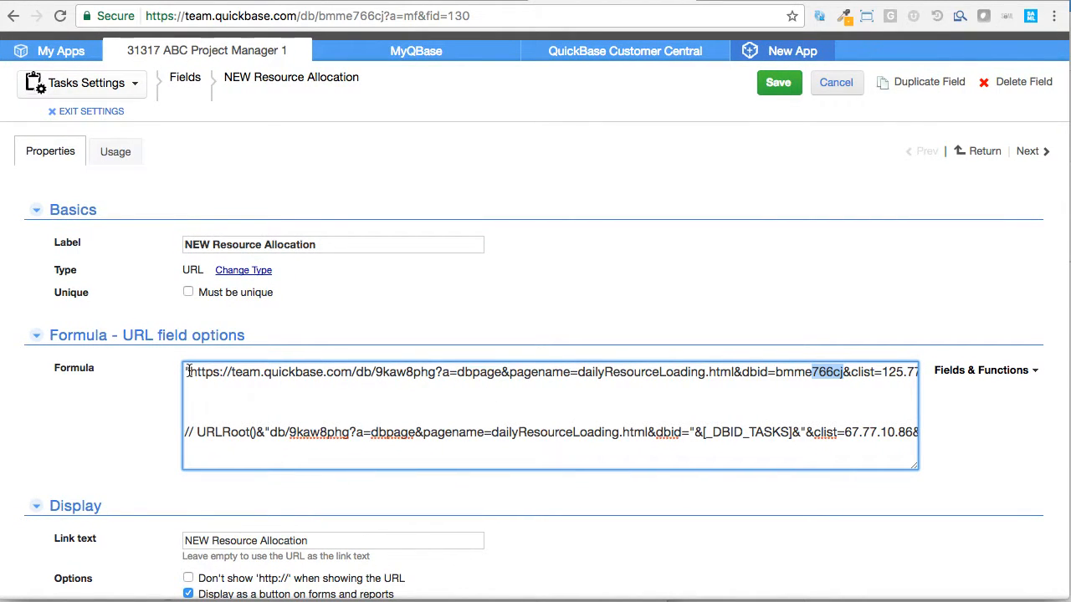
left_click_drag(198, 434, 260, 443)
left_click_drag(471, 462, 649, 434)
key("ctrl+c")
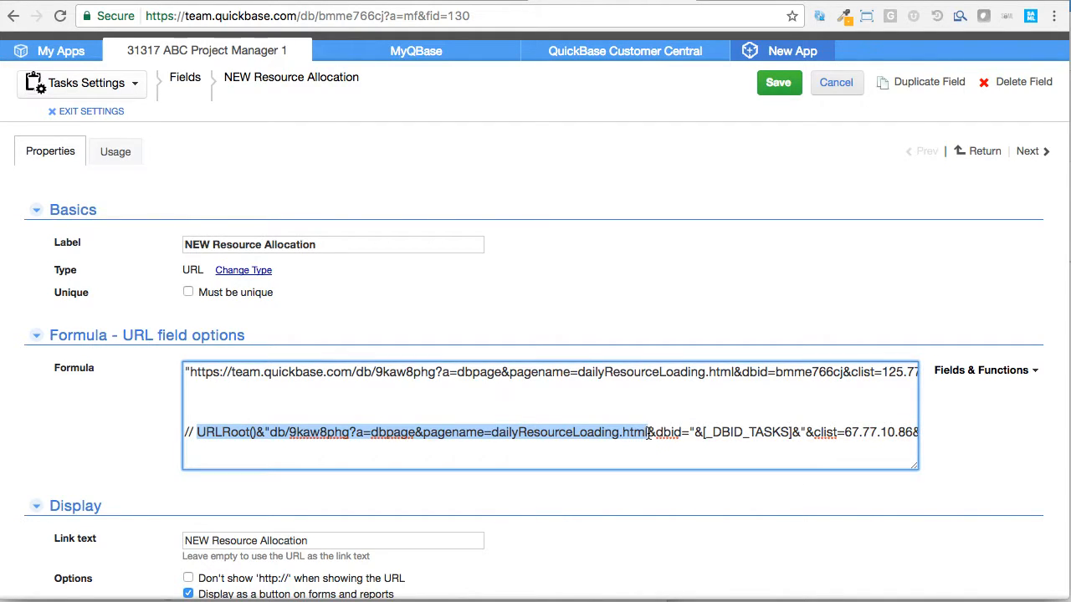
Replace line one's absolute address with the URLRoot() text and insert "& after dbid=.
left_click(184, 372)
left_click_drag(183, 372, 424, 373)
left_click_drag(635, 377, 735, 375)
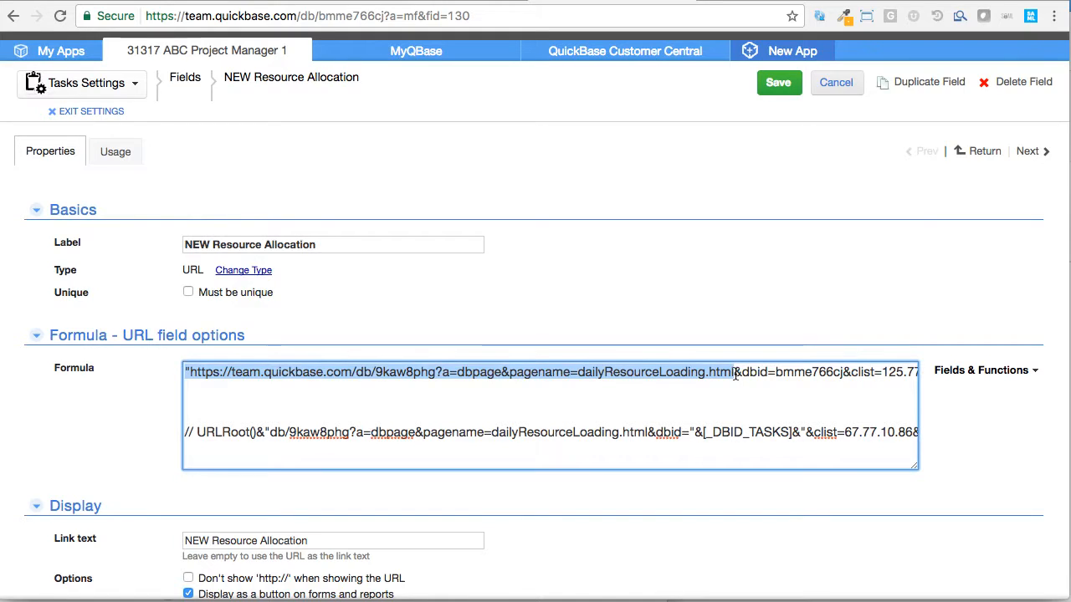
key("ctrl+v")
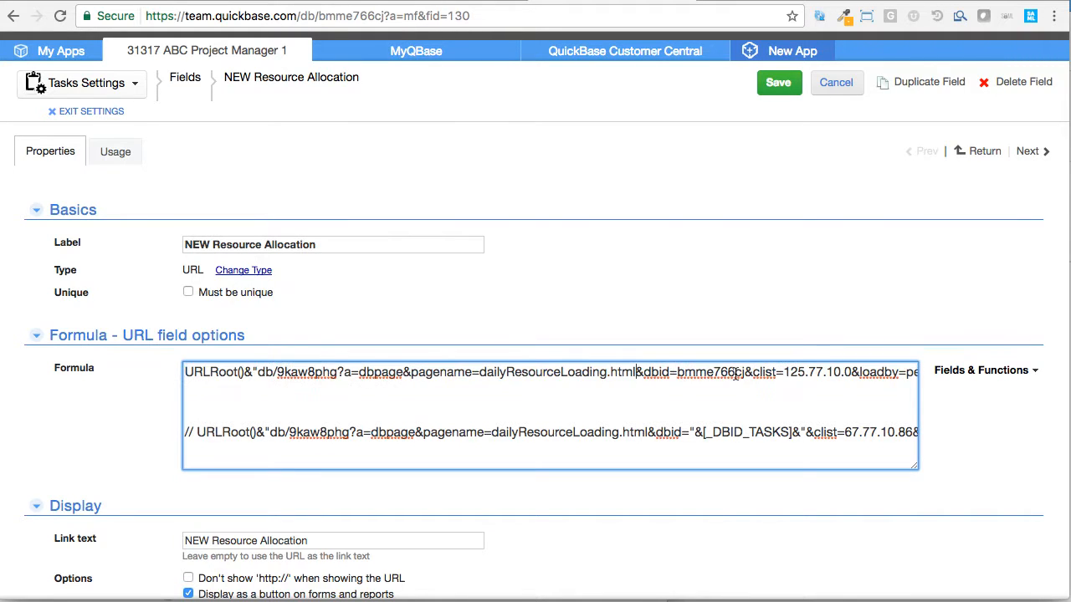
left_click(677, 373)
type("\"")
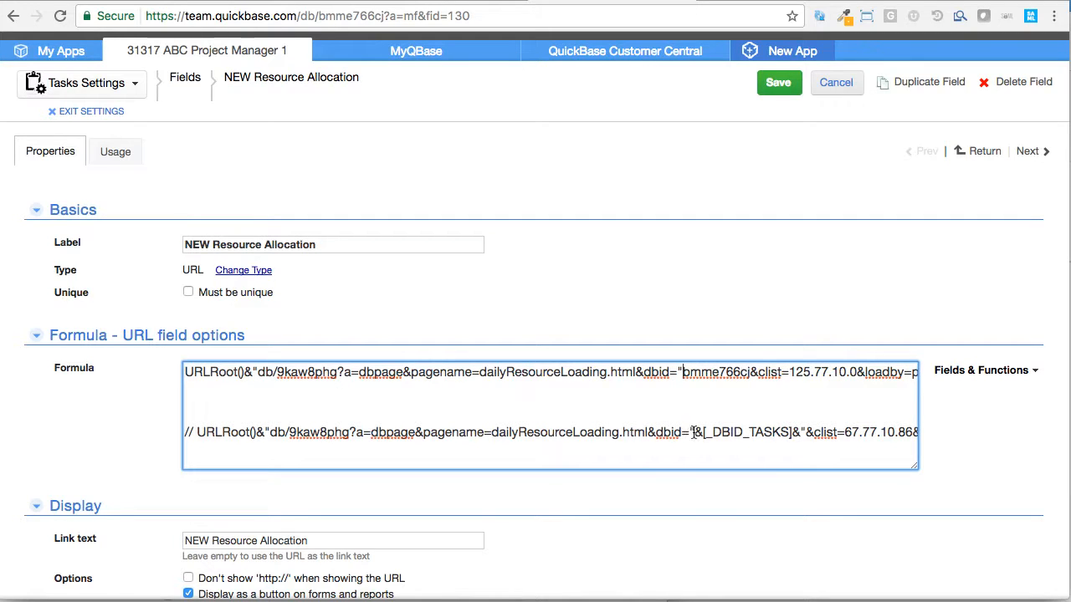
type("&")
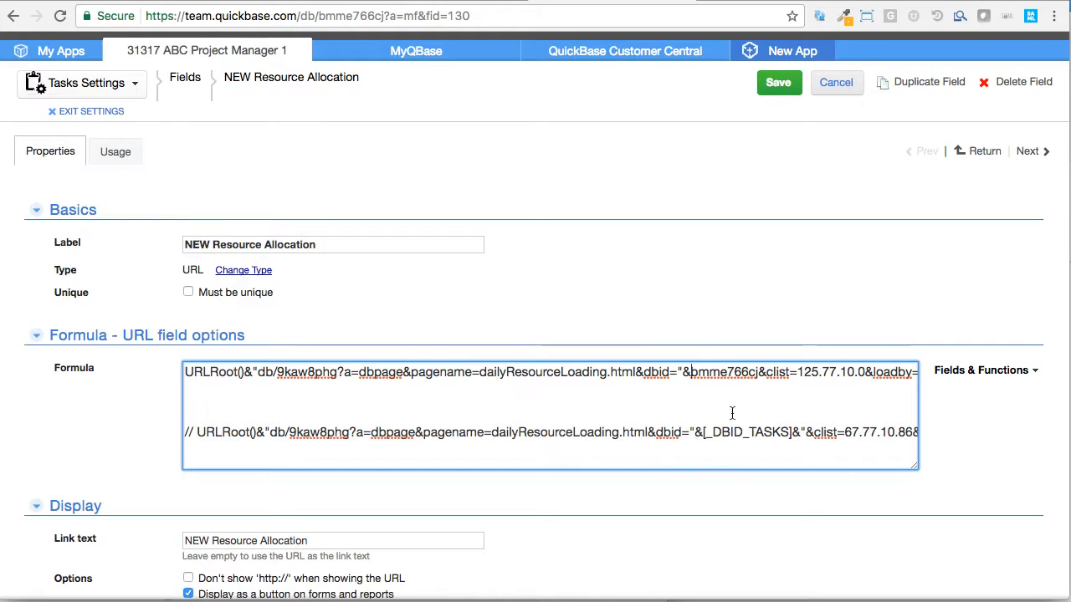
Copy [_DBID_TASKS]&" from the commented line and paste it over the table id bmme766cj.
left_click_drag(703, 433, 793, 435)
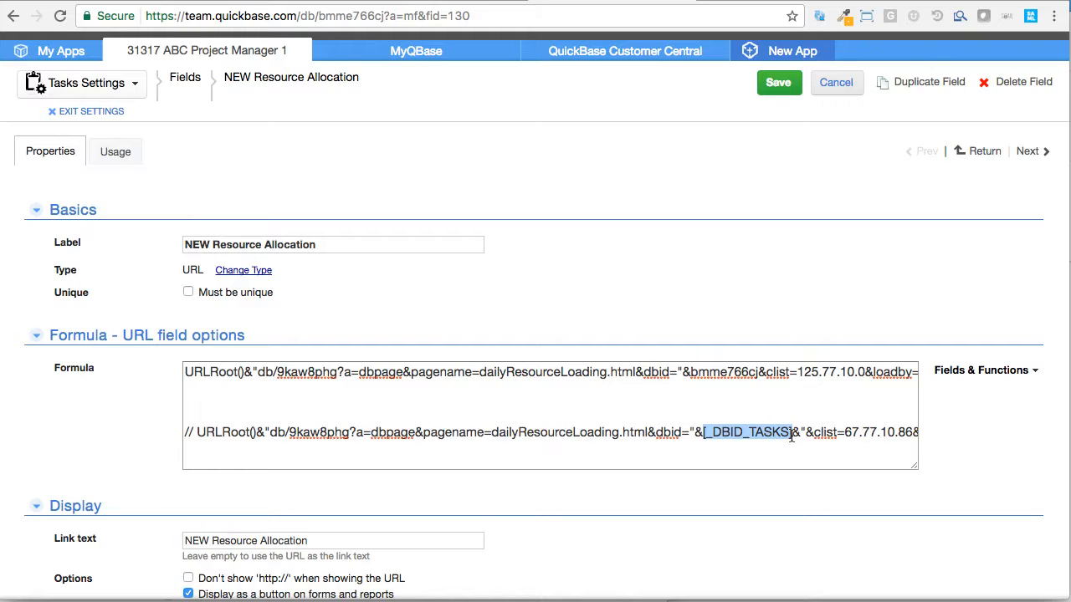
left_click_drag(792, 436, 803, 437)
key("super+c")
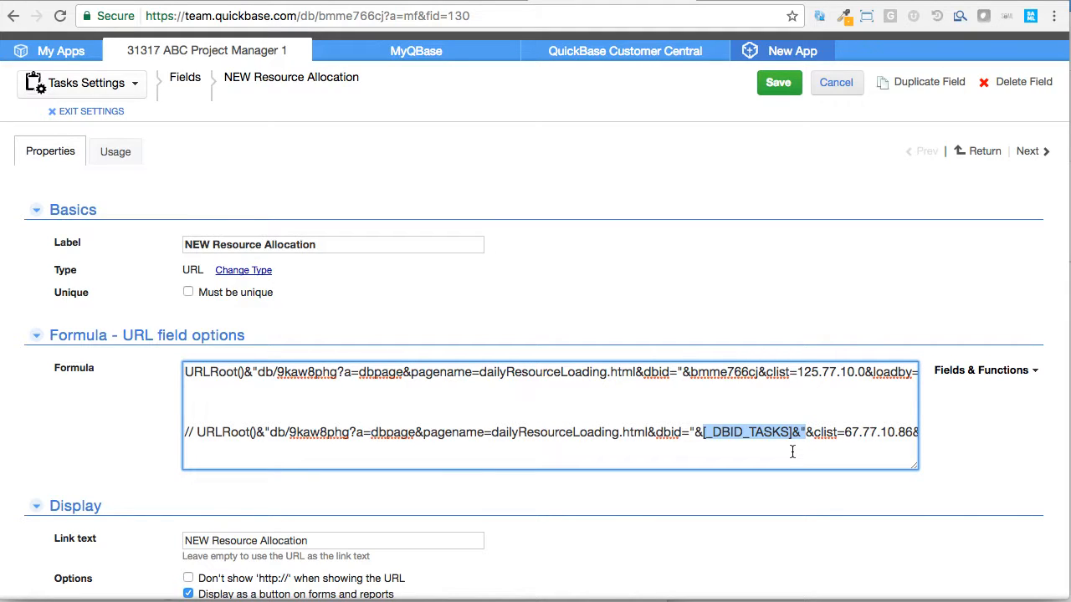
left_click_drag(691, 371, 760, 372)
key("super+v")
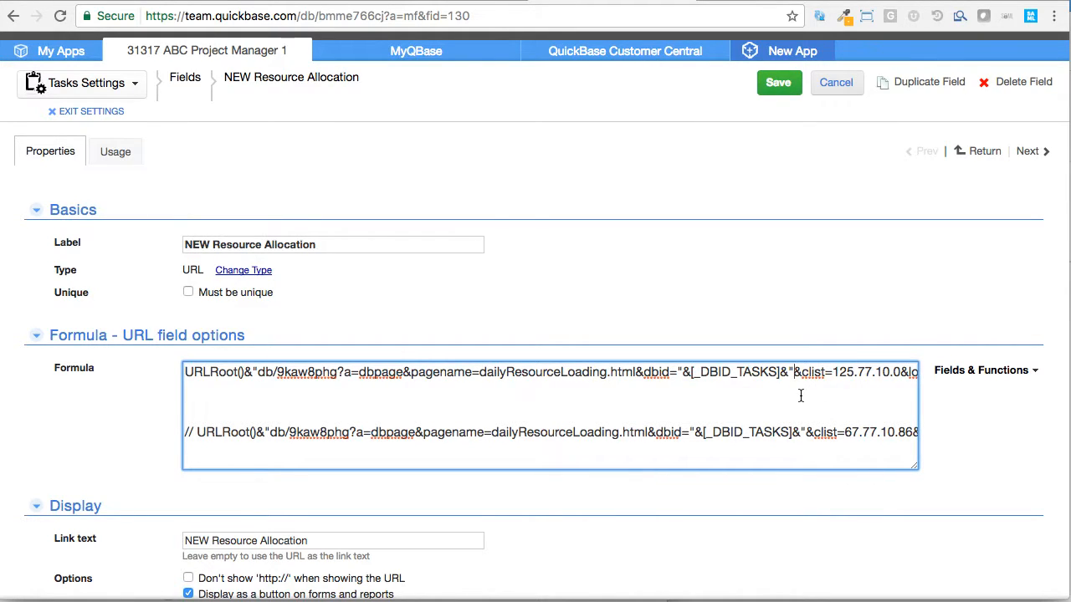
scroll(803, 395, "right", 5)
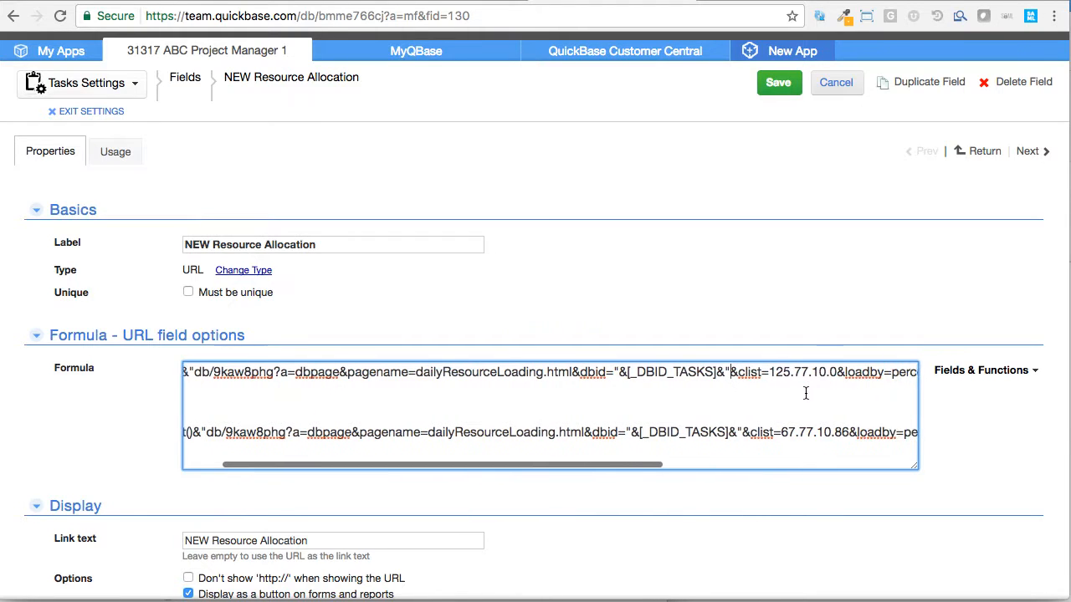
scroll(804, 393, "right", 10)
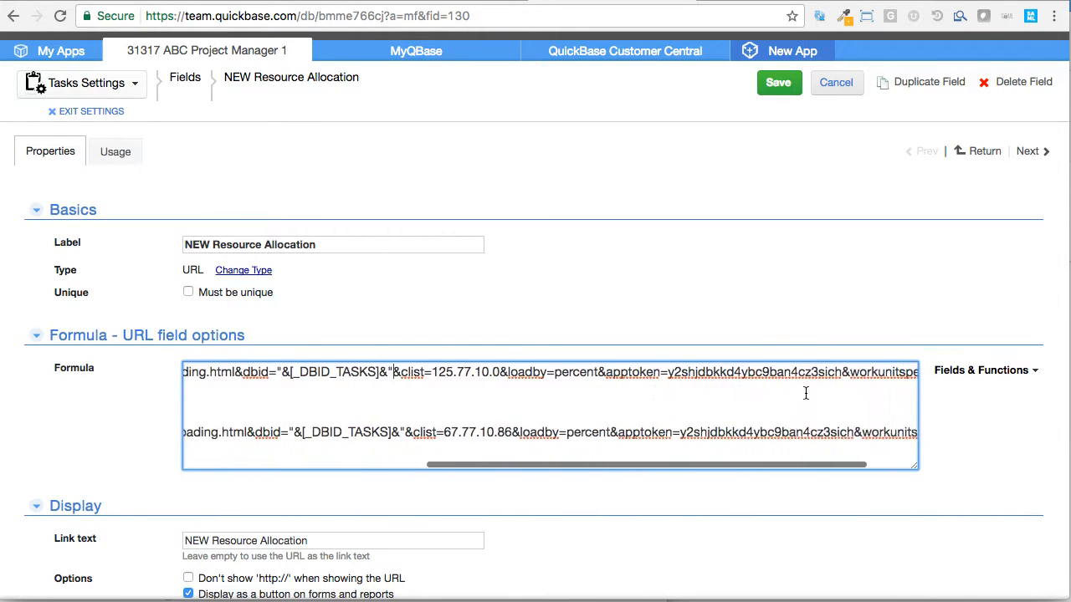
scroll(798, 394, "left", 15)
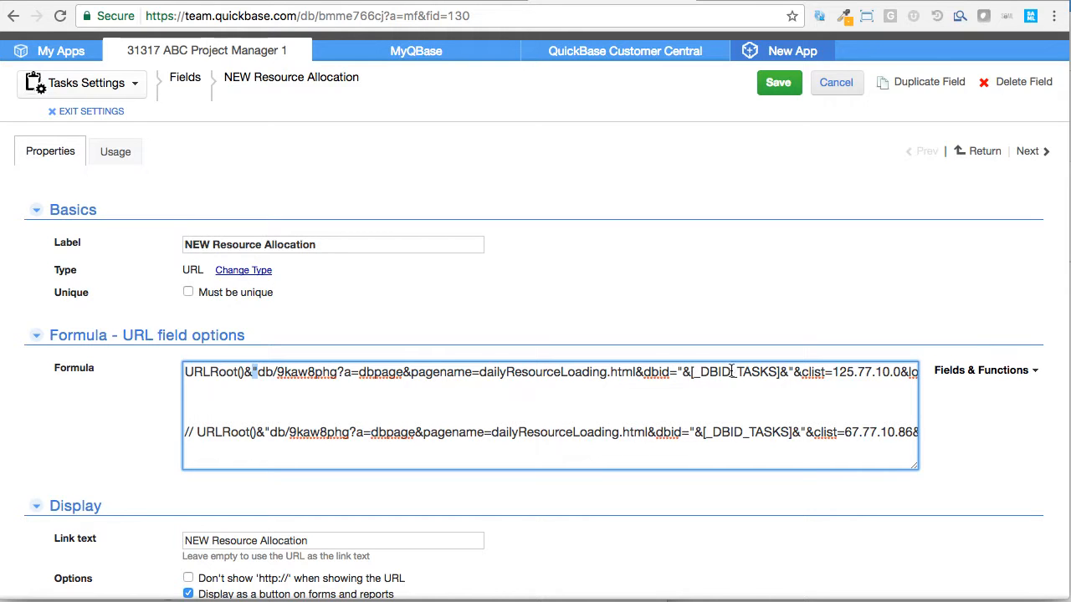
Check the quotes on the formula's first line and save, which fails with an extra-characters syntax error.
left_click(779, 374)
left_click(779, 373)
left_click_drag(789, 372, 795, 371)
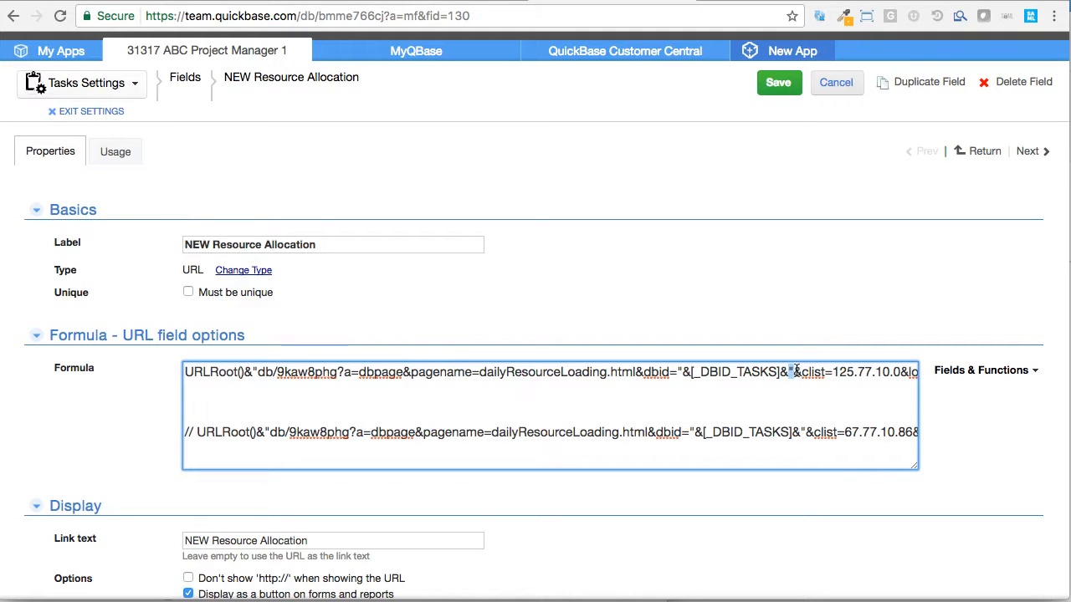
scroll(812, 391, "right", 6)
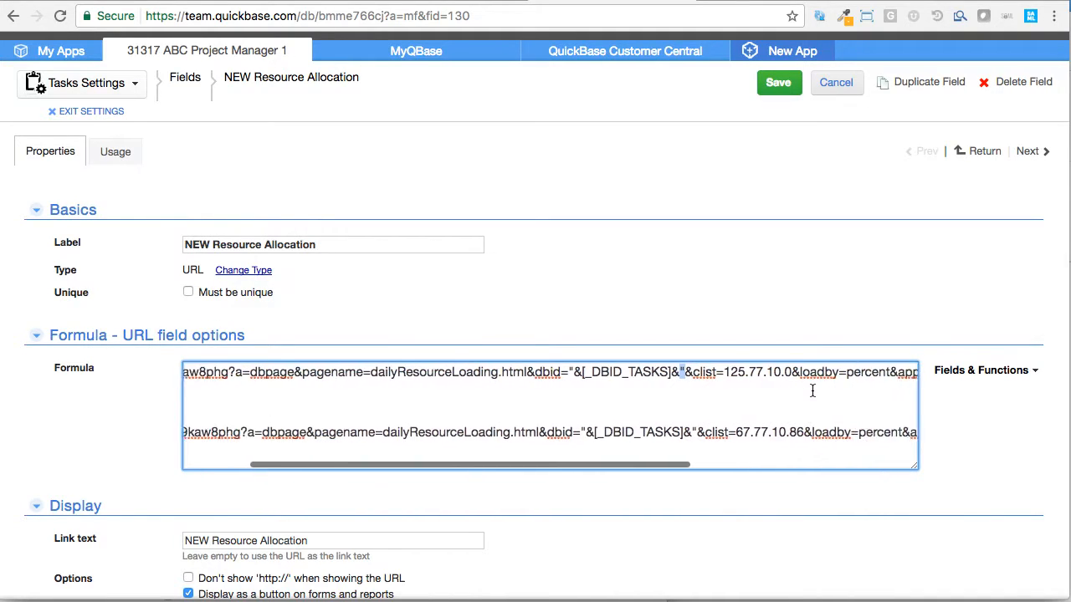
scroll(812, 391, "right", 1)
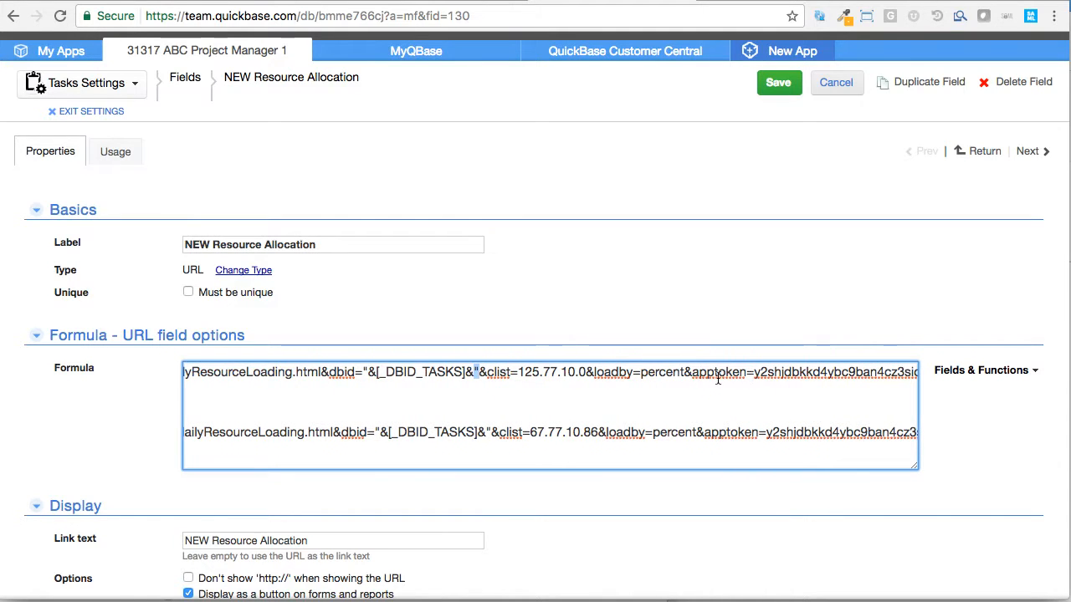
scroll(712, 377, "right", 3)
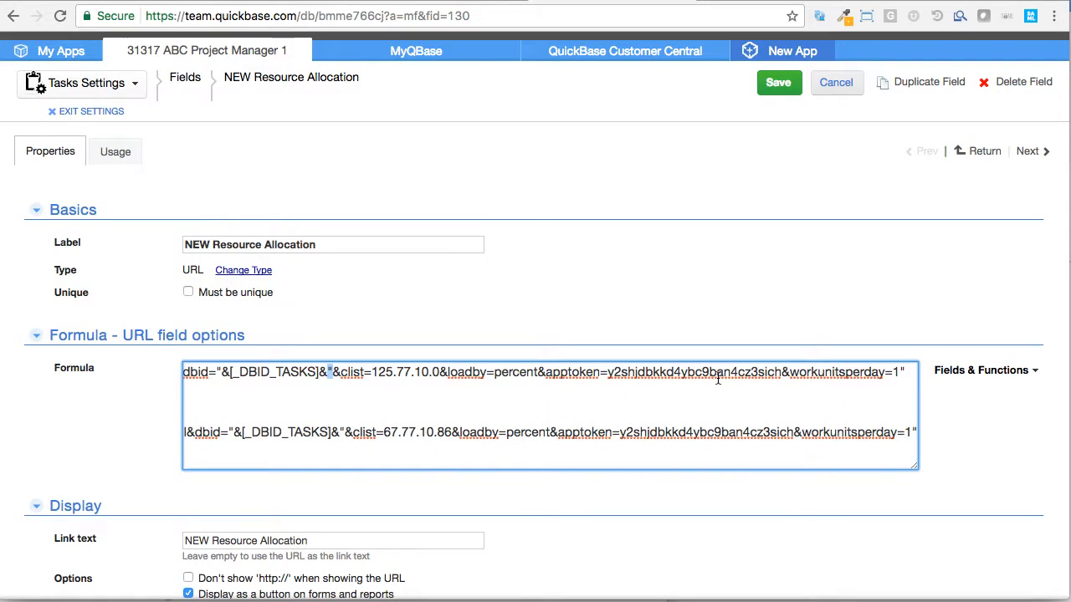
left_click(901, 369)
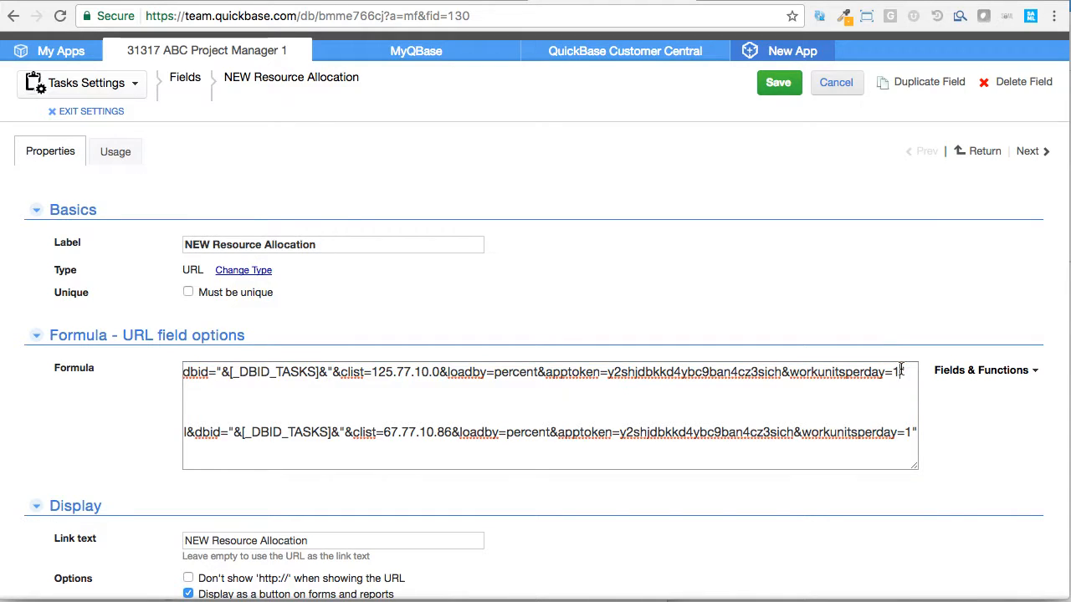
double_click(902, 371)
scroll(458, 414, "left", 15)
scroll(192, 432, "left", 2)
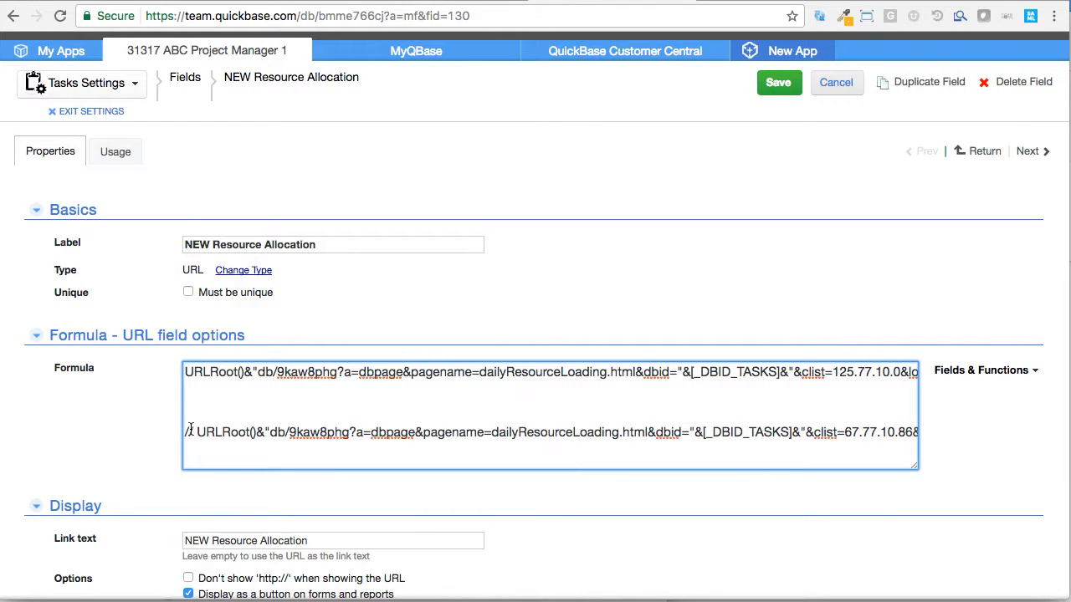
left_click(771, 88)
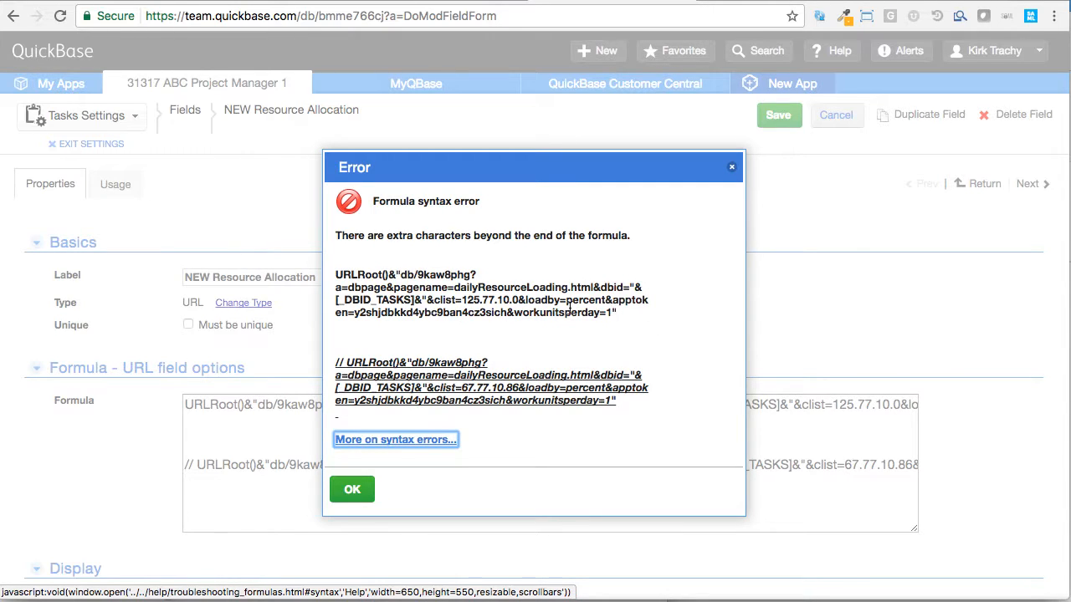
double_click(398, 274)
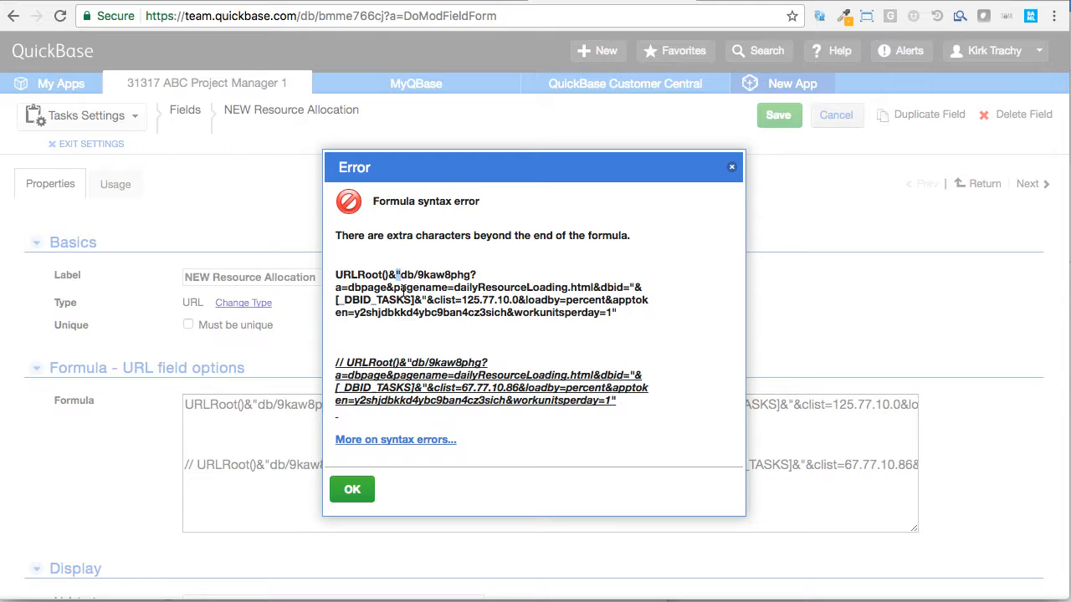
double_click(632, 287)
double_click(423, 300)
key("super+Tab")
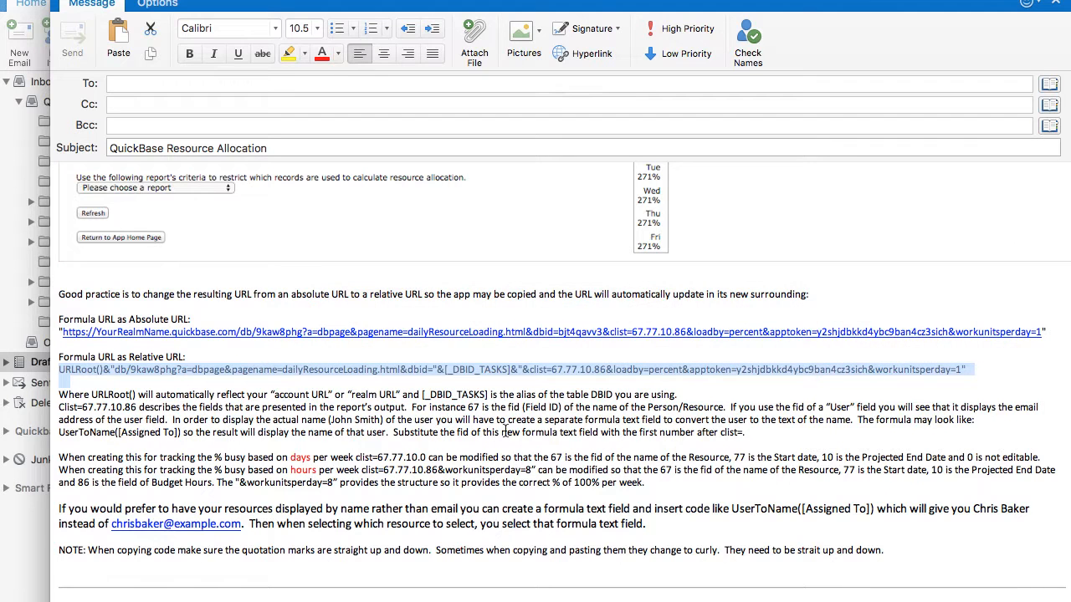
left_click(348, 390)
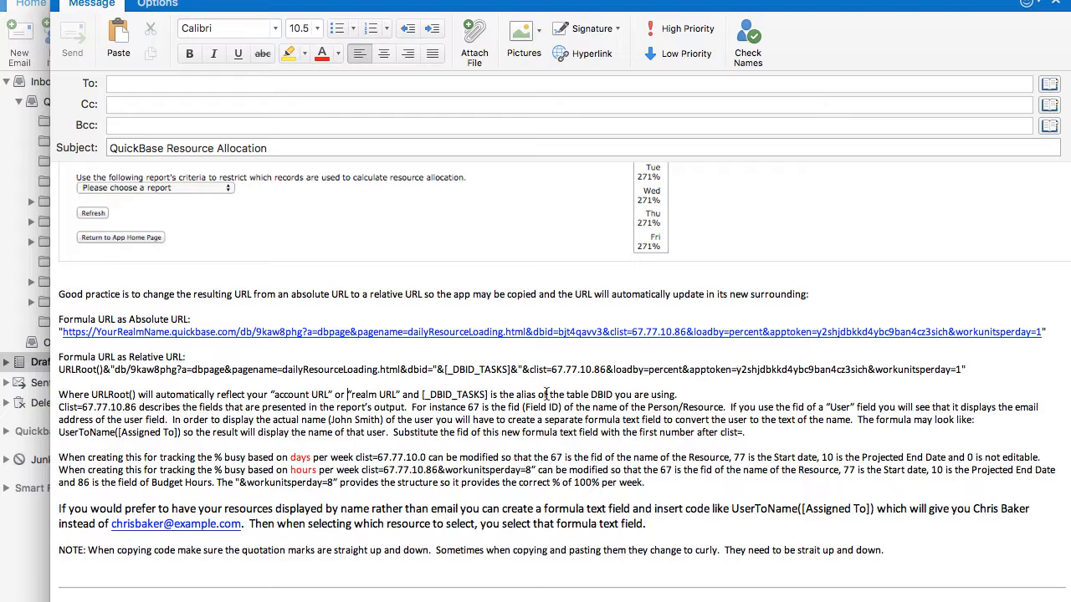
key("super+Tab")
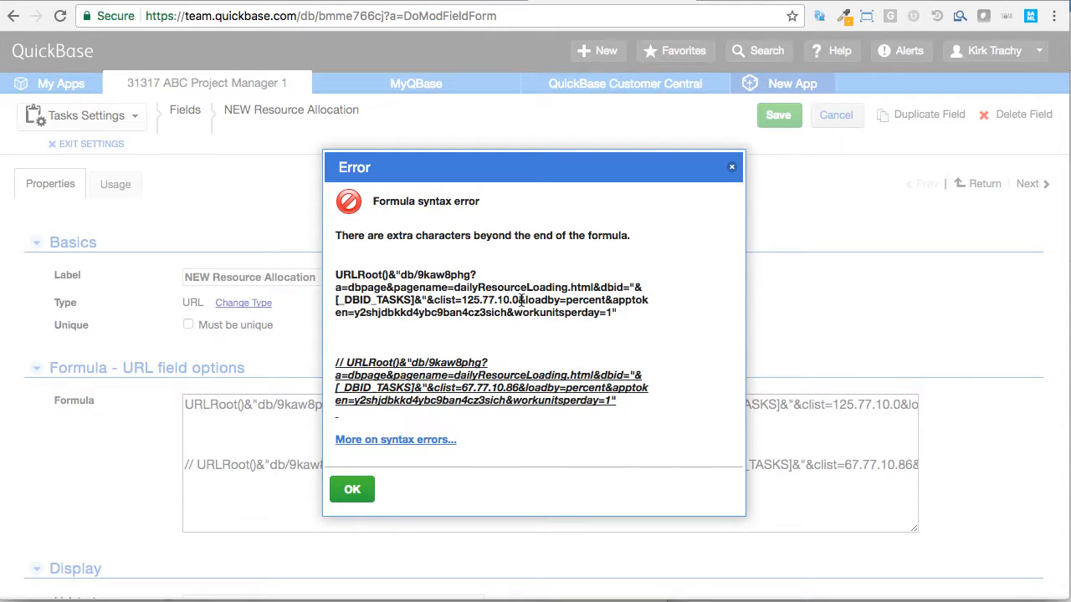
Dismiss the syntax error and work the URL formula into one line ending &workunitsperday=1.
key("super+Tab")
key("super+Tab")
left_click(352, 489)
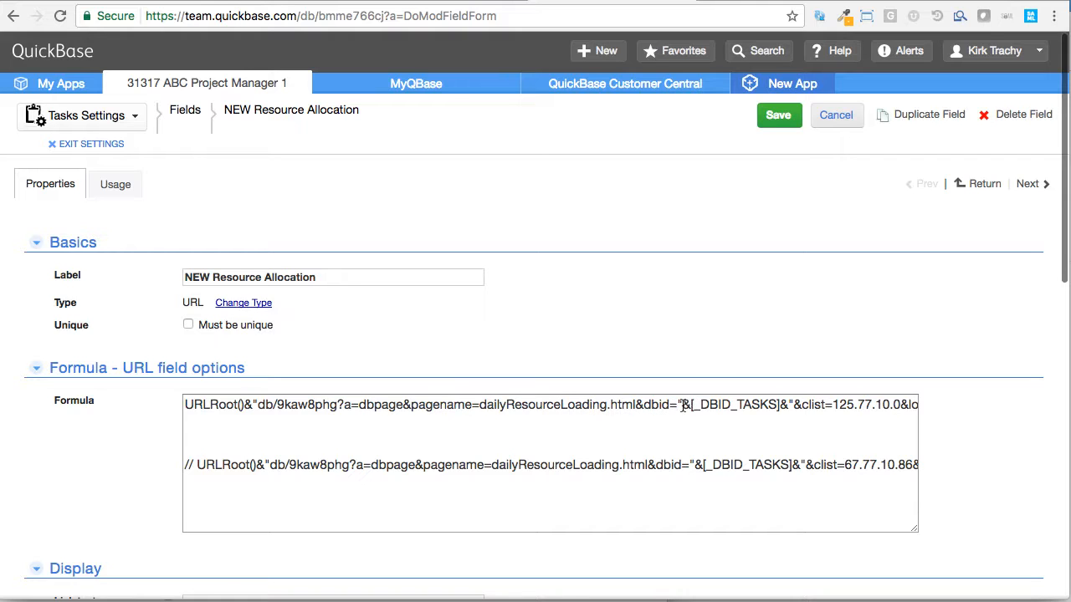
scroll(691, 404, "right", 5)
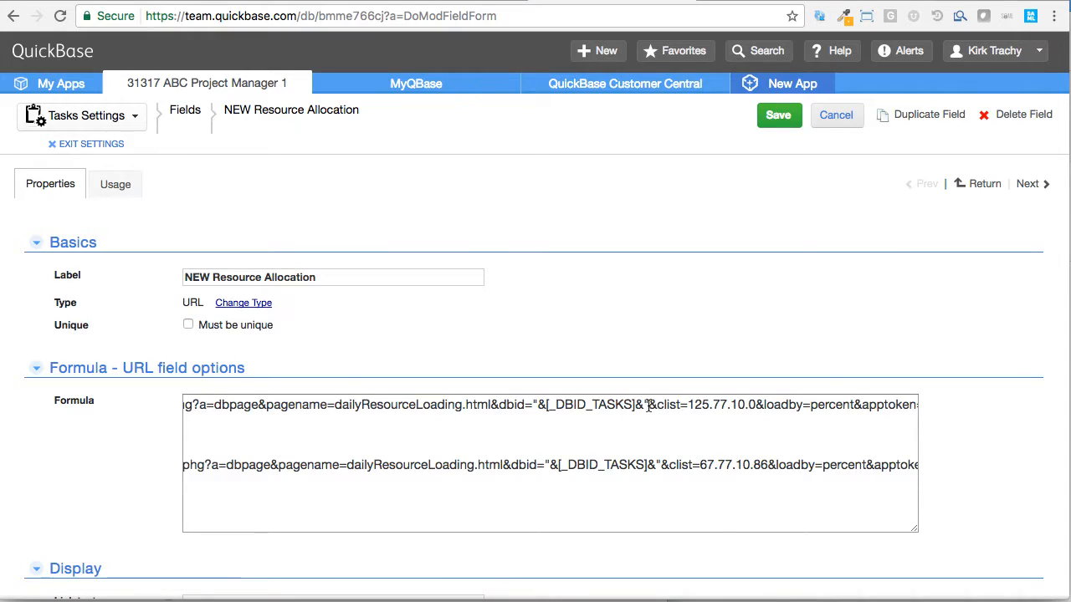
scroll(648, 405, "right", 5)
scroll(648, 406, "right", 8)
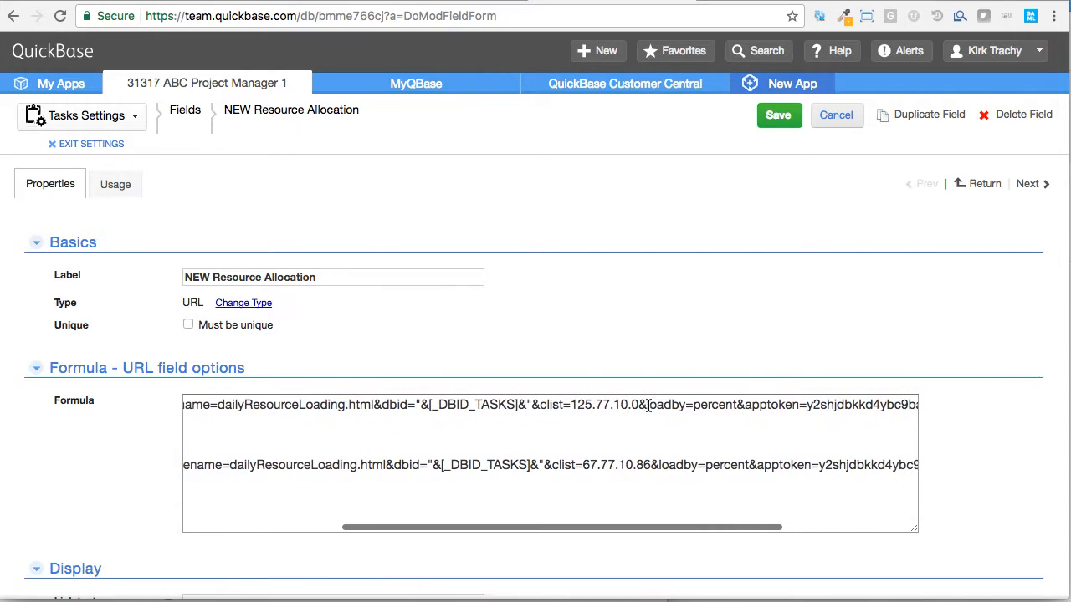
scroll(649, 406, "right", 5)
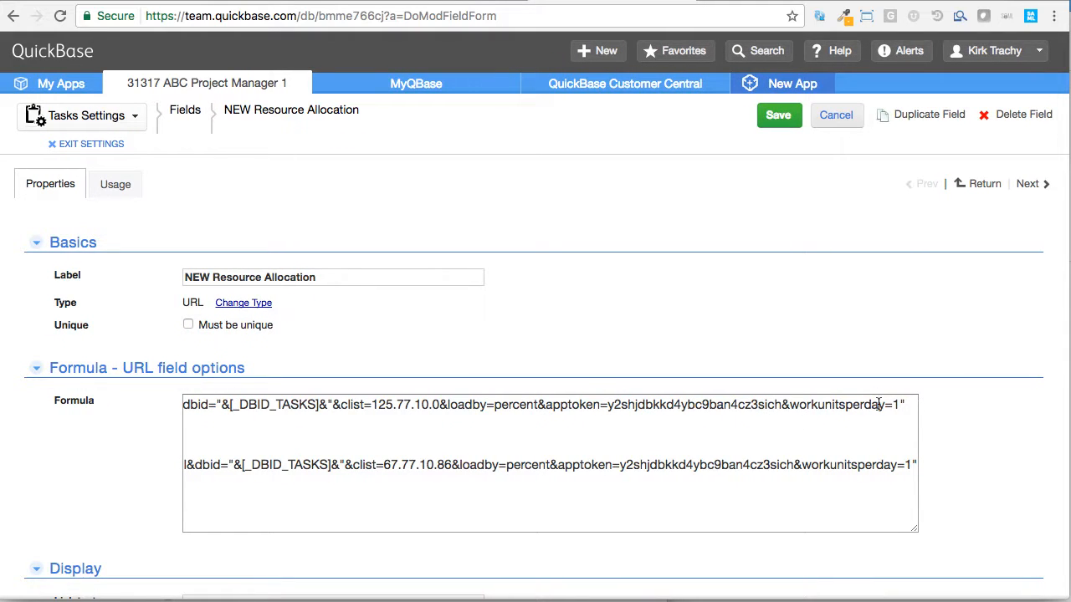
left_click(907, 405)
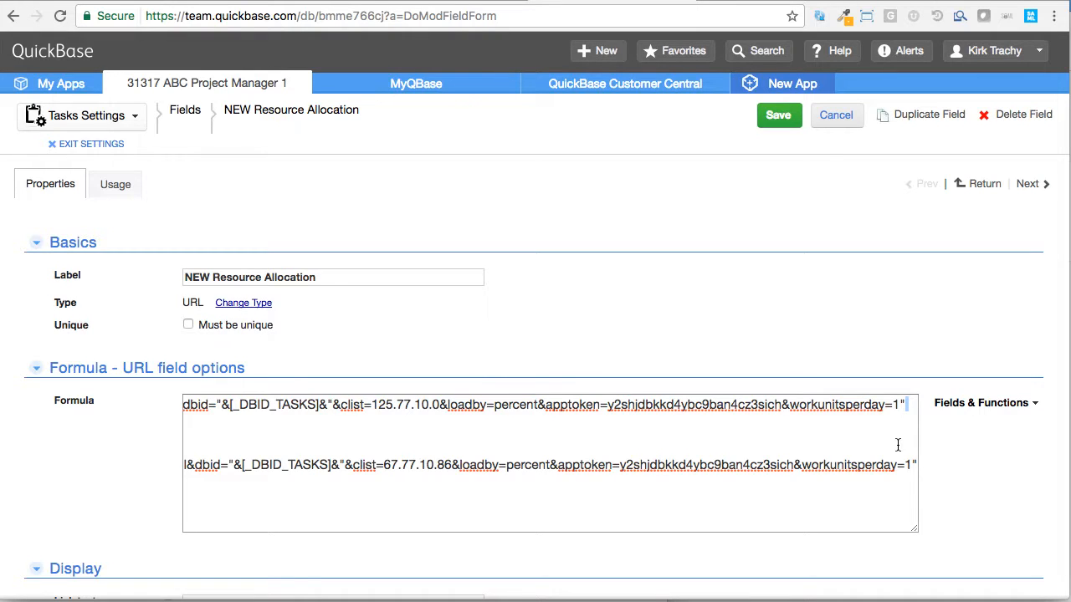
scroll(898, 445, "down", 10)
scroll(895, 383, "up", 10)
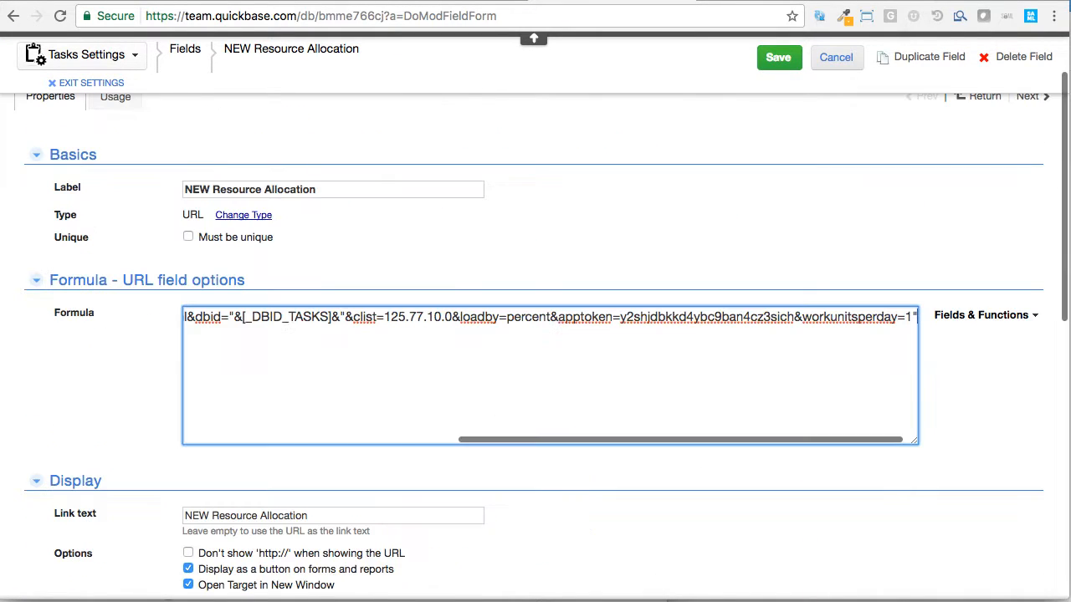
Save the field, exit settings, and test the NEW Resource Allocation button on Task #71.
left_click(765, 59)
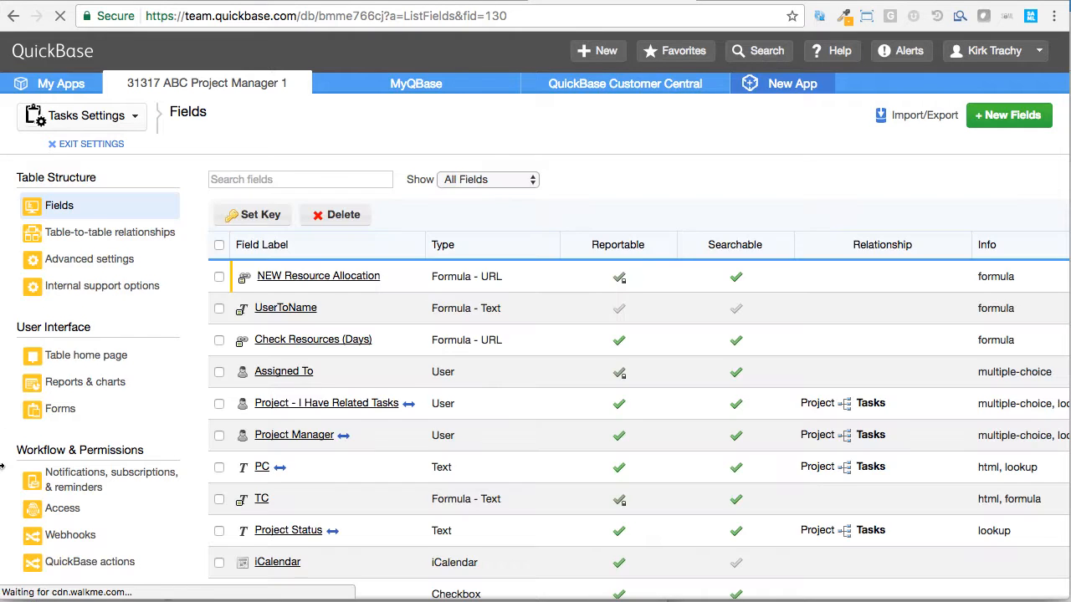
left_click(89, 146)
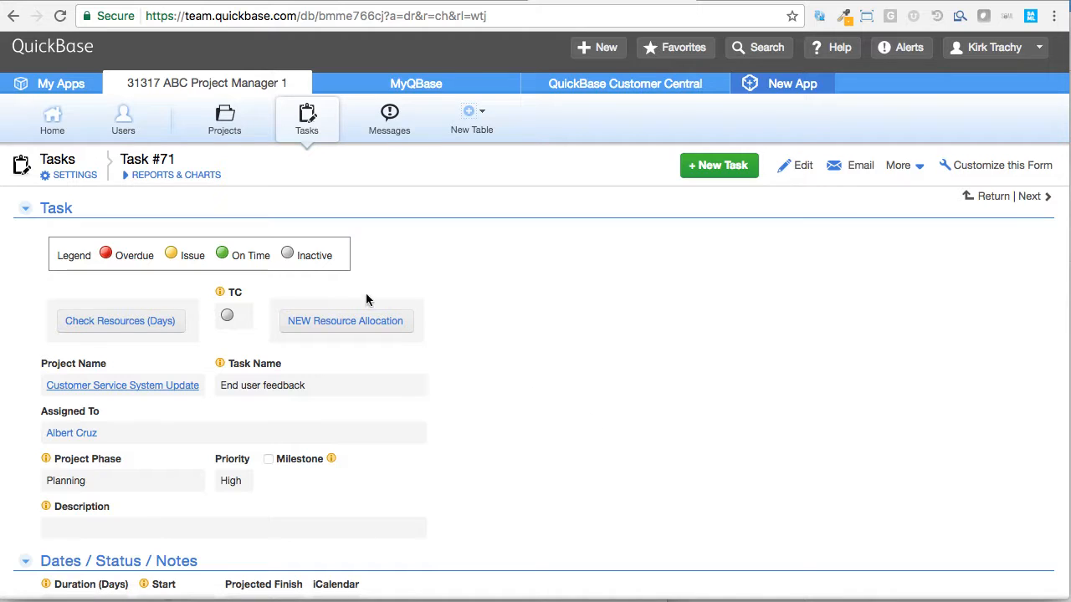
left_click(333, 325)
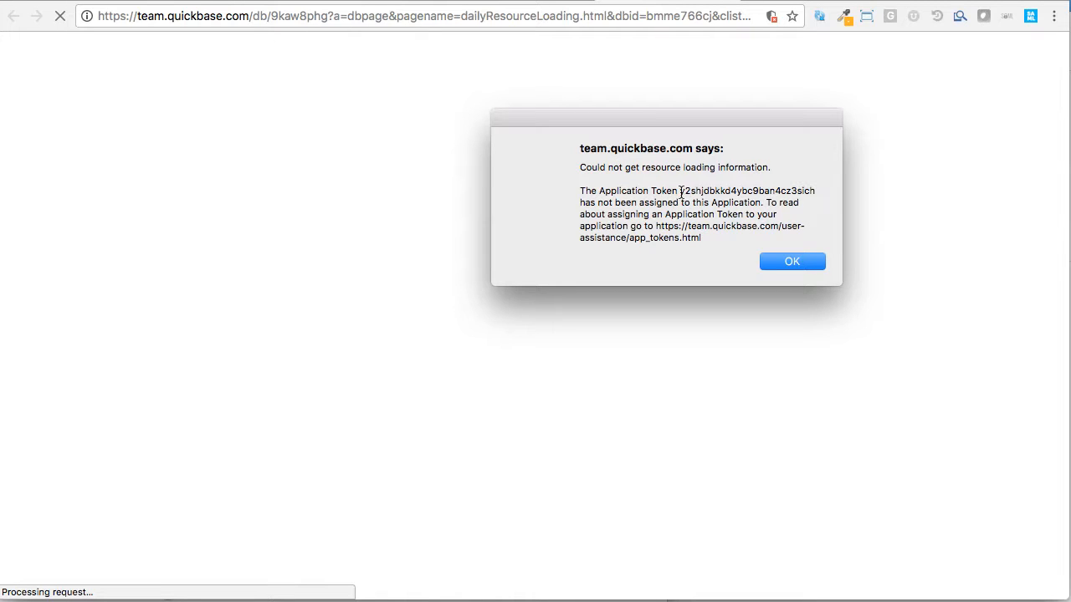
Note the unassigned application token in the alert, dismiss it, and go to the app's home dashboard.
left_click_drag(681, 193, 819, 190)
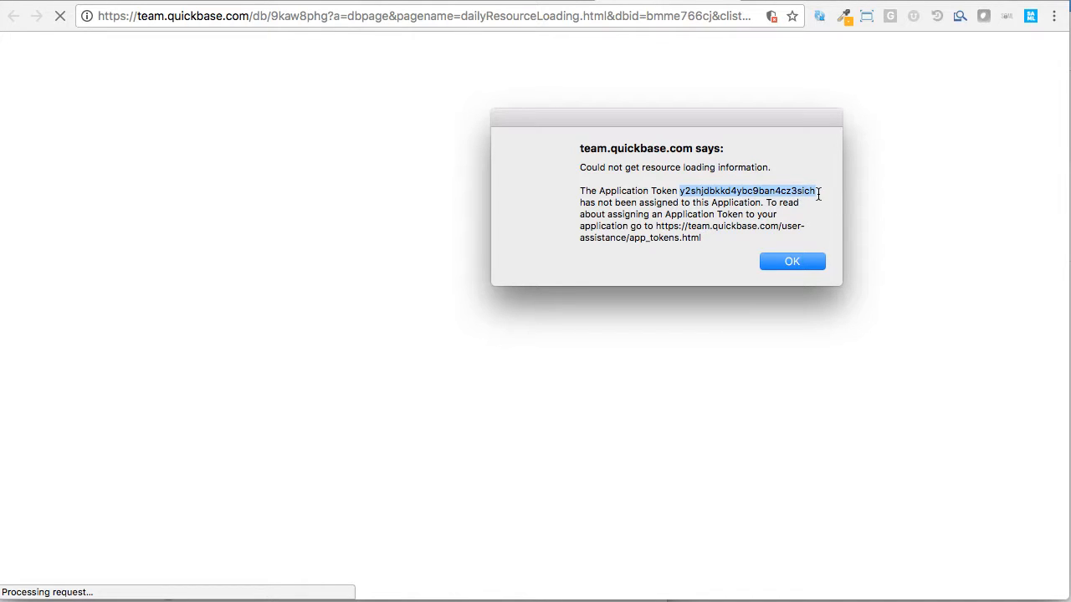
left_click(778, 263)
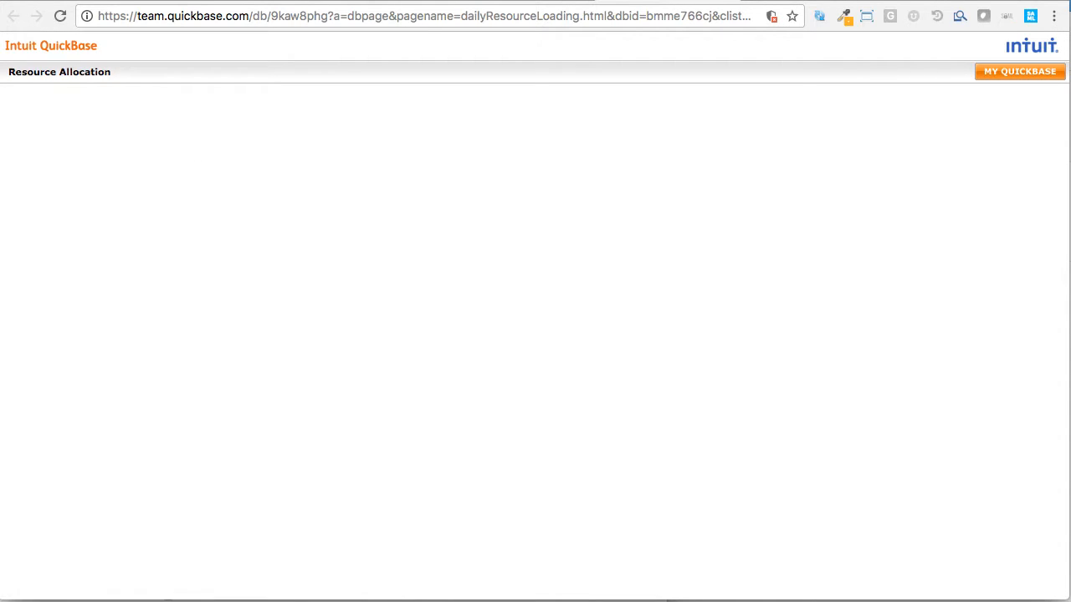
key("super+w")
left_click(55, 131)
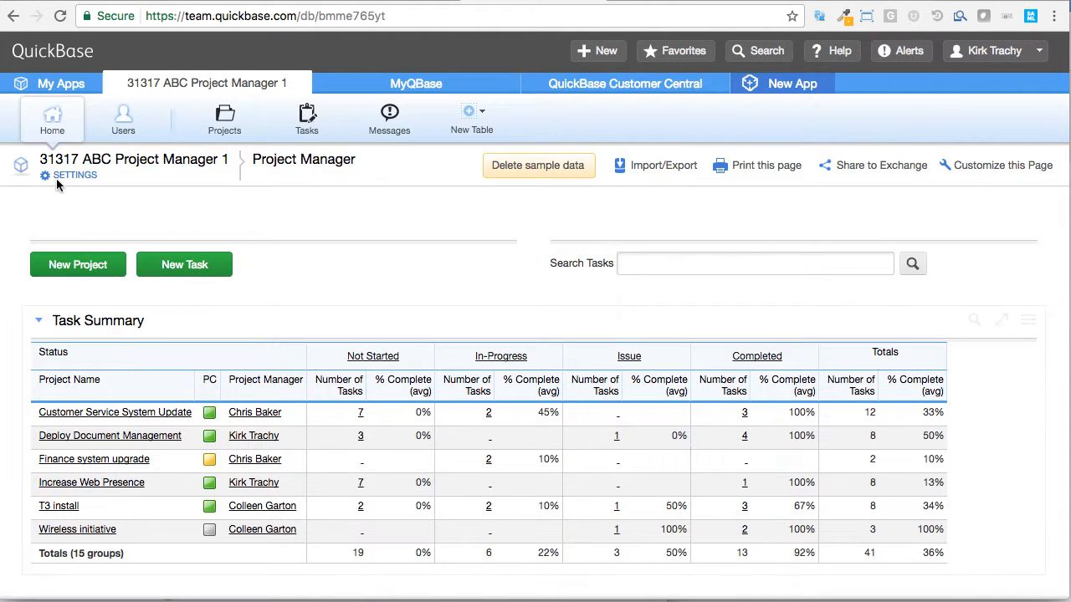
Select the Resource Allocation token on the app's Manage Application Tokens page.
left_click(62, 179)
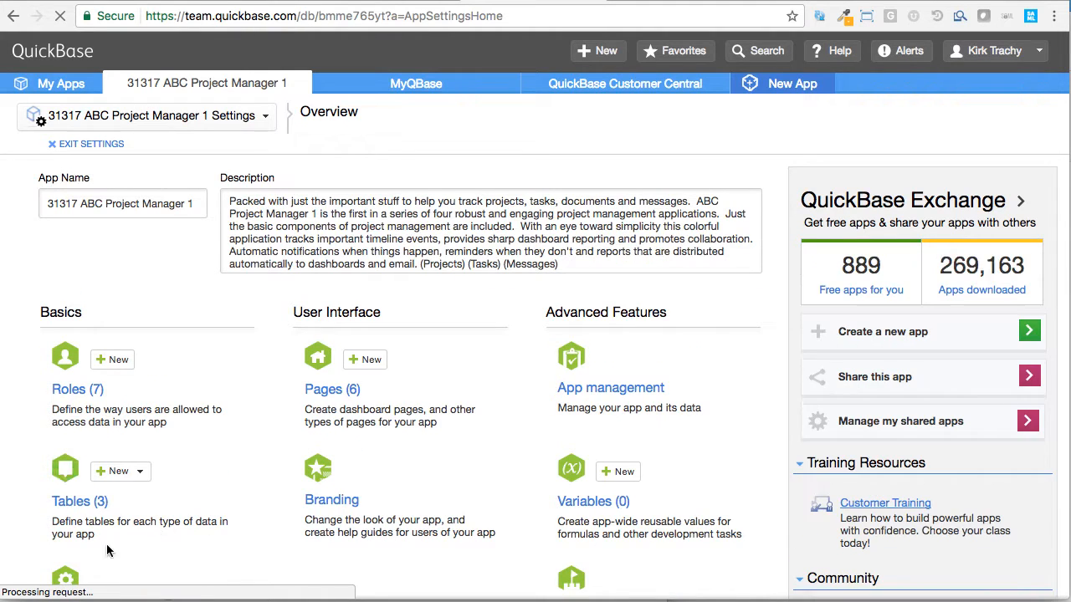
scroll(90, 521, "down", 3)
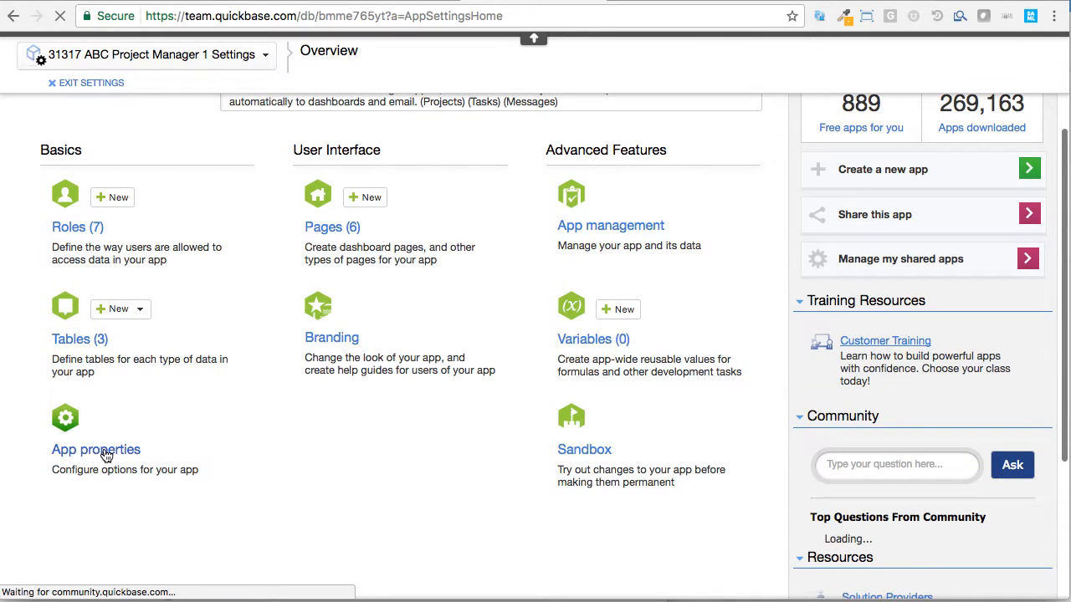
scroll(645, 387, "down", 5)
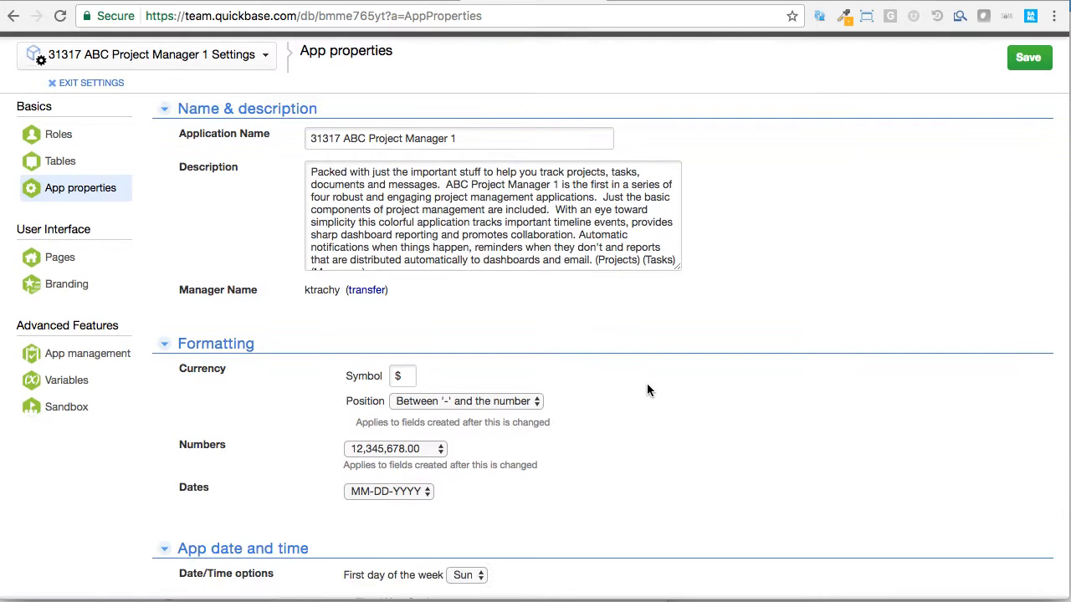
scroll(646, 389, "down", 4)
left_click(465, 397)
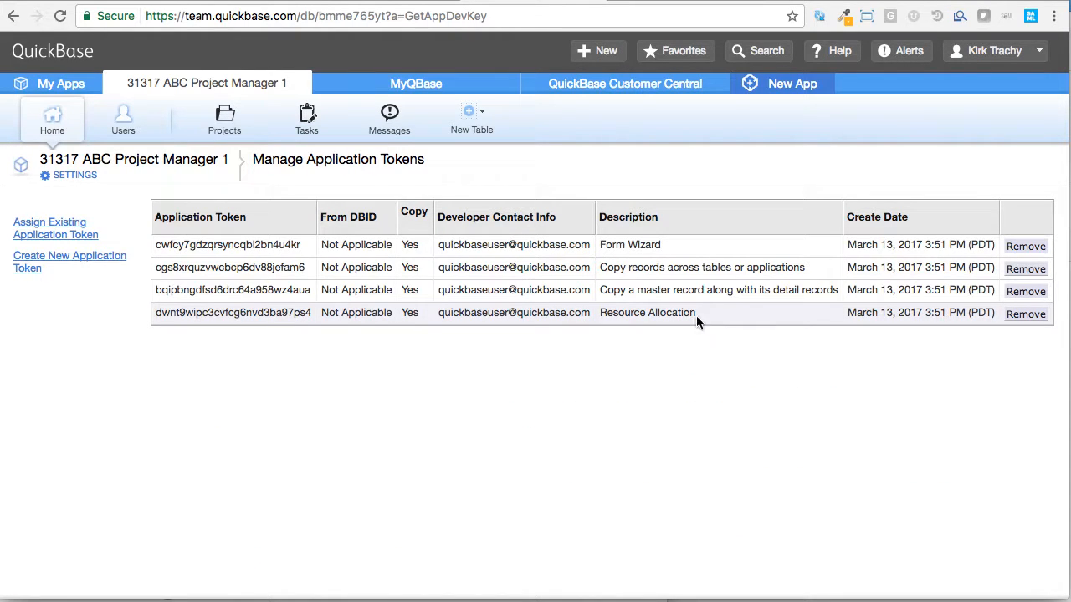
double_click(312, 313)
key("super+c")
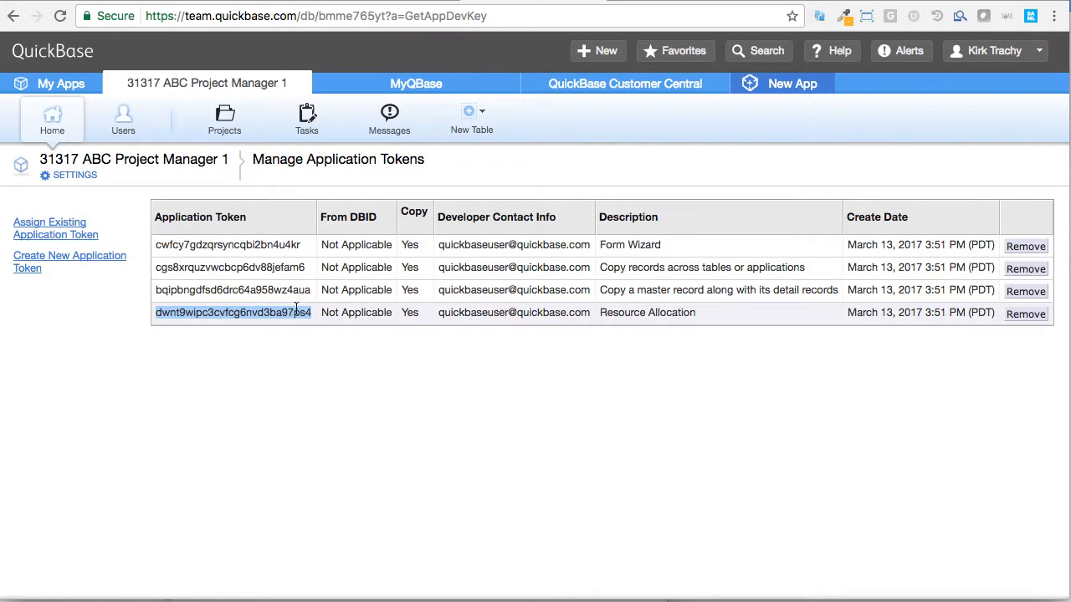
Return to the Task #71 record through the Tasks table.
left_click(319, 116)
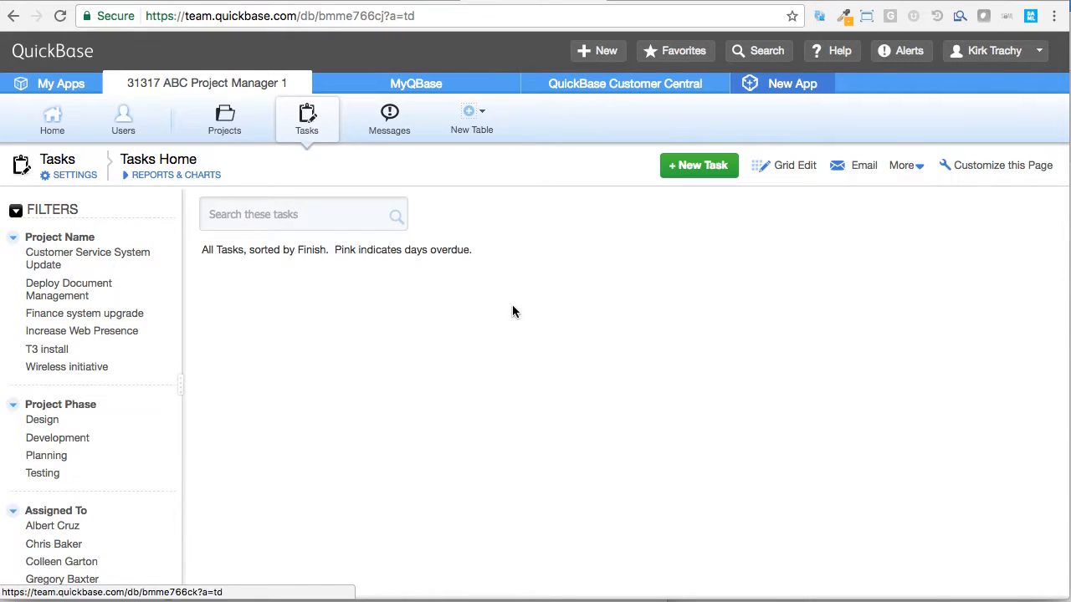
left_click(232, 362)
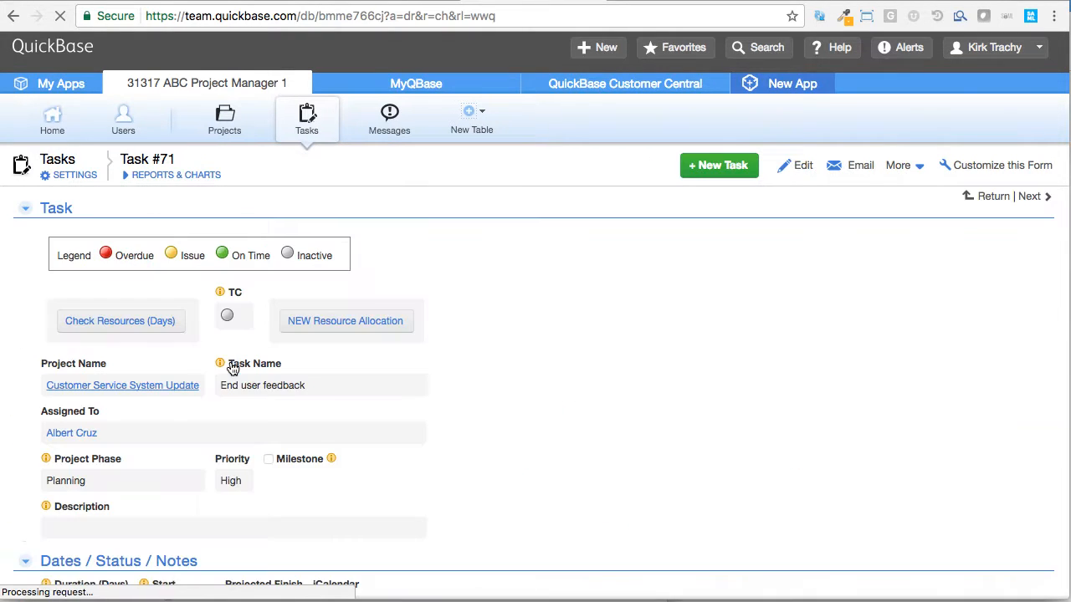
right_click(332, 309)
Replace the formula's apptoken value with the pasted Resource Allocation token and save the field.
left_click(441, 441)
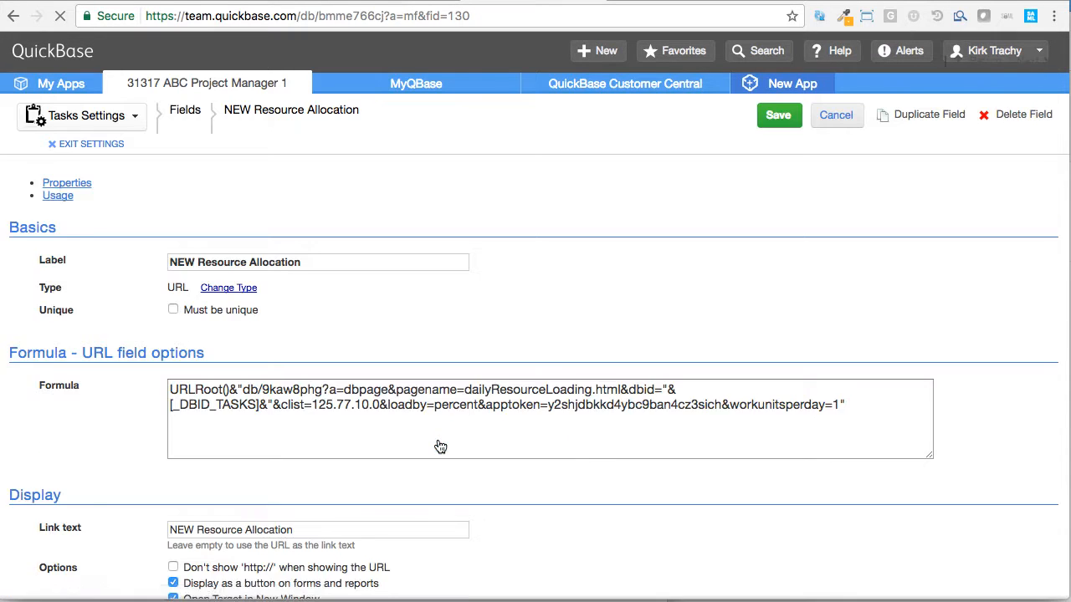
left_click_drag(562, 421, 739, 421)
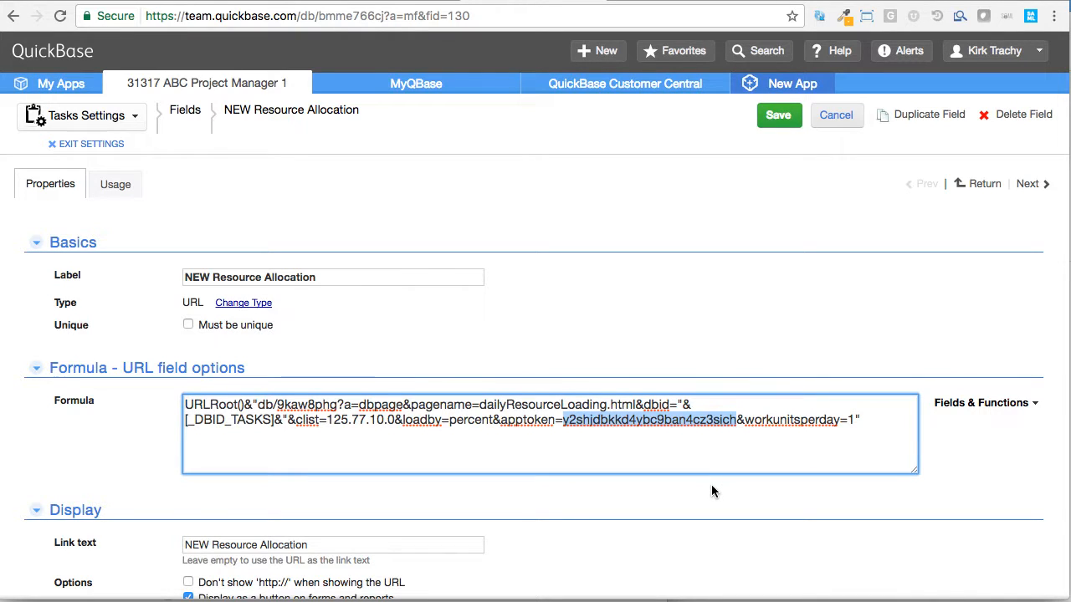
key("super+v")
left_click(777, 115)
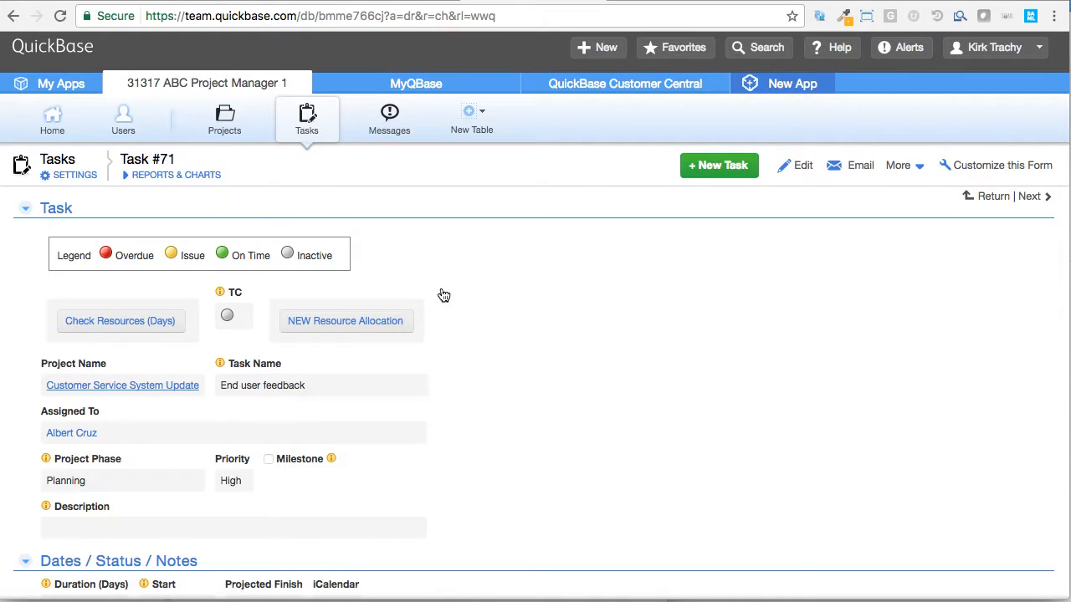
left_click(340, 324)
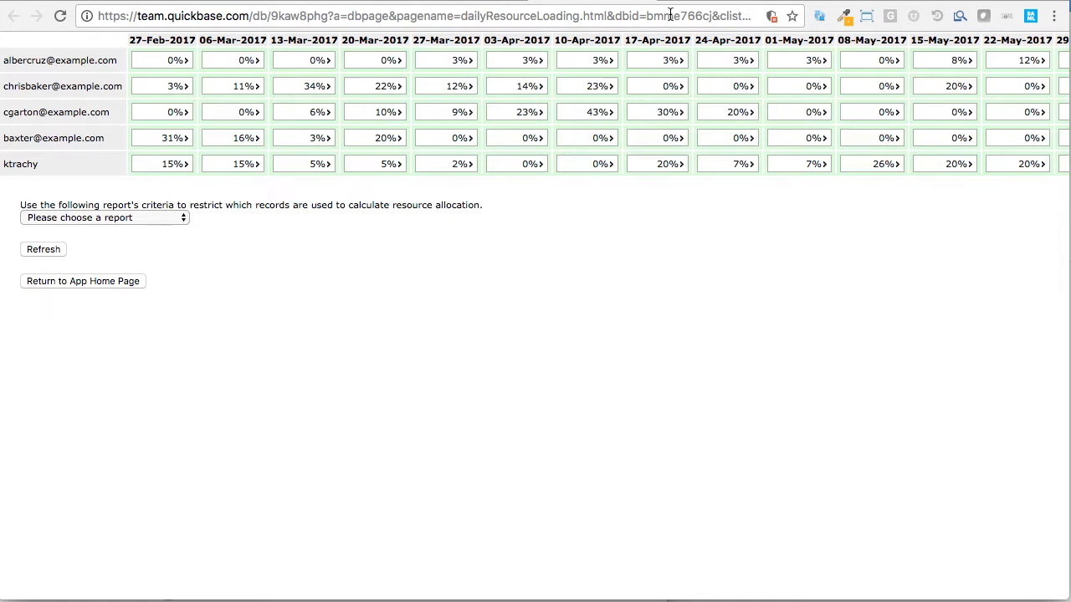
left_click(609, 15)
left_click(615, 16)
left_click_drag(616, 16, 793, 18)
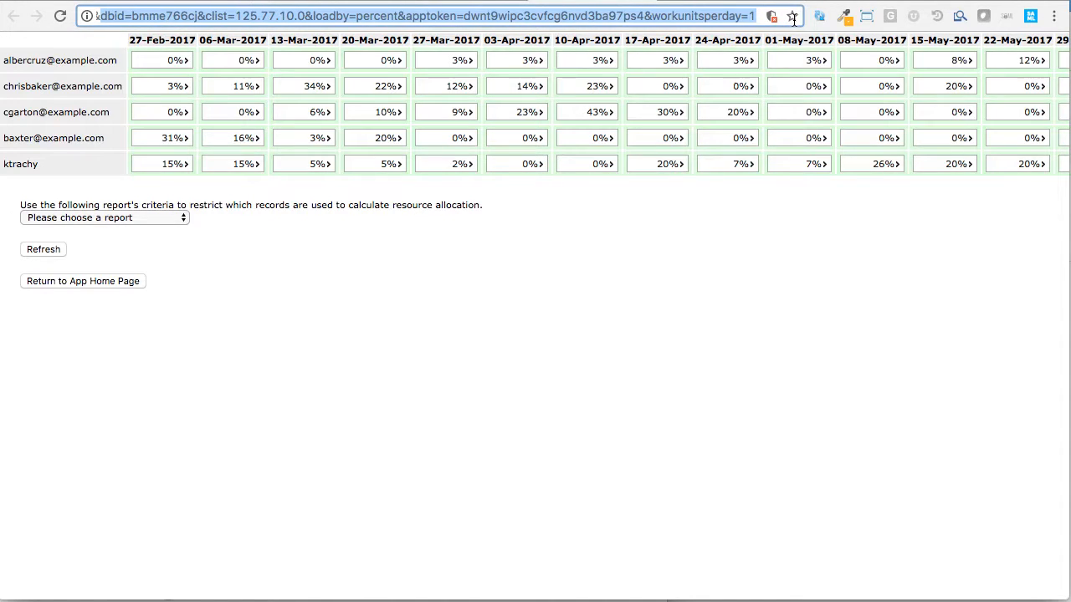
left_click(642, 15)
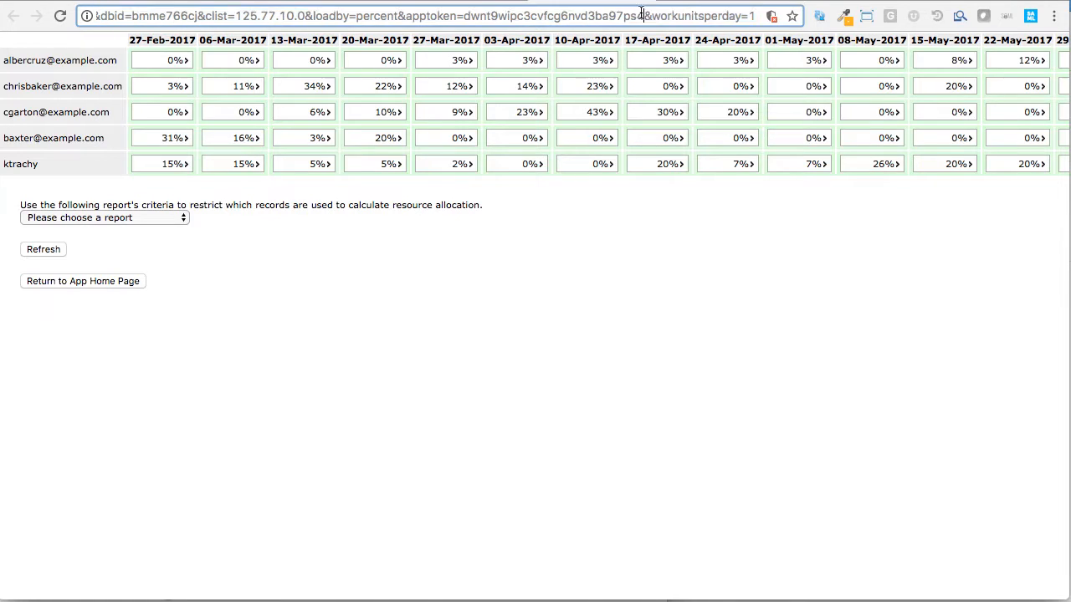
left_click_drag(645, 15, 757, 15)
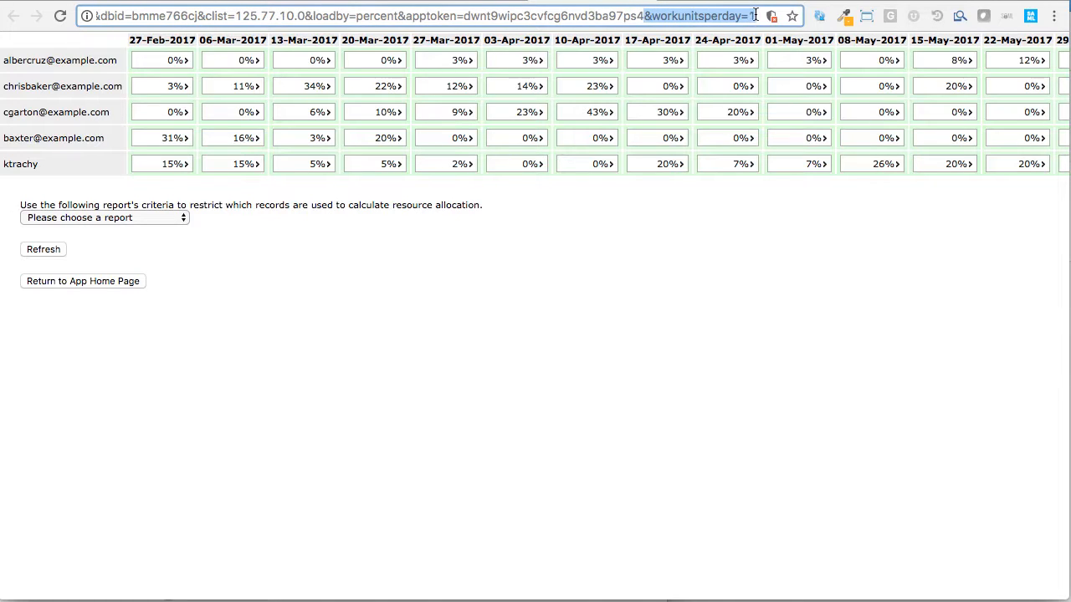
key("BackSpace")
key("Return")
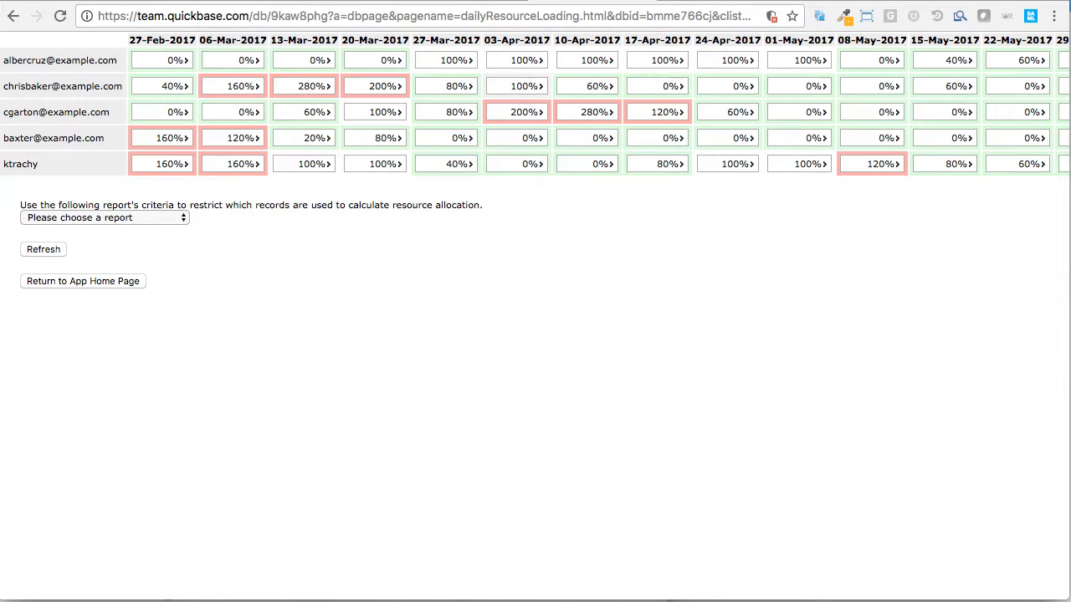
mouse_move(245, 168)
left_click(456, 1)
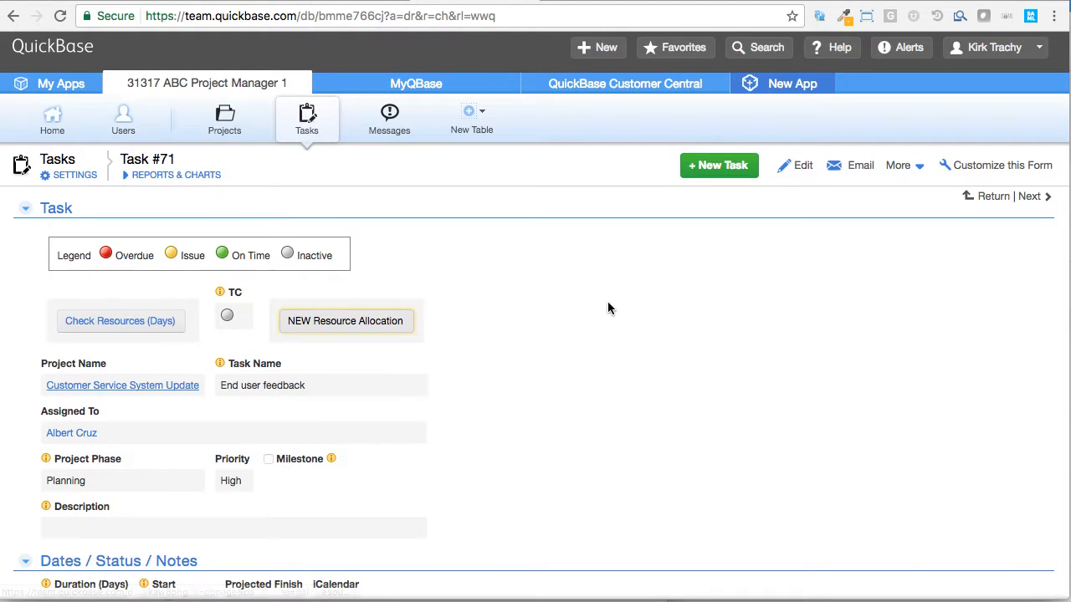
Delete &workunitsperday=1 from the NEW Resource Allocation formula and save the field.
right_click(342, 309)
left_click(434, 444)
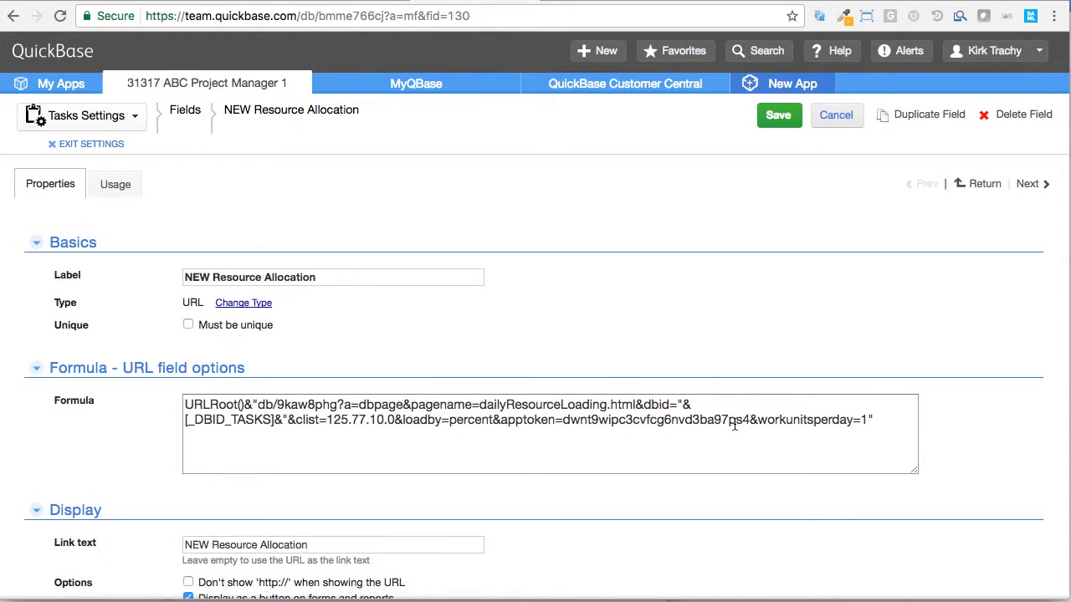
left_click_drag(751, 420, 869, 419)
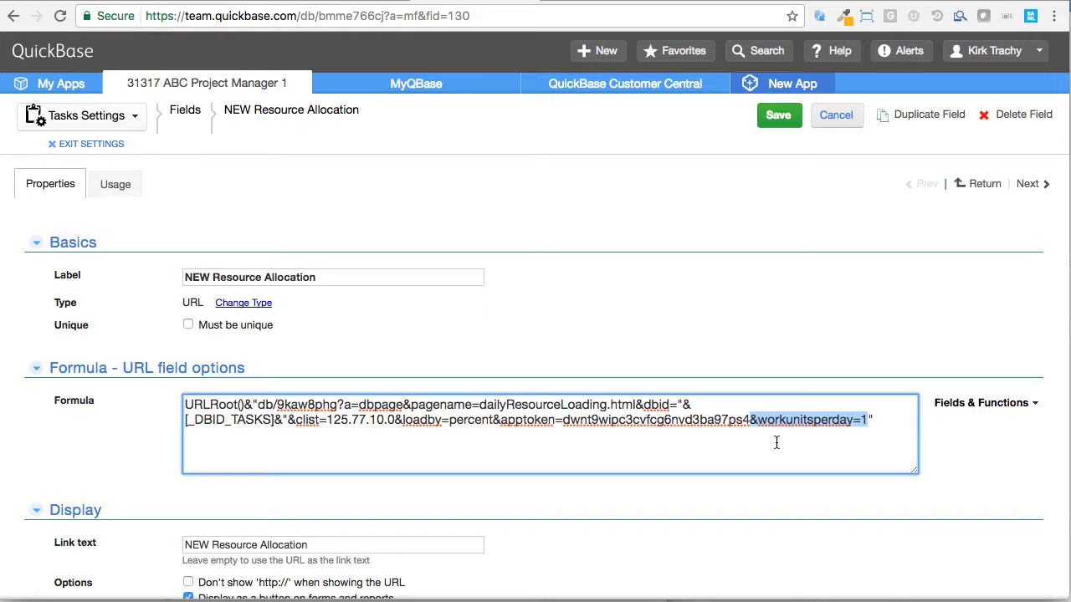
key("BackSpace")
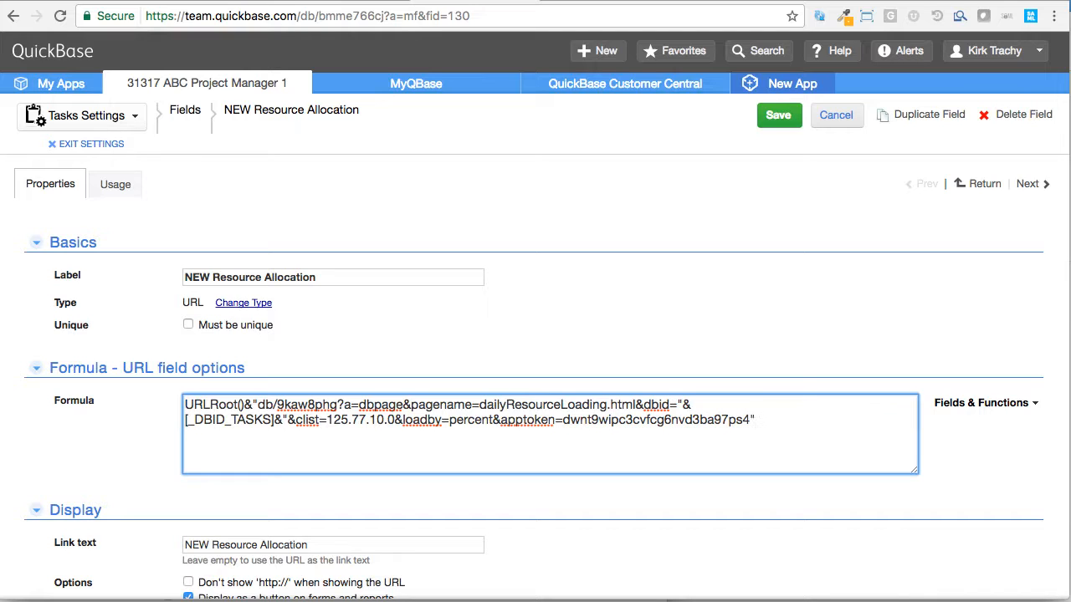
left_click(825, 423)
left_click(777, 116)
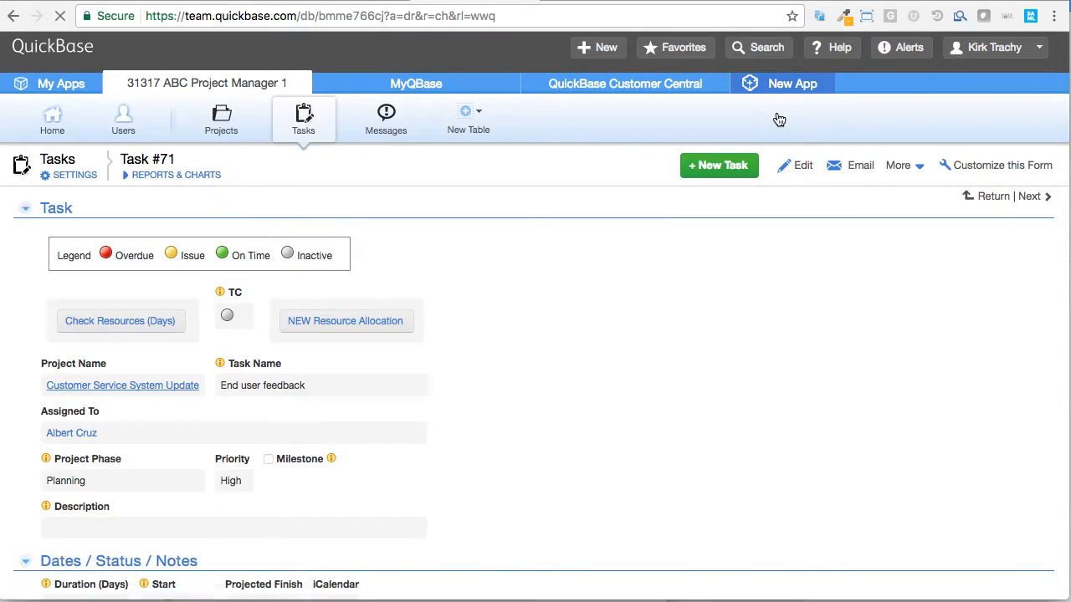
Open the resource loading grid, inspect the query parameters in its address, then return to Task #71.
left_click(331, 326)
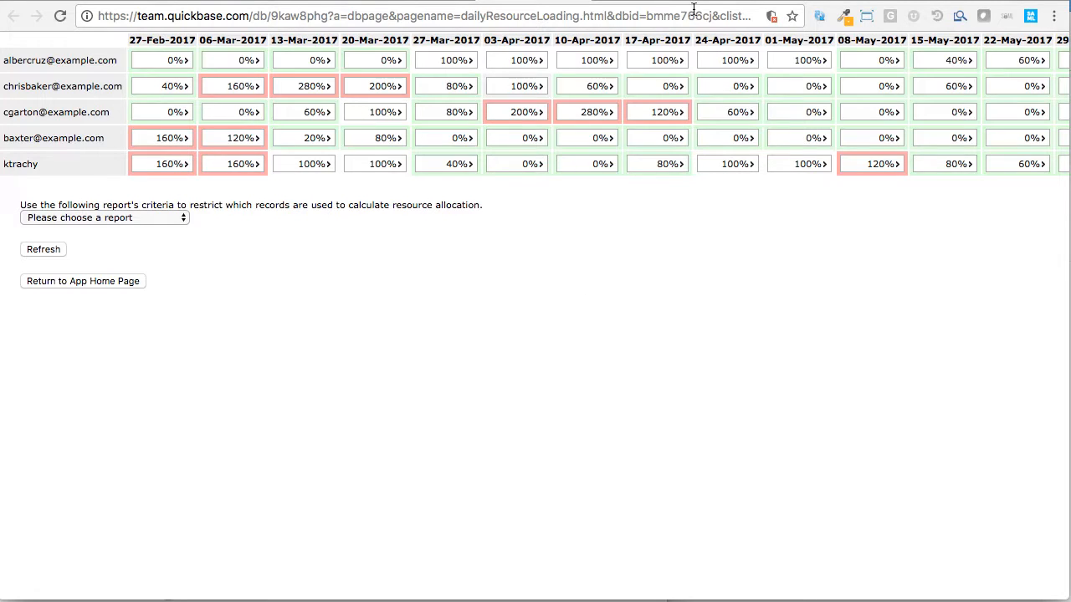
left_click_drag(694, 10, 830, 25)
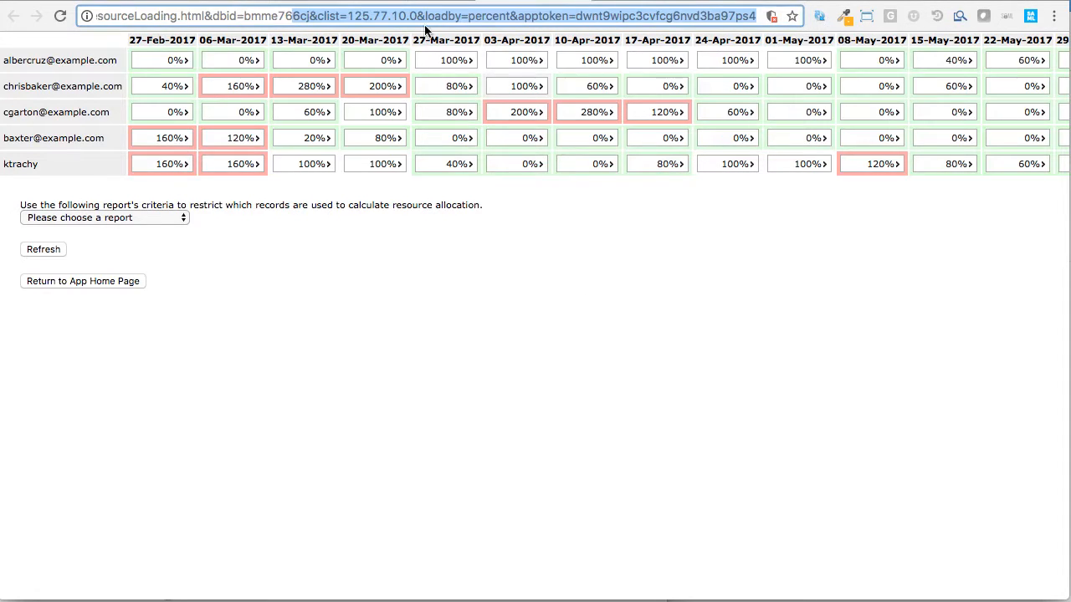
left_click_drag(349, 16, 355, 16)
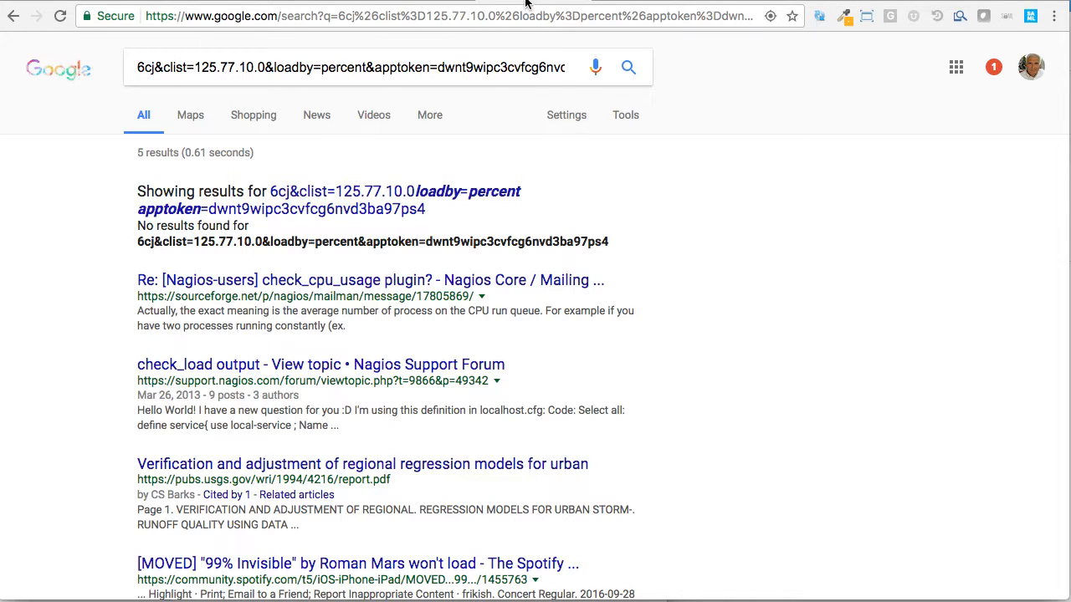
left_click(429, 0)
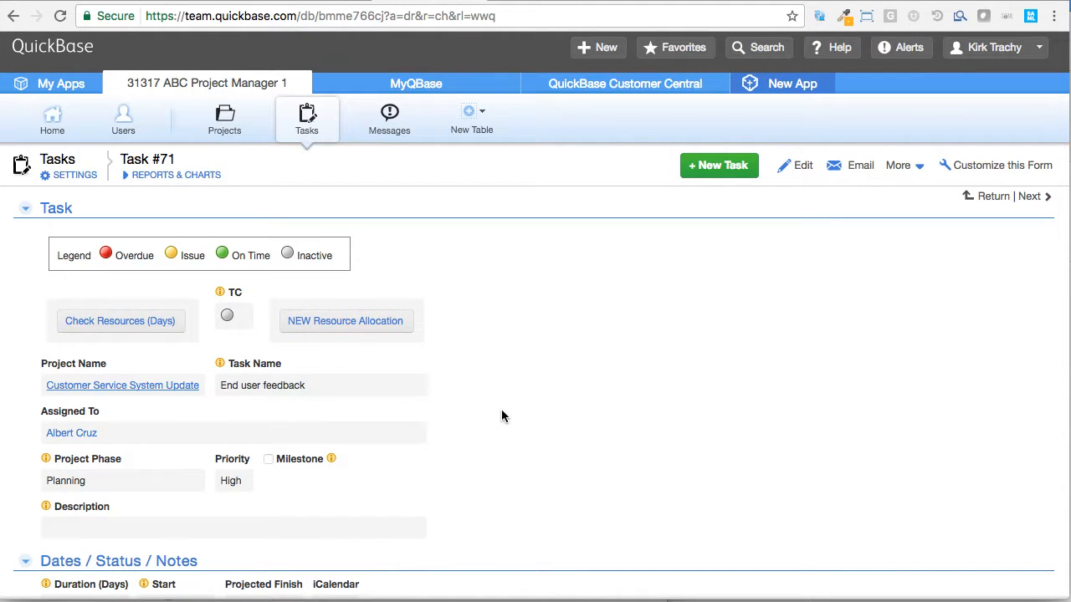
Insert the UserToName field after Assigned To on the Task form, displaying the assignee's name.
right_click(269, 365)
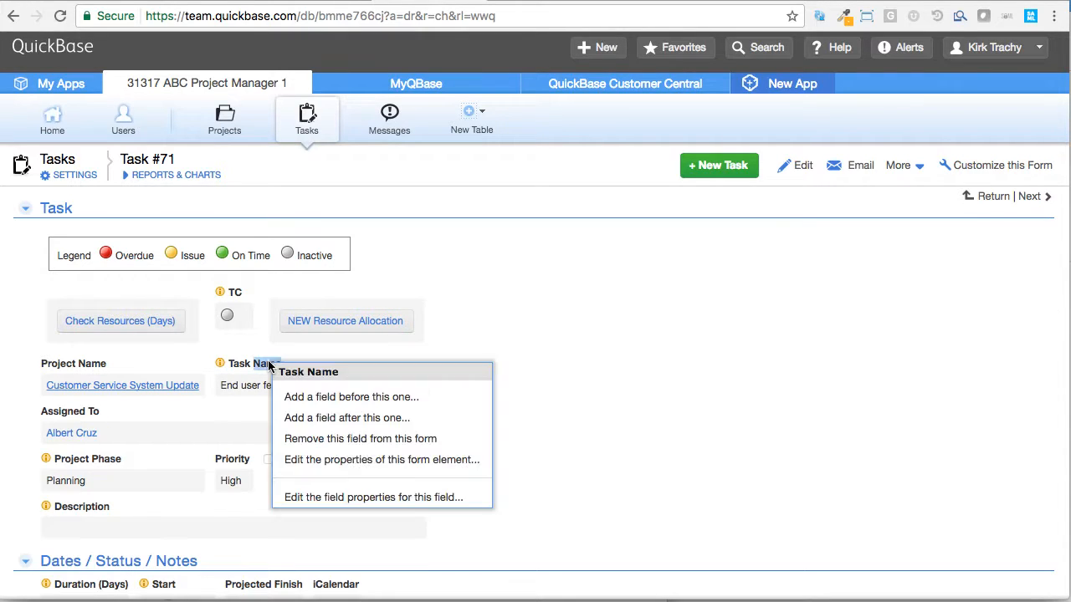
left_click(667, 394)
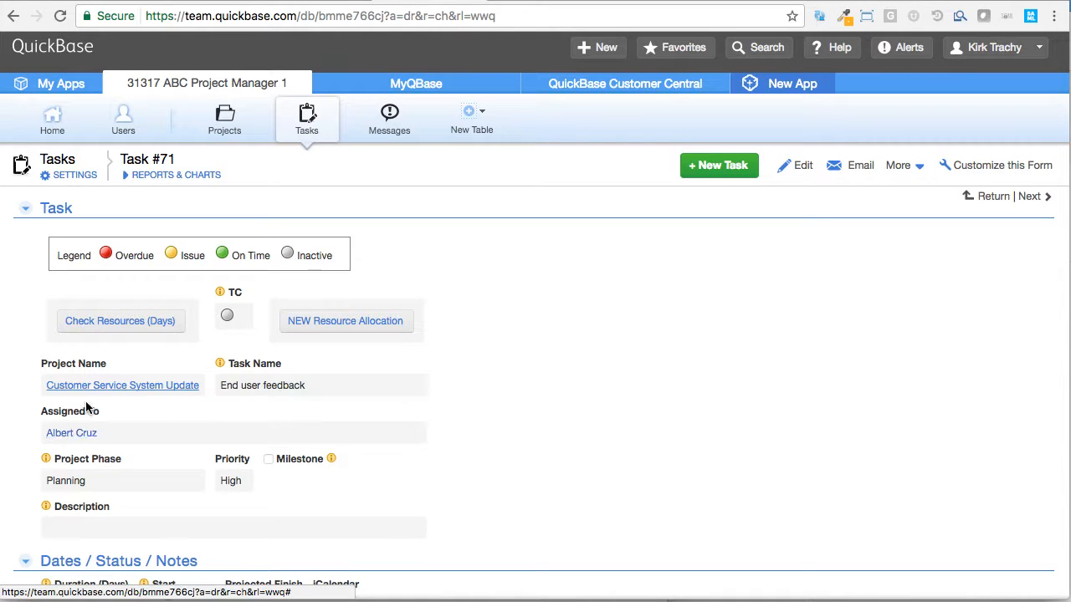
right_click(82, 410)
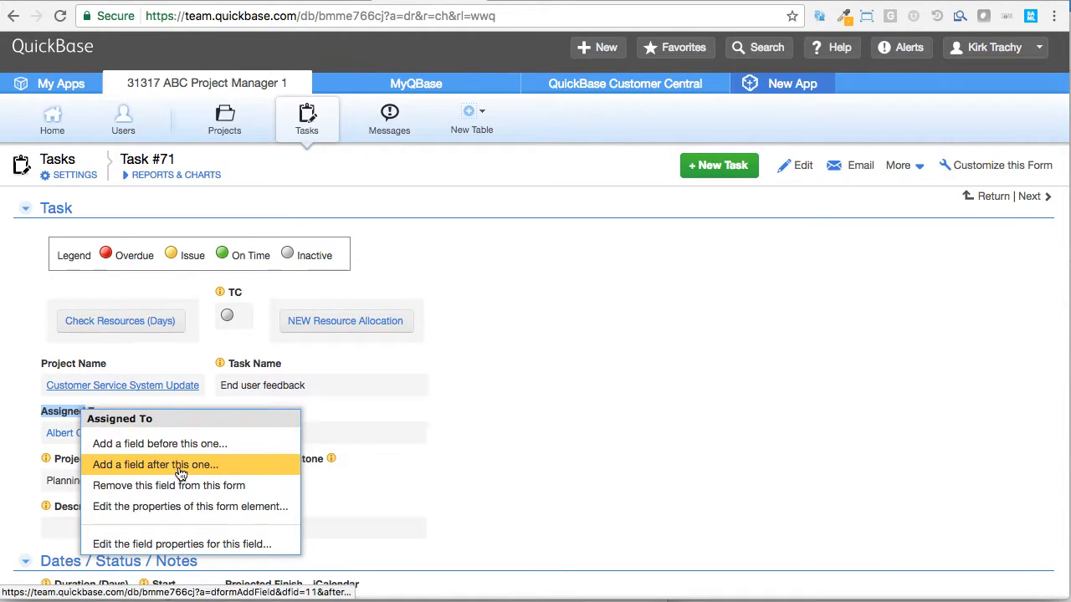
left_click(177, 467)
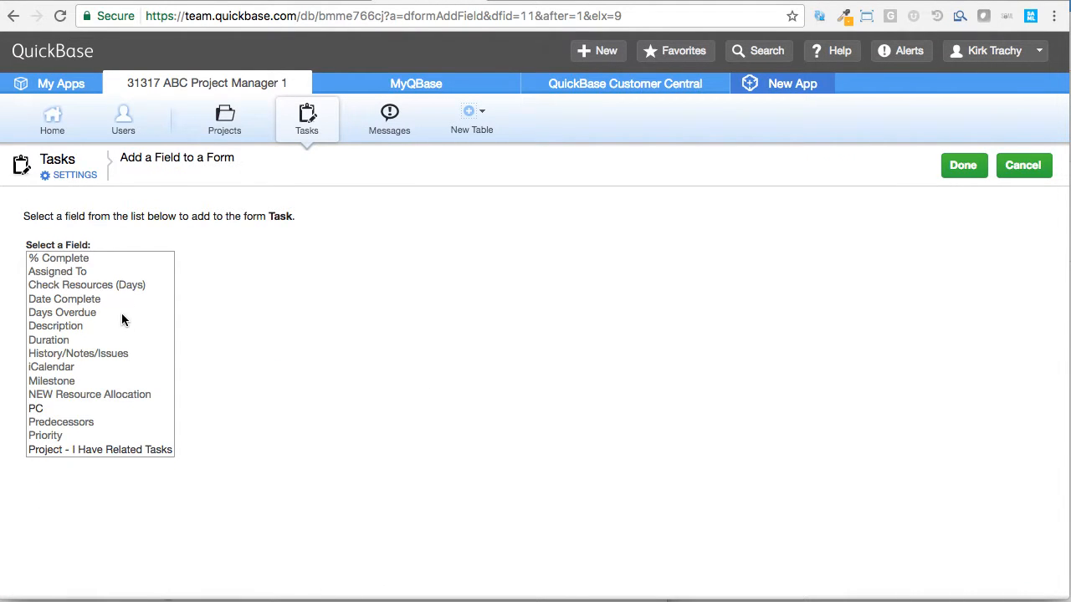
scroll(122, 318, "down", 5)
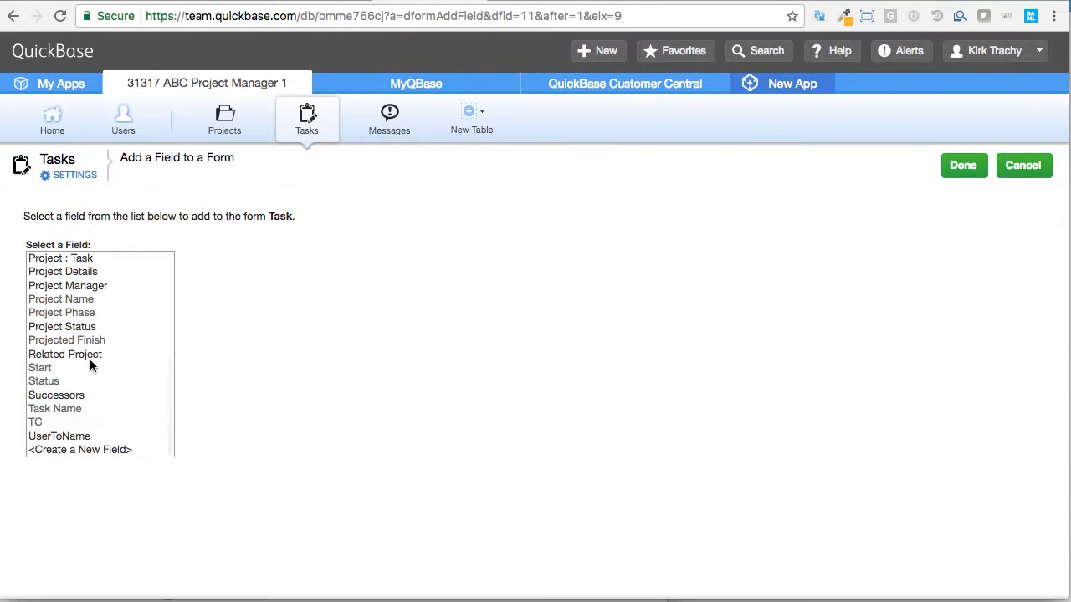
left_click(82, 433)
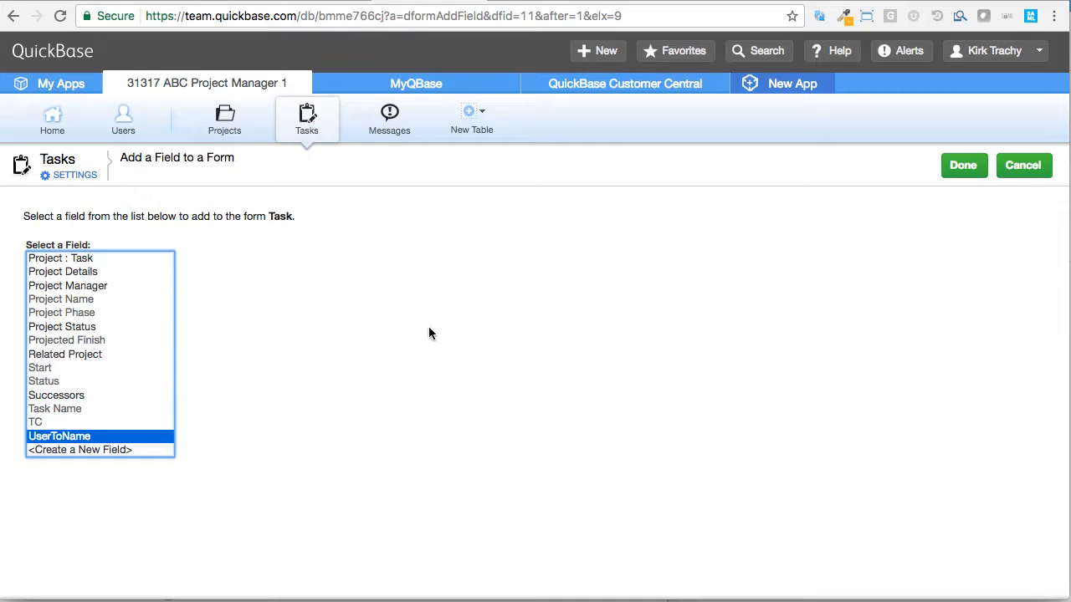
left_click(953, 166)
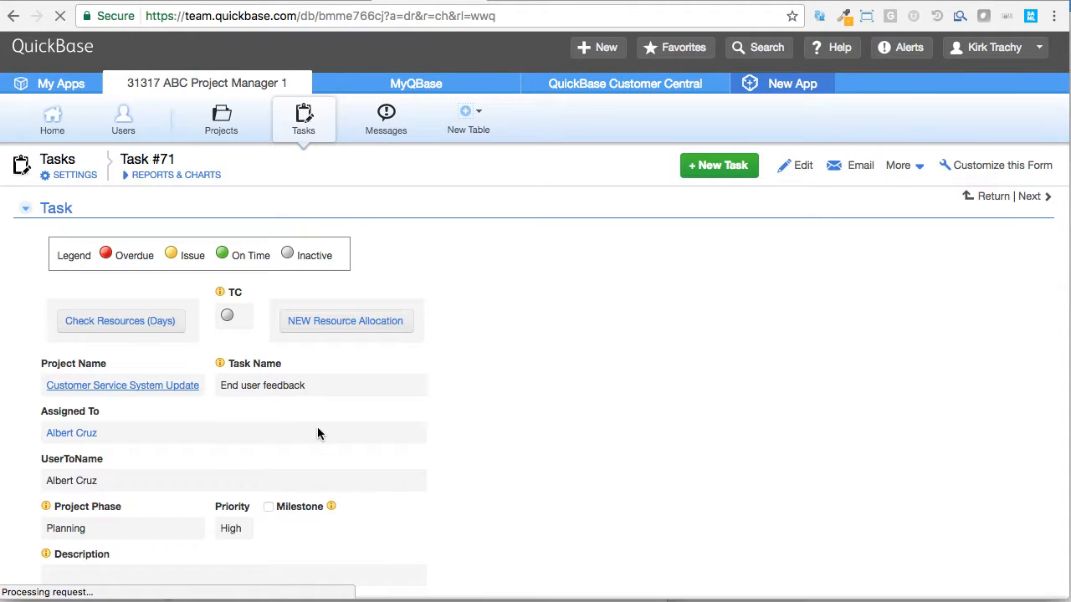
scroll(411, 419, "down", 5)
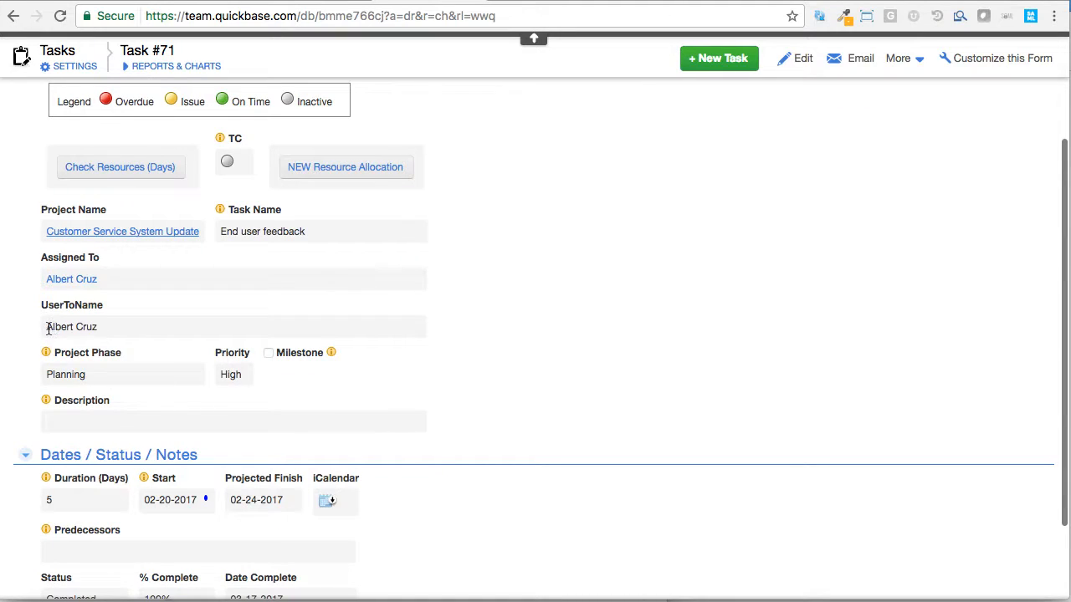
Review the UserToName field's Text type and its UserToName([Assigned To]) formula.
left_click_drag(45, 327, 114, 328)
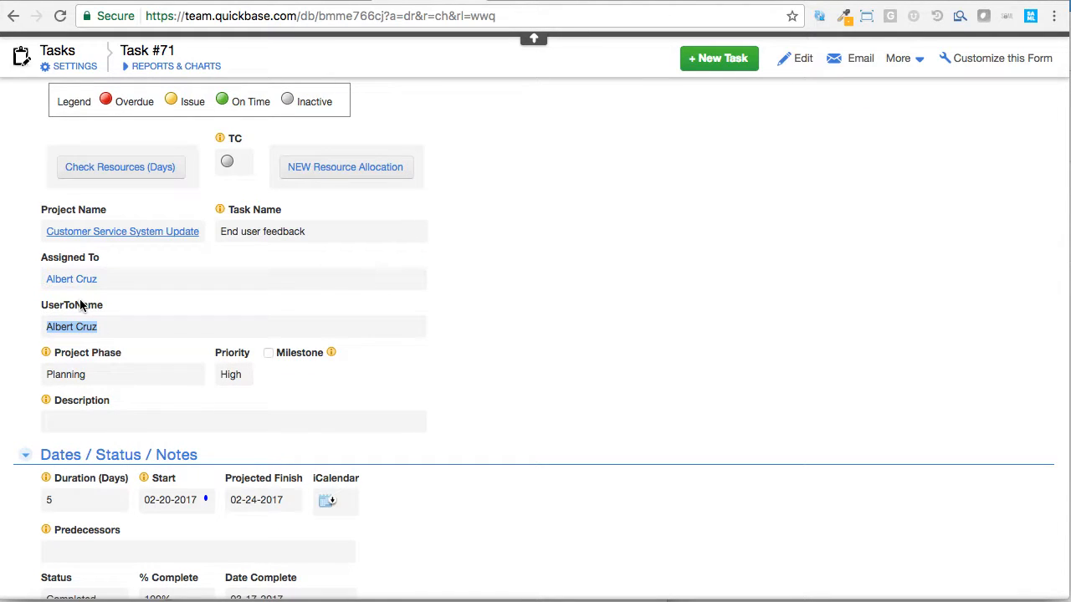
right_click(80, 303)
left_click(185, 436)
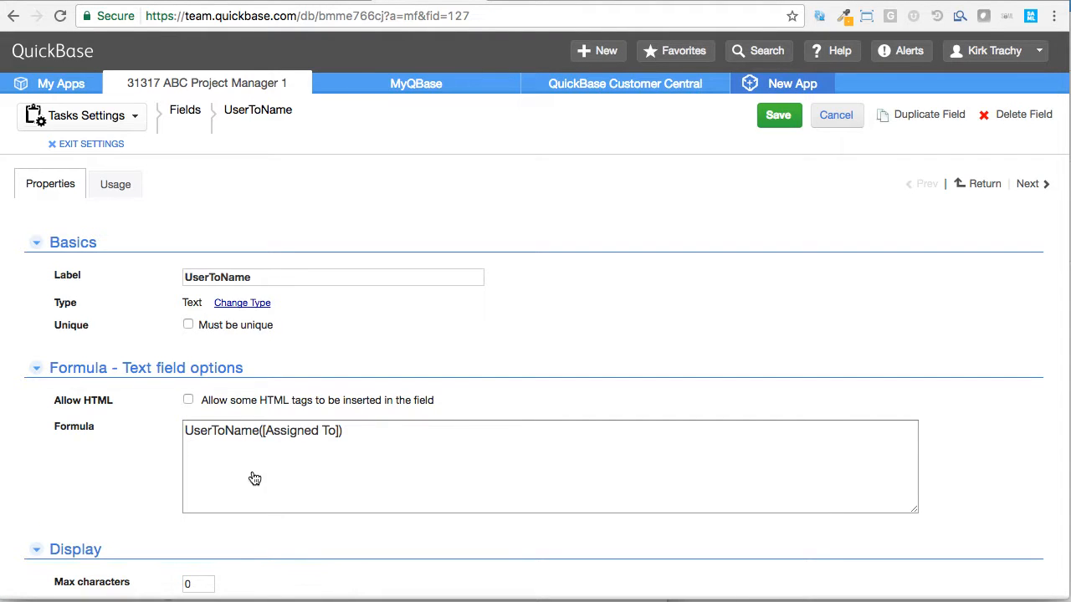
left_click_drag(184, 303, 208, 307)
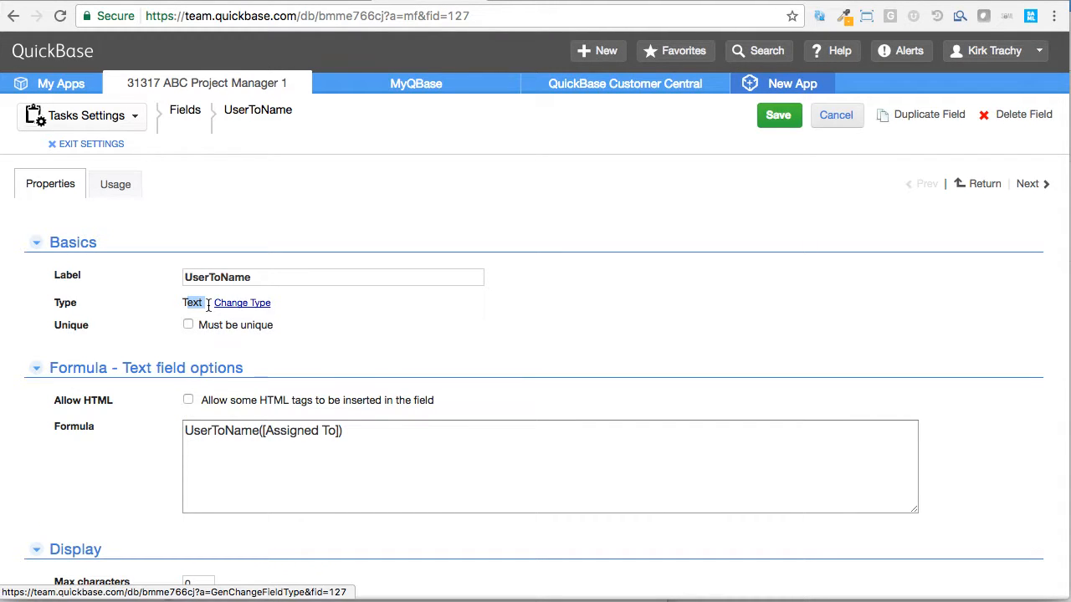
left_click(262, 434)
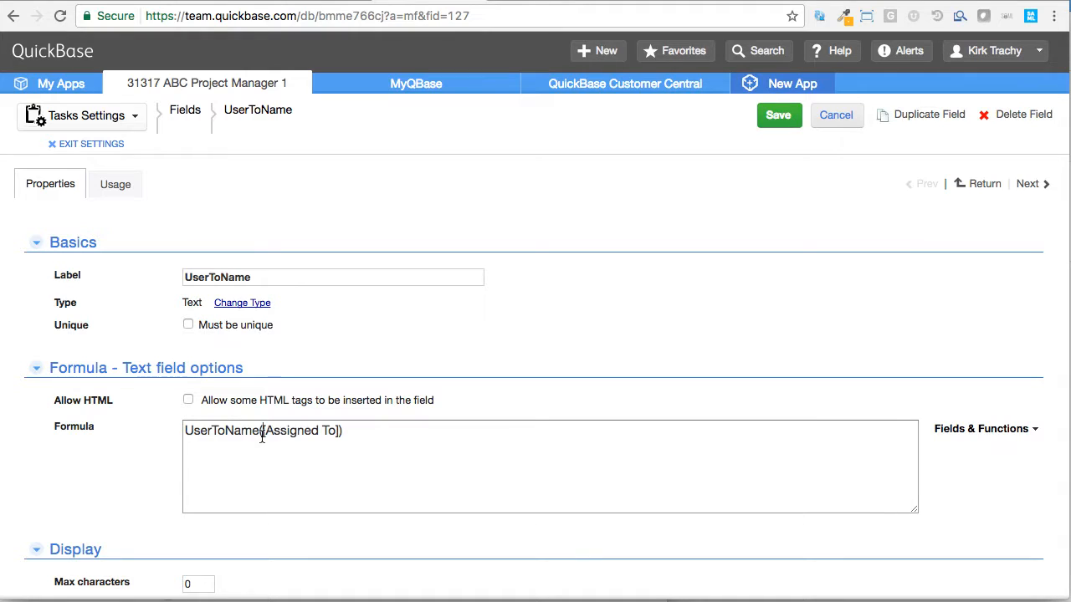
left_click_drag(262, 436, 346, 440)
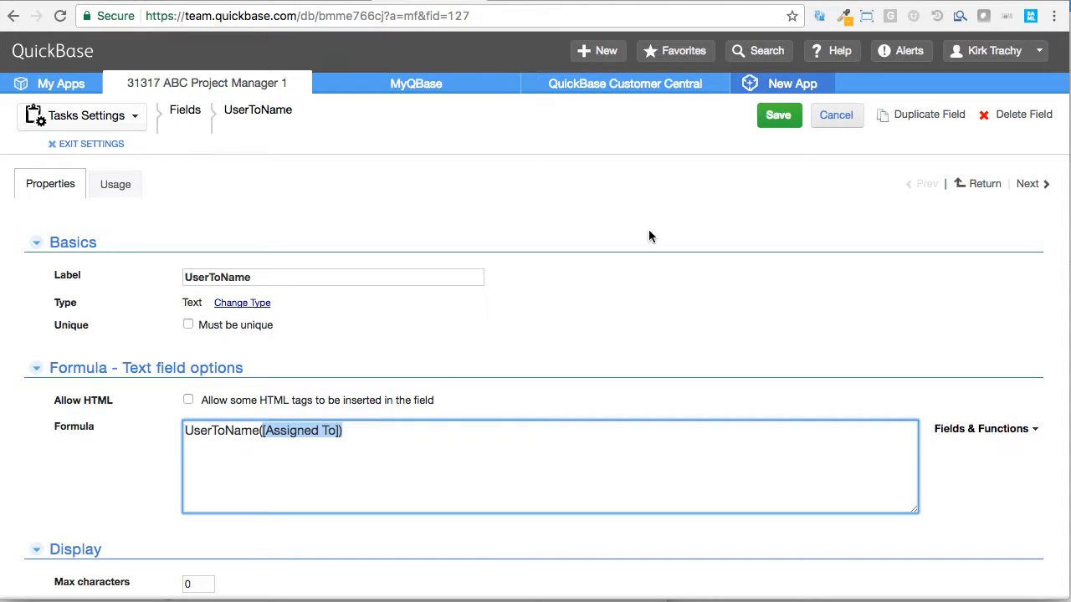
left_click(545, 349)
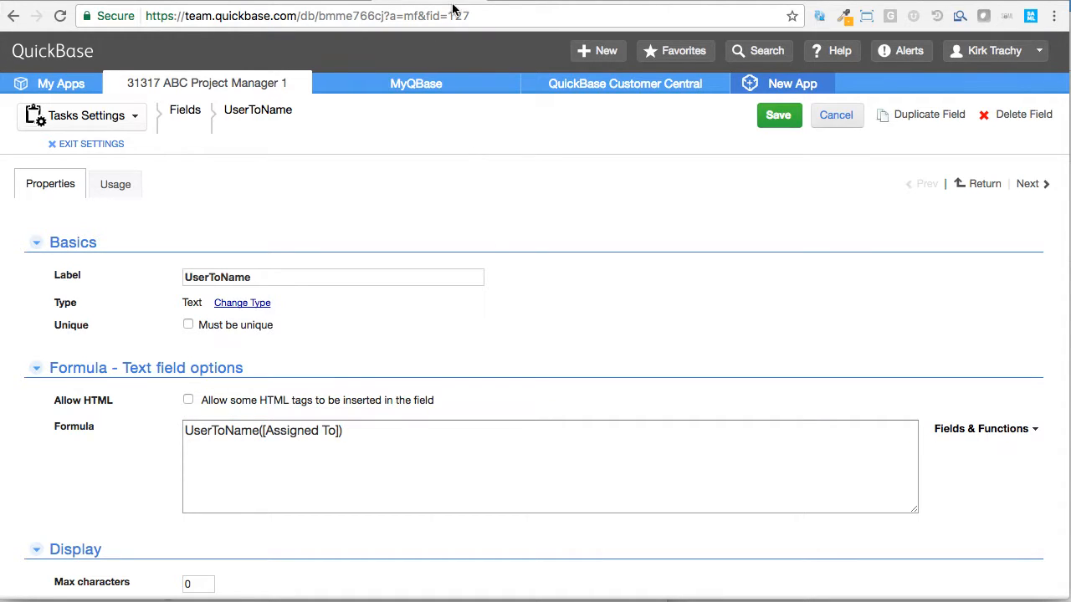
Note field id 127 in the page address, then go to the Tasks Home list.
left_click(449, 16)
left_click_drag(447, 16, 486, 17)
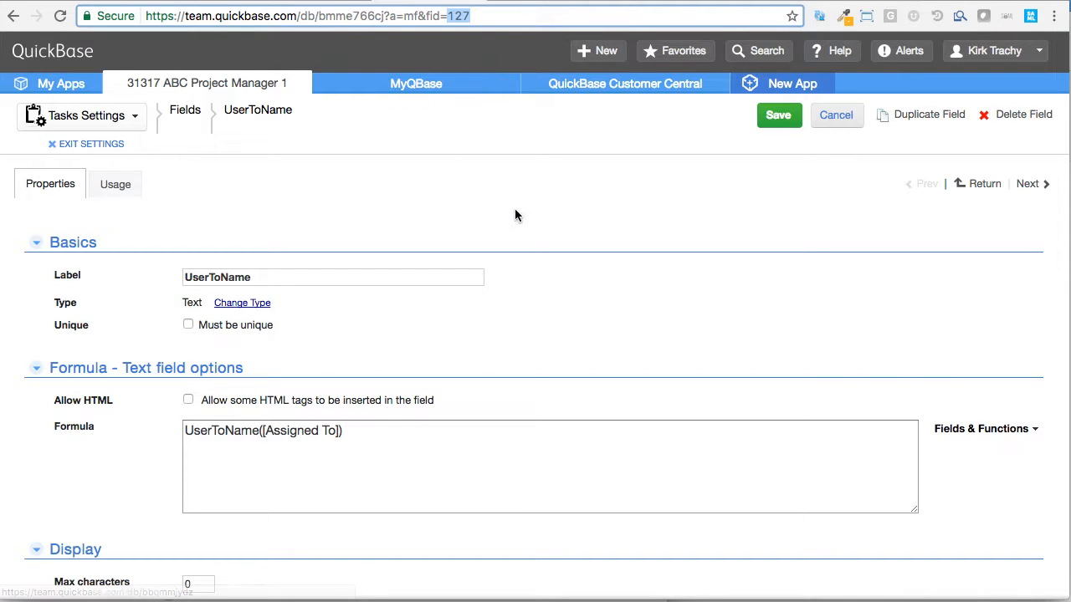
left_click(239, 83)
left_click(326, 120)
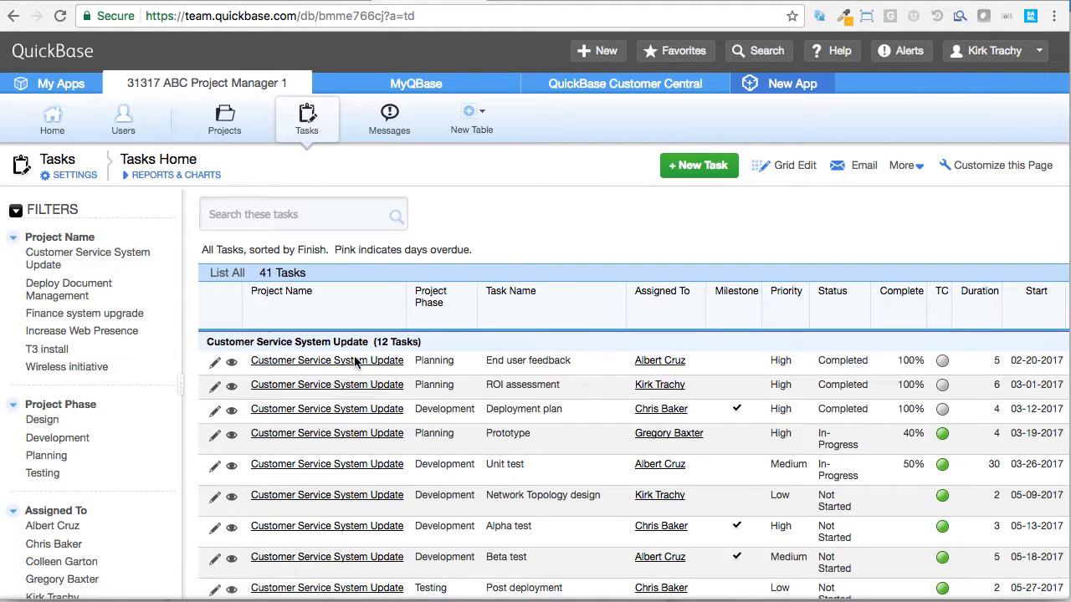
Open the field properties of NEW Resource Allocation on Task #71, End user feedback.
left_click(238, 364)
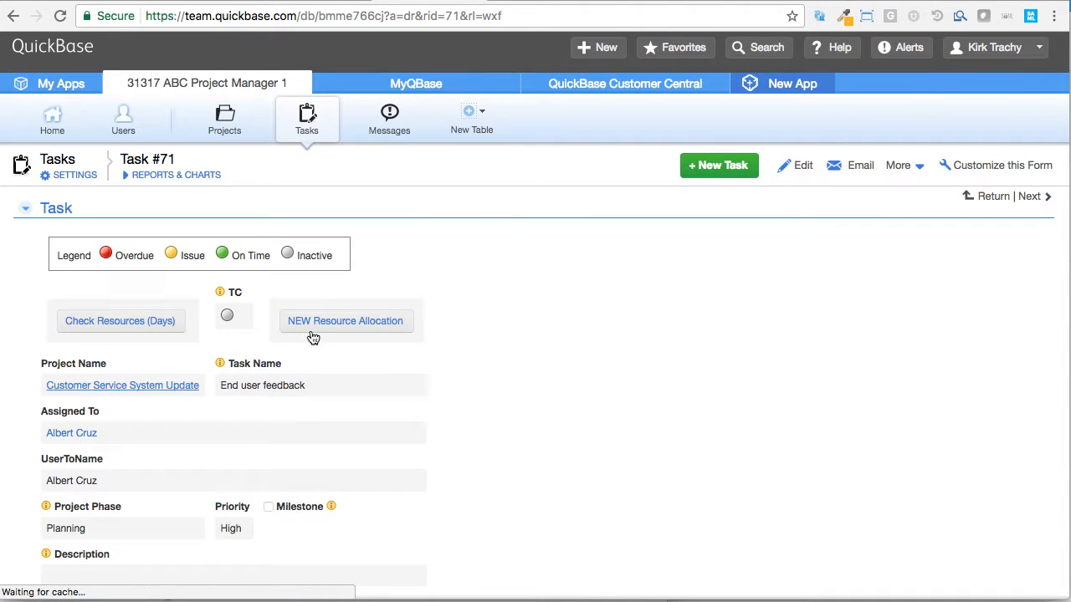
right_click(348, 308)
left_click(421, 437)
Edit the formula so clist reads 127.77.10.0 instead of 125.77.10.0, and save.
left_click_drag(339, 422, 352, 425)
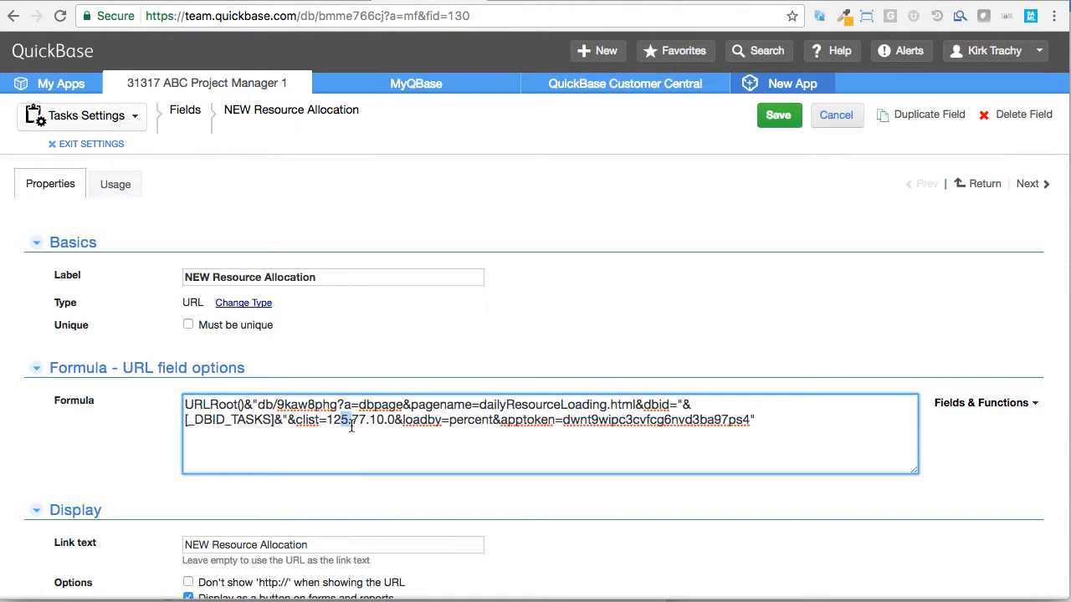
left_click(347, 419)
key("super+Tab")
left_click_drag(348, 419, 341, 419)
type("7")
left_click(770, 117)
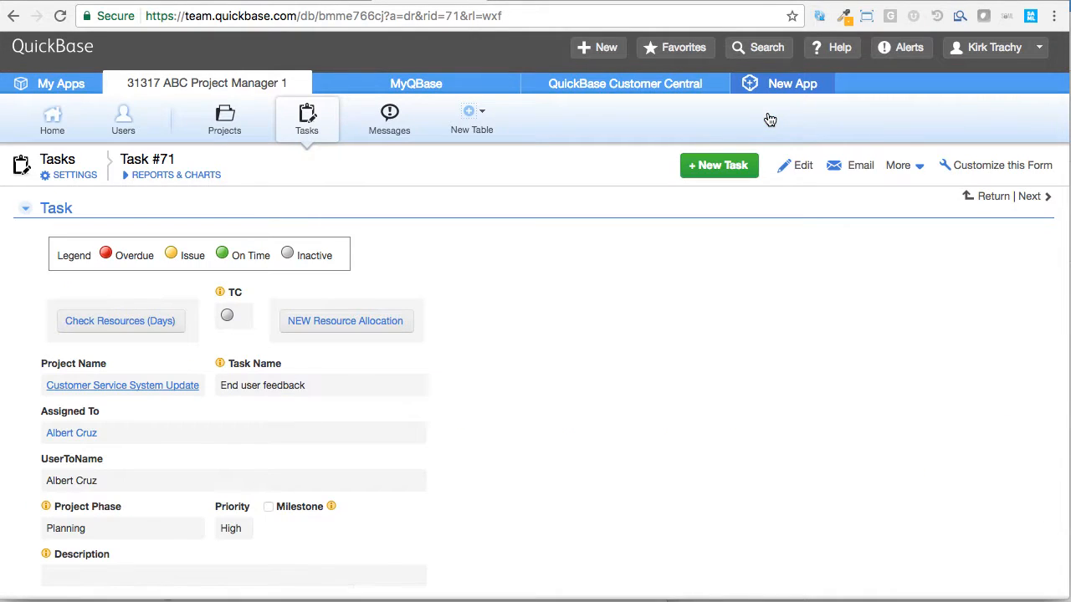
left_click(358, 323)
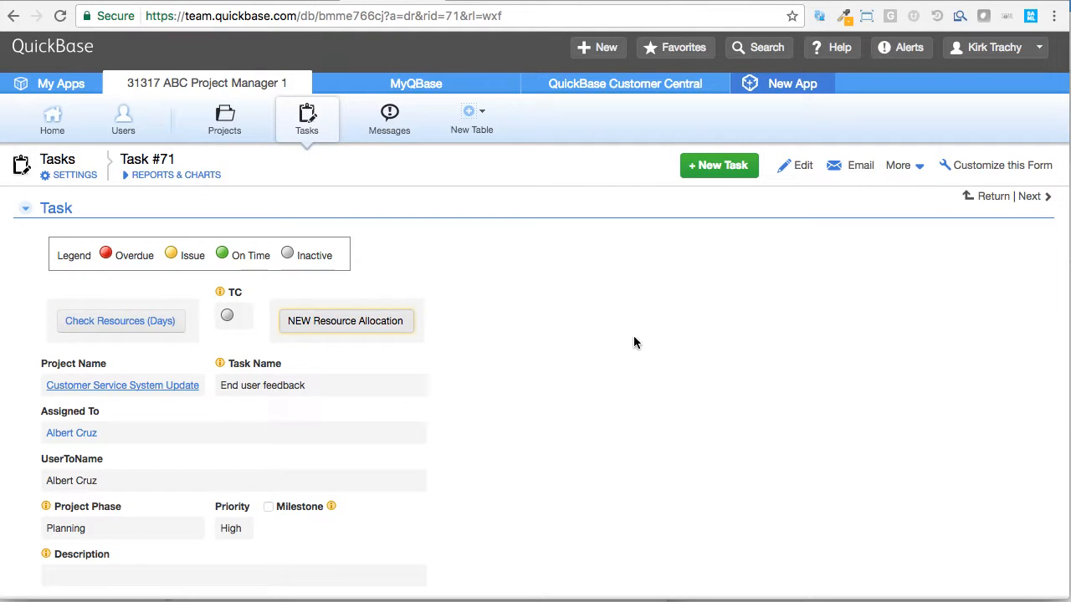
scroll(633, 339, "down", 1)
scroll(633, 344, "down", 1)
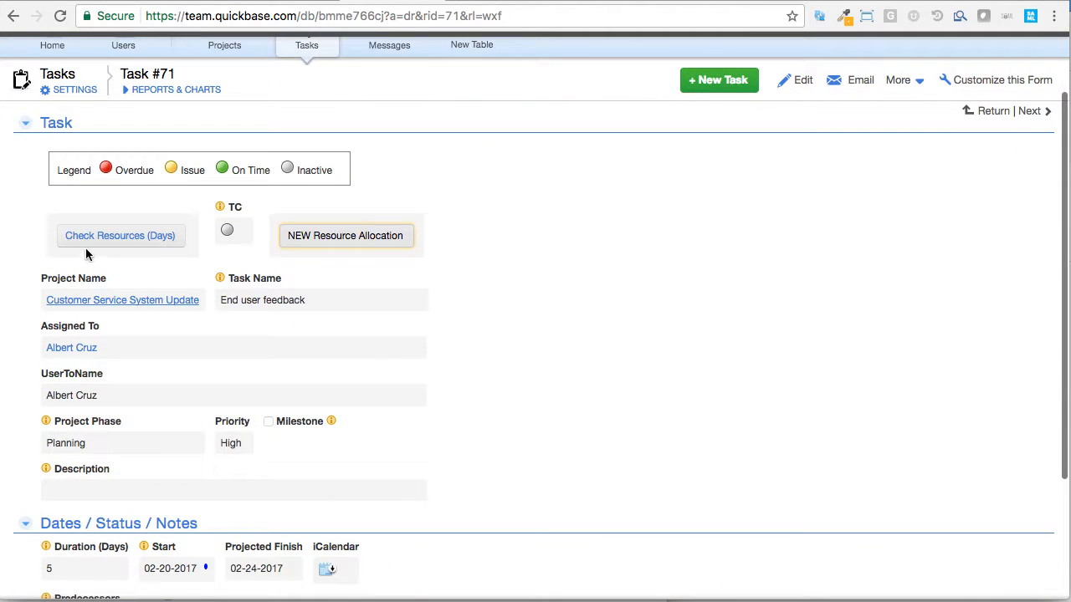
left_click(161, 242)
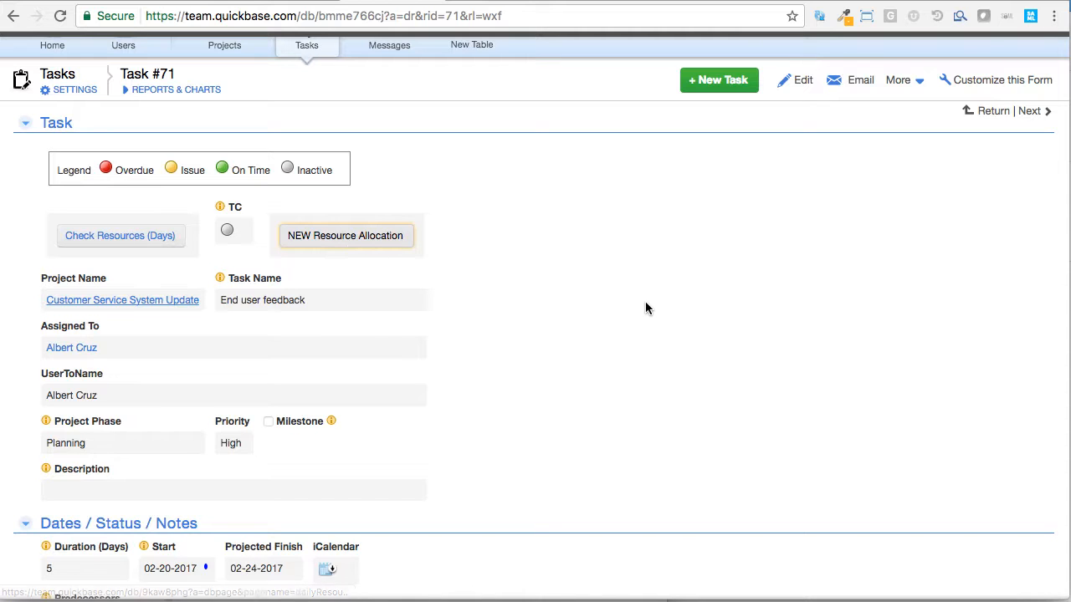
scroll(645, 309, "down", 5)
scroll(645, 309, "up", 7)
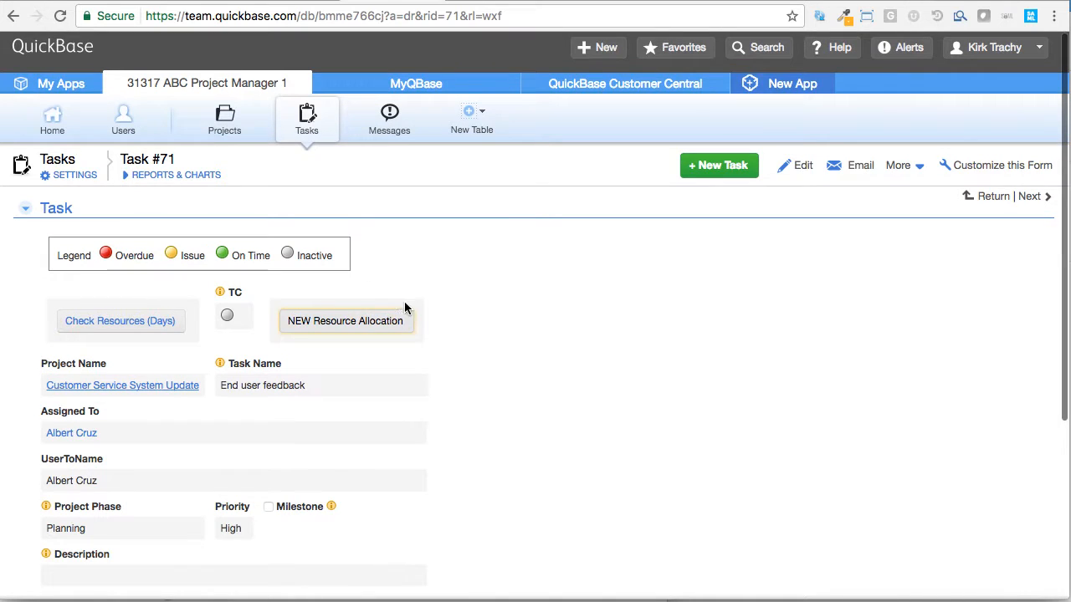
Switch to Outlook and reread the email's note on UserToName([Assigned To]) for showing names.
key("super+Tab")
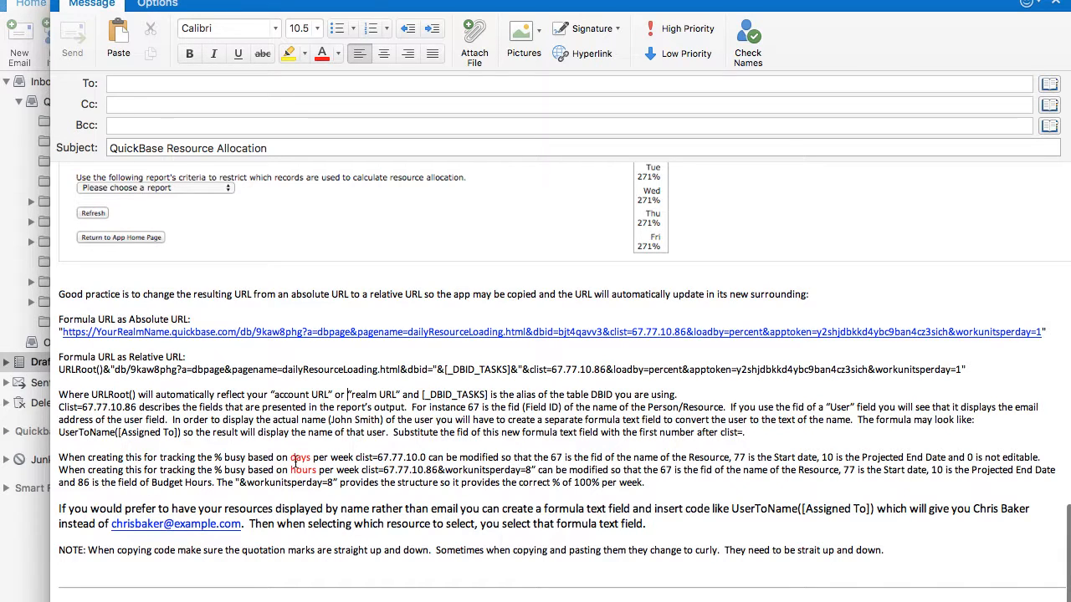
scroll(479, 518, "down", 1)
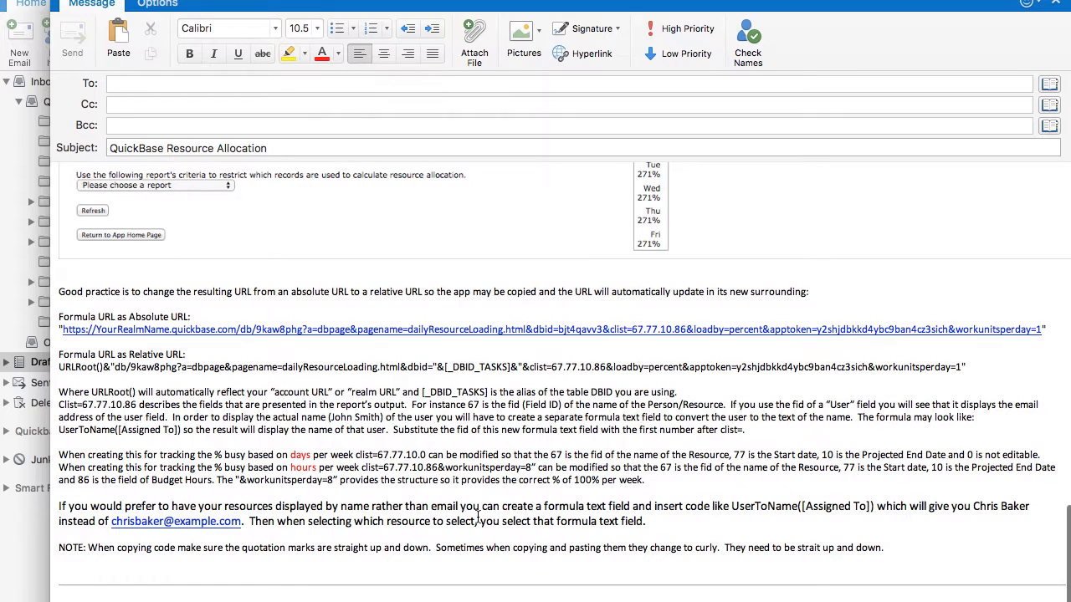
scroll(479, 517, "up", 2)
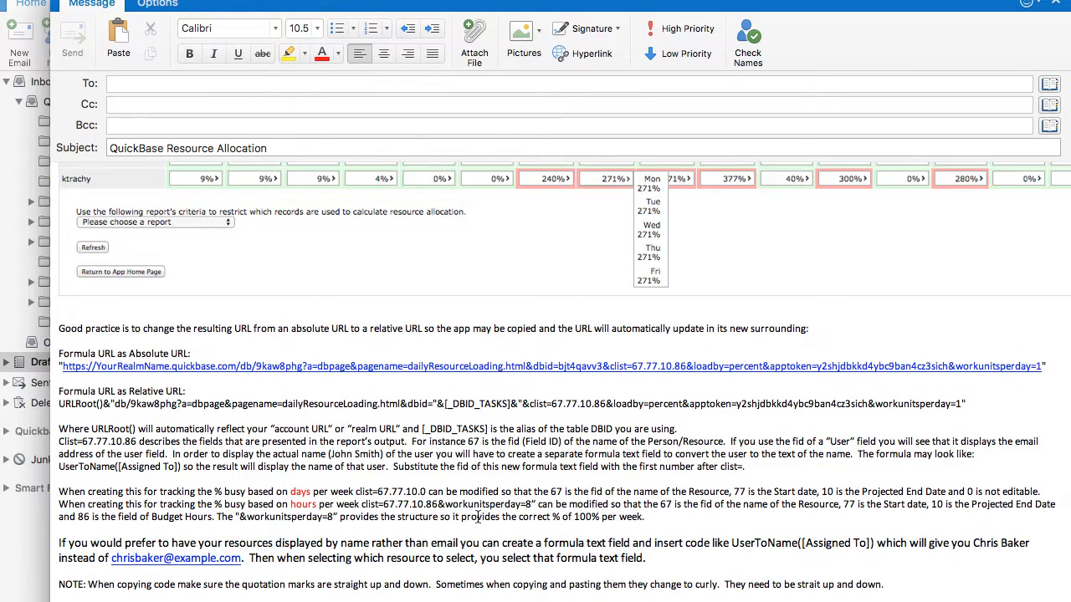